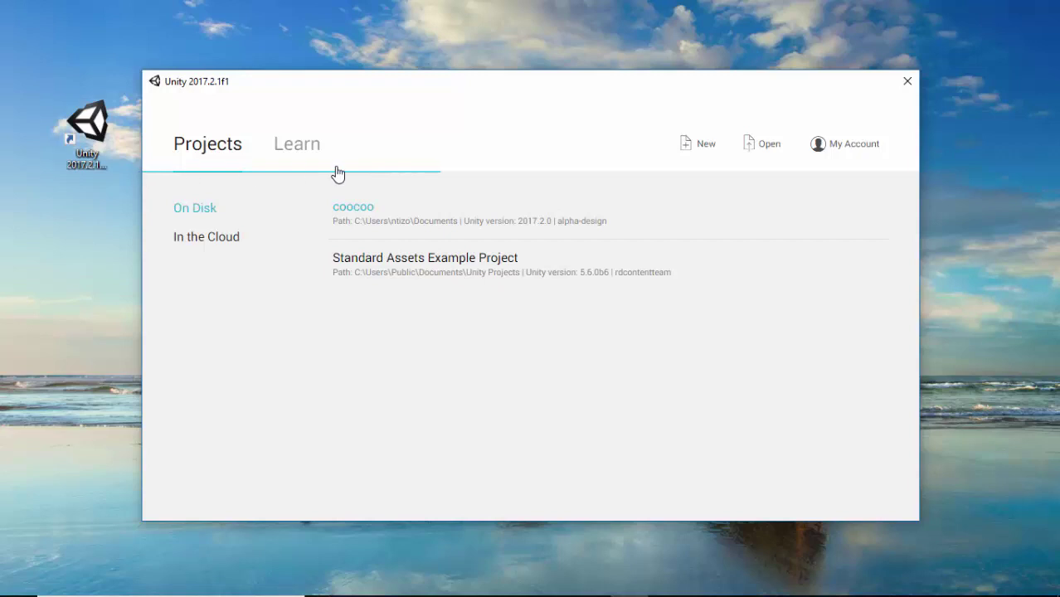
Create a 3D project named MyWorld, located in the MyUnityWorld folder inside Documents.
left_click(705, 149)
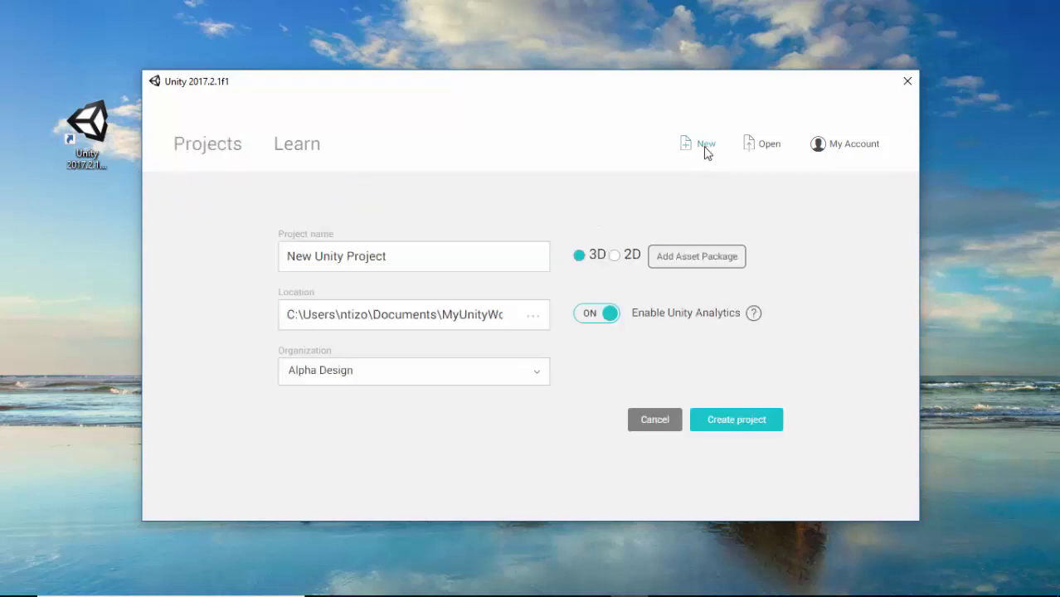
left_click(471, 258)
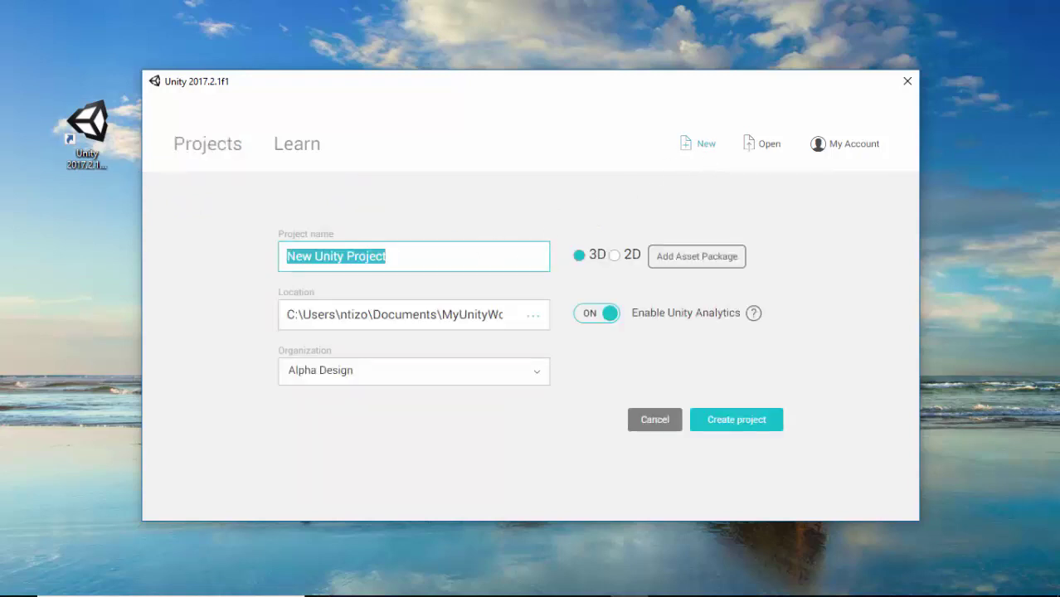
type("MyWorld")
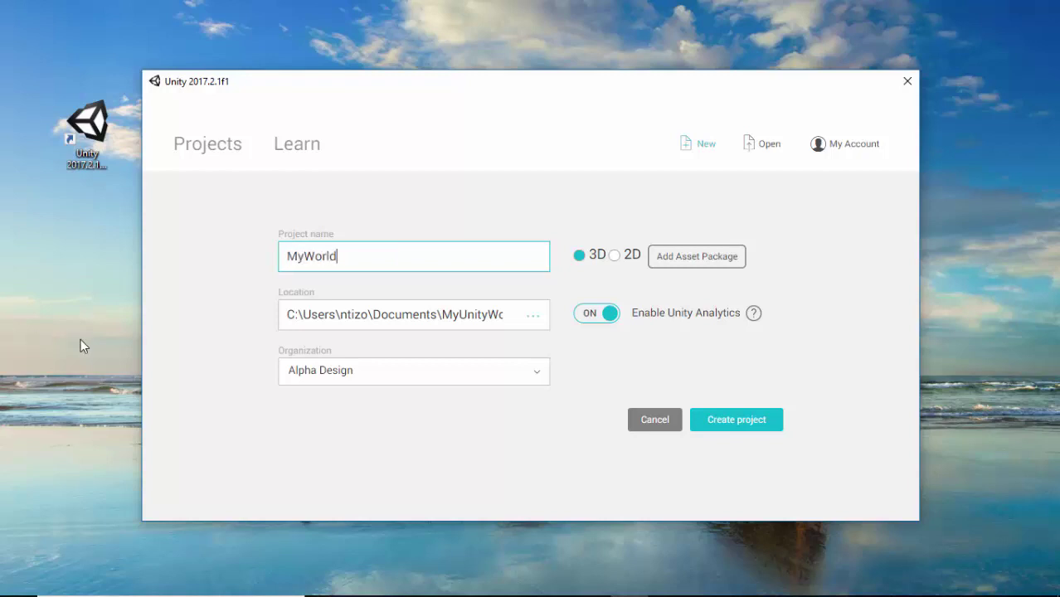
left_click(532, 318)
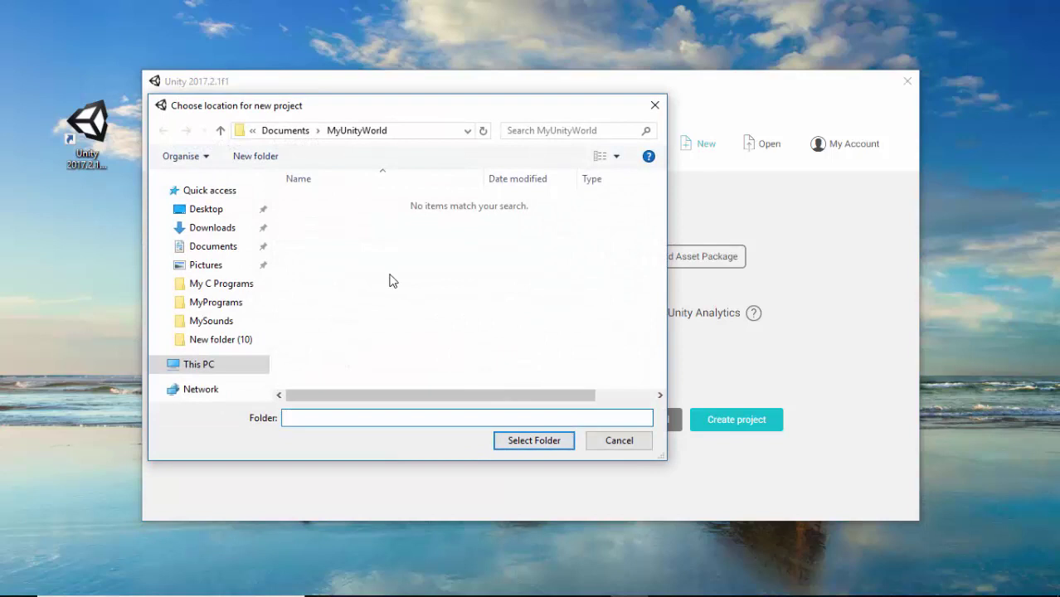
left_click(544, 442)
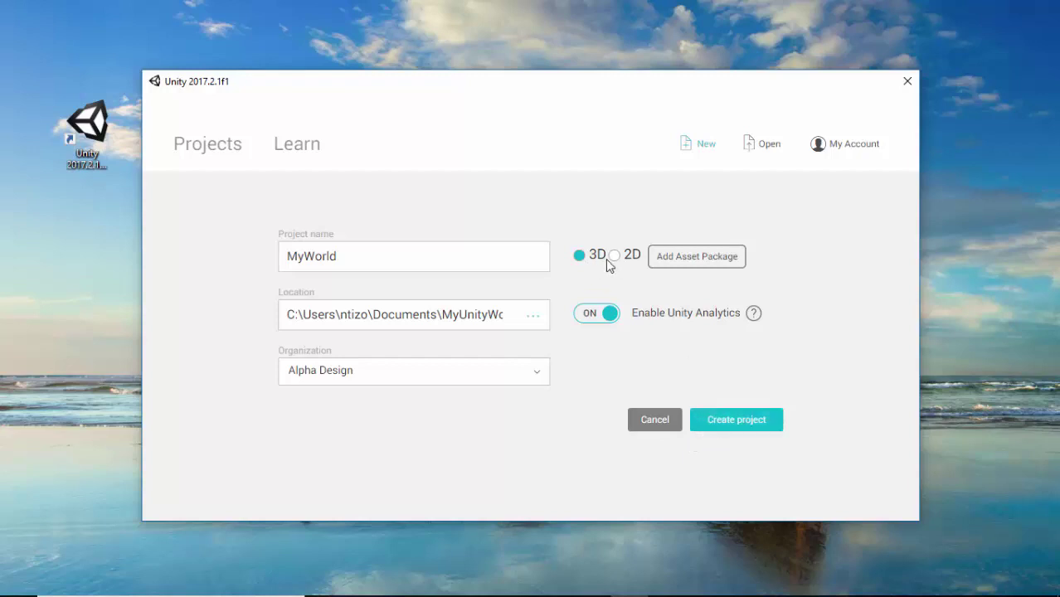
left_click(743, 420)
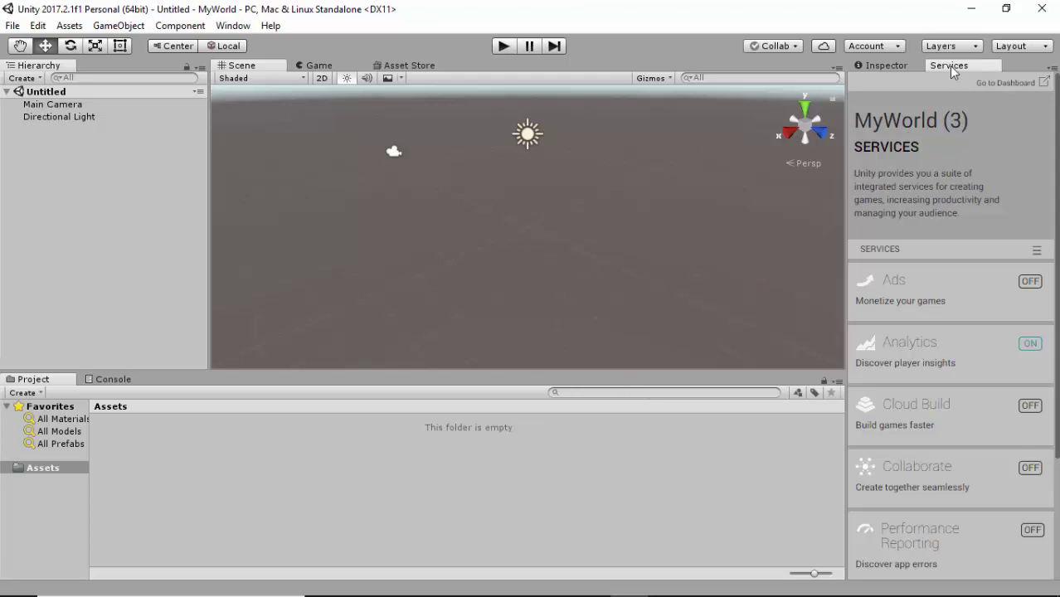
Dock the Services and Inspector panels beside Console, and enlarge the Scene view by shrinking the docked pane below it and the Hierarchy.
left_click_drag(949, 66, 195, 380)
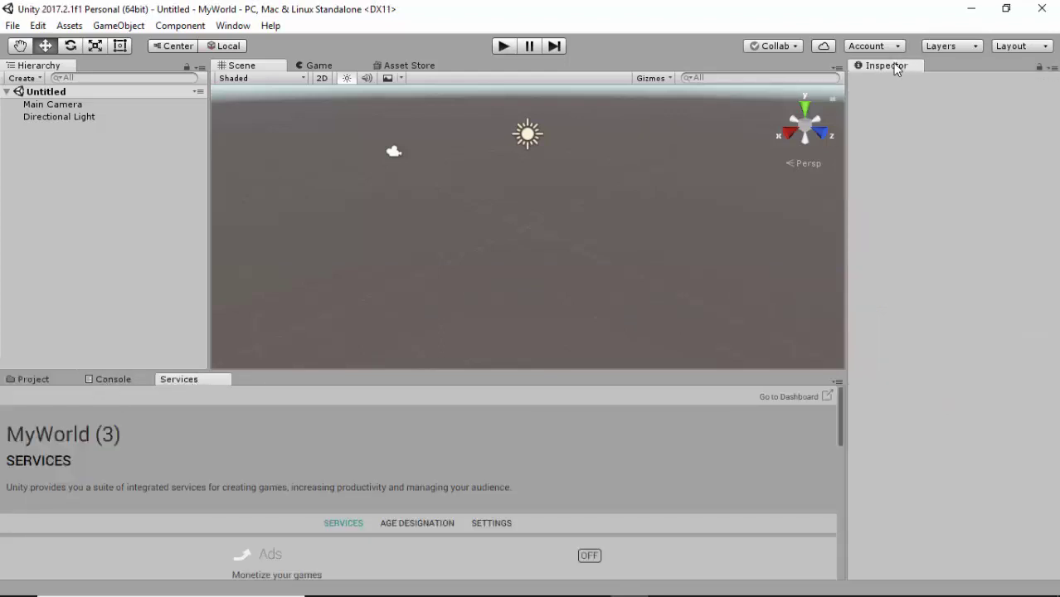
left_click_drag(894, 68, 375, 386)
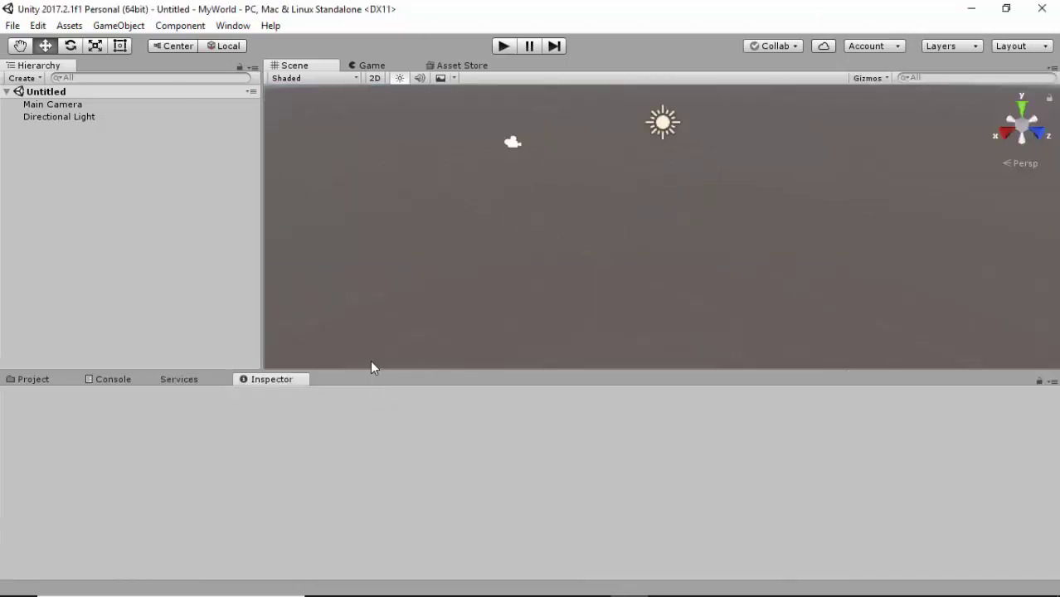
left_click_drag(386, 369, 362, 501)
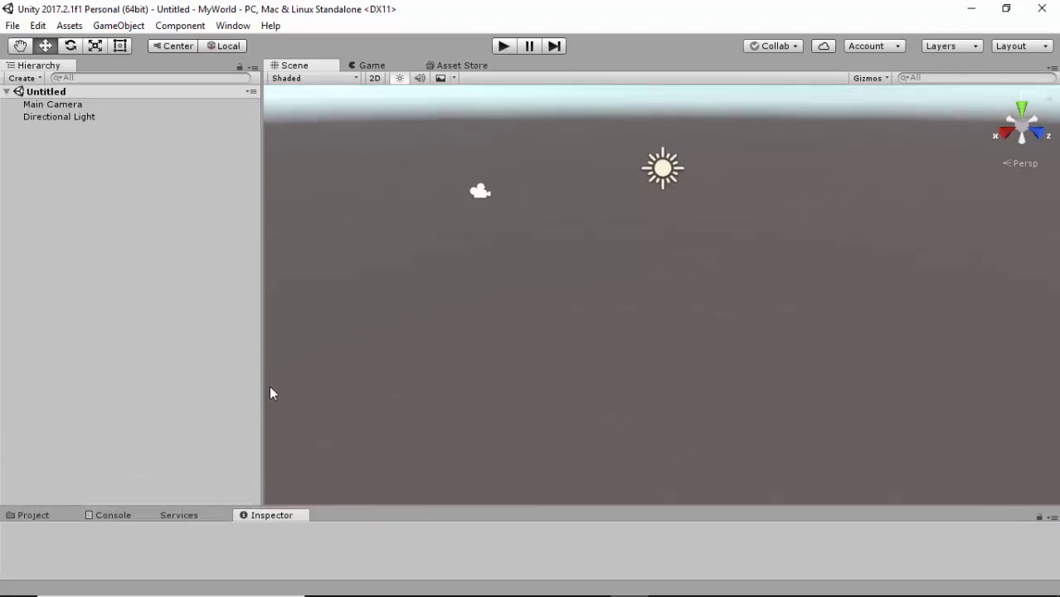
left_click_drag(259, 381, 123, 377)
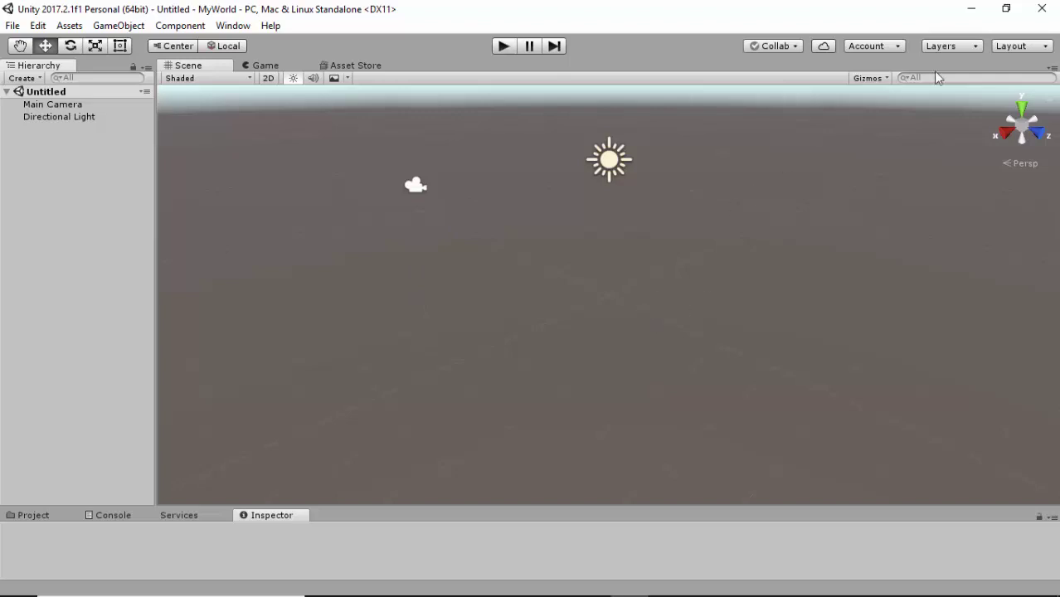
Save the current window arrangement as a personally named layout and switch the editor back to the Default layout.
left_click(1006, 48)
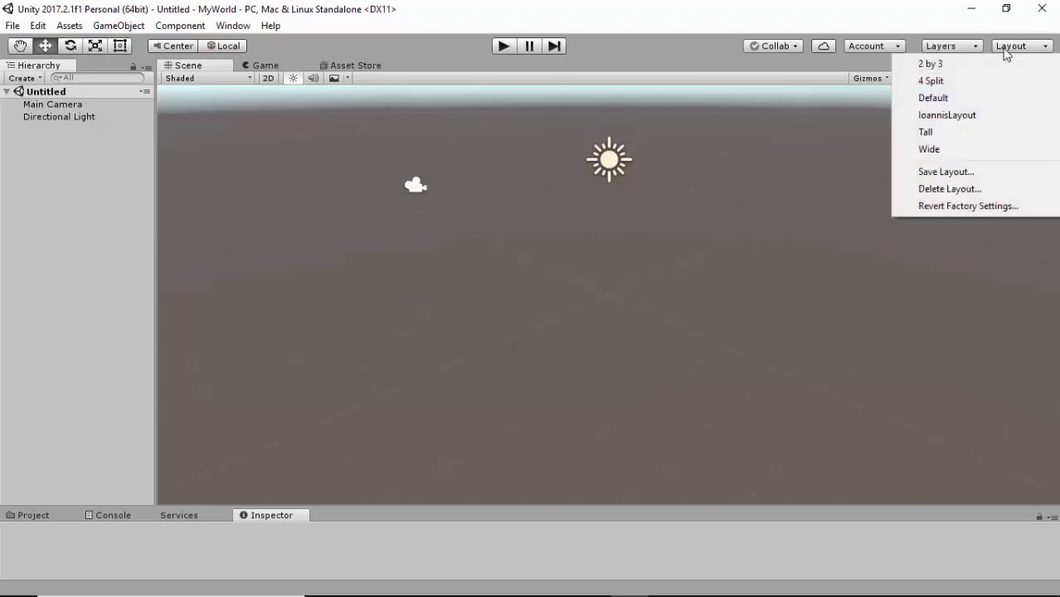
left_click(944, 172)
type("Ioannis")
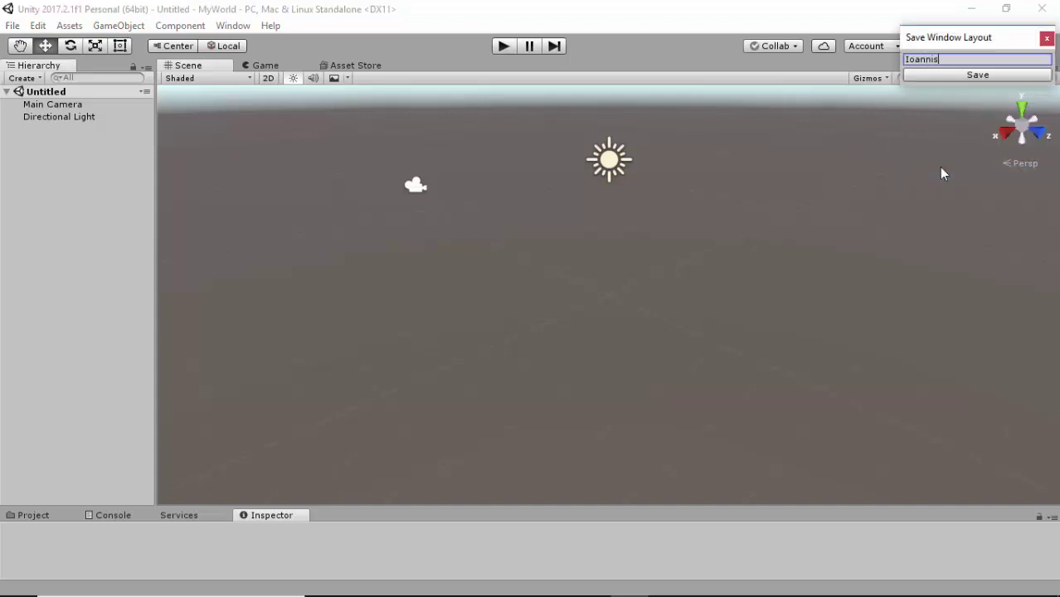
type("Layout")
left_click(980, 76)
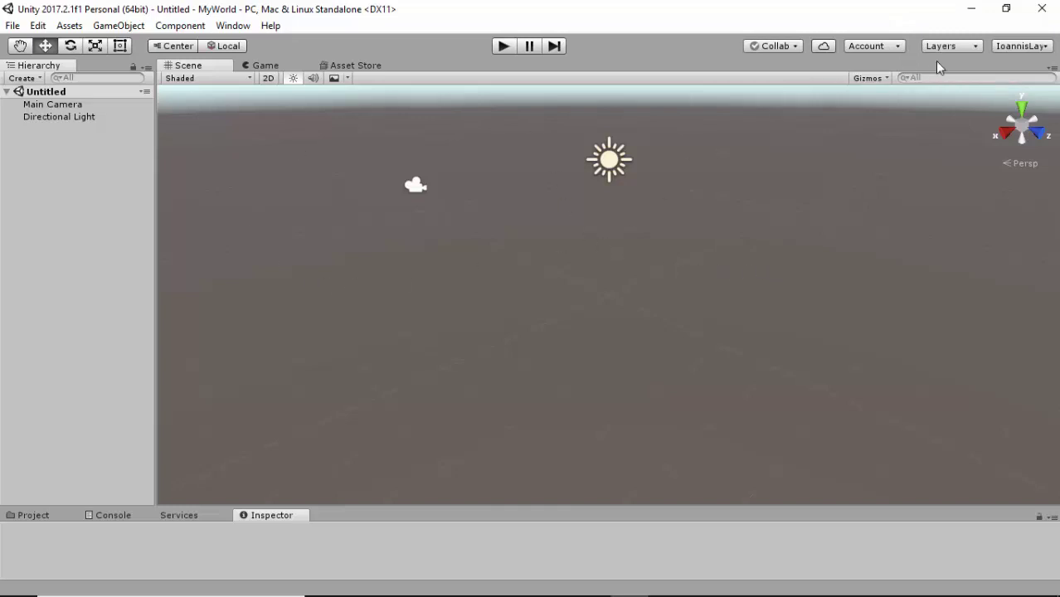
left_click(1020, 49)
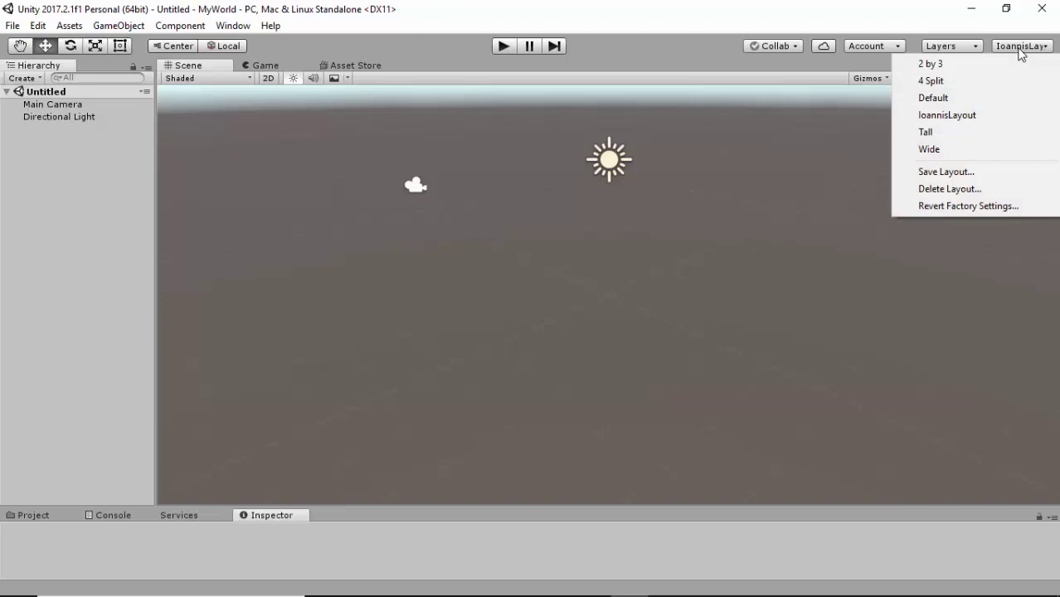
left_click(935, 98)
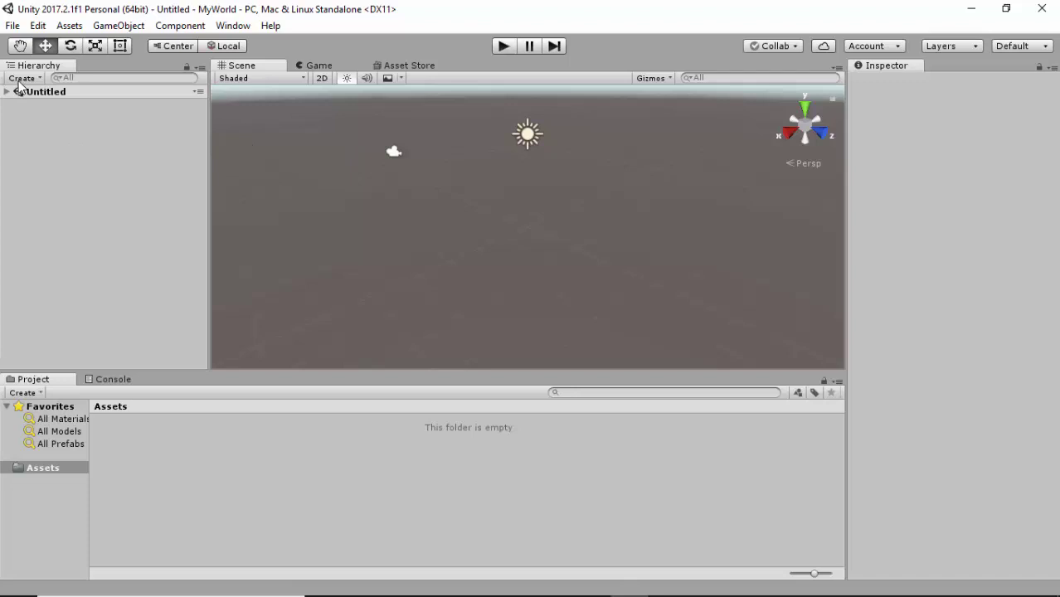
Import the complete Characters standard package into the project.
left_click(70, 28)
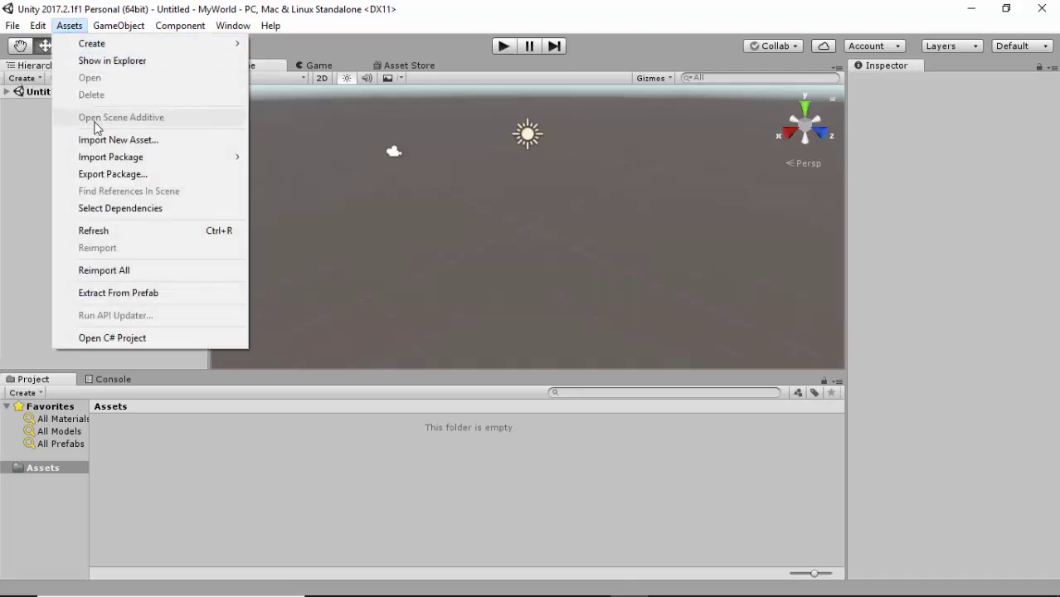
mouse_move(103, 157)
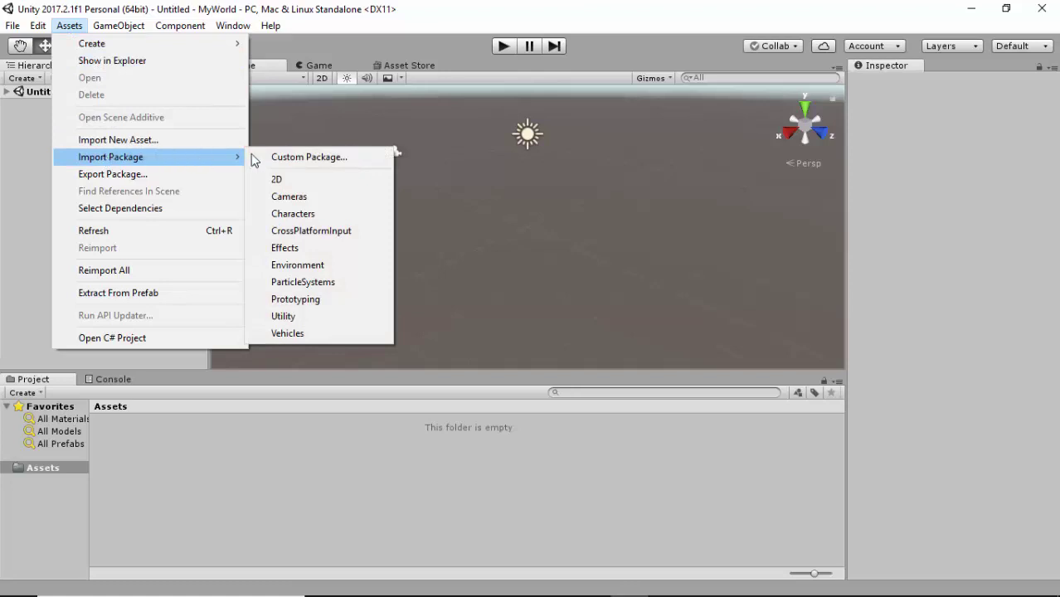
left_click(308, 217)
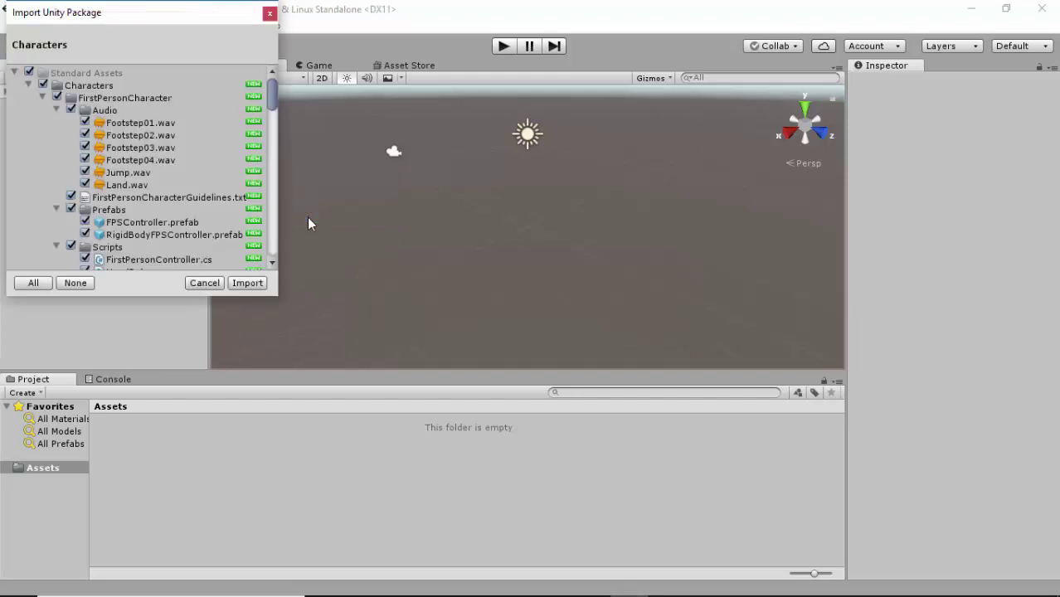
left_click(247, 283)
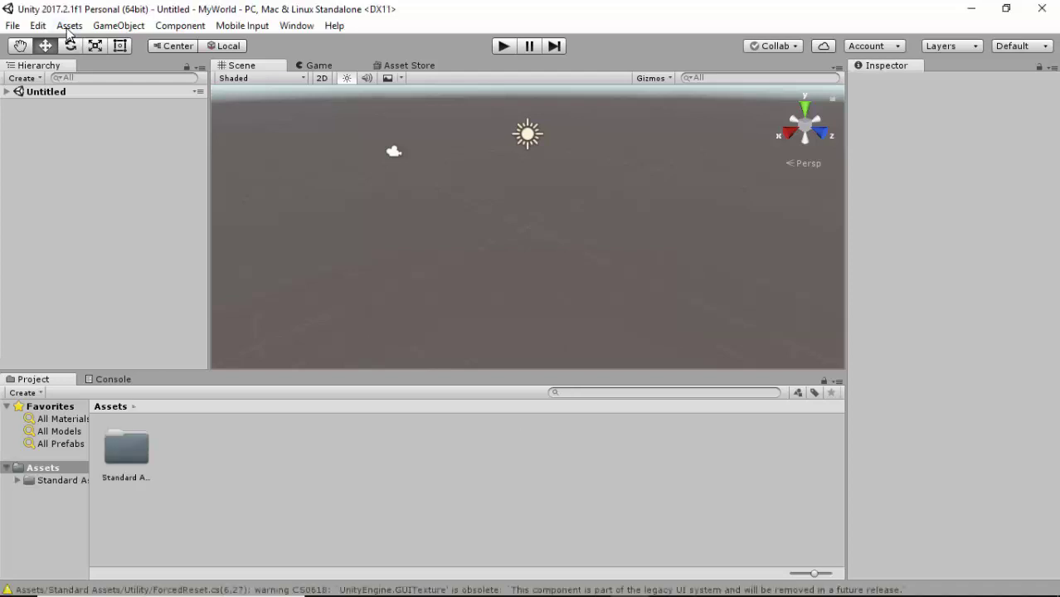
Import the Environment standard package into the project with its preselected items.
left_click(67, 29)
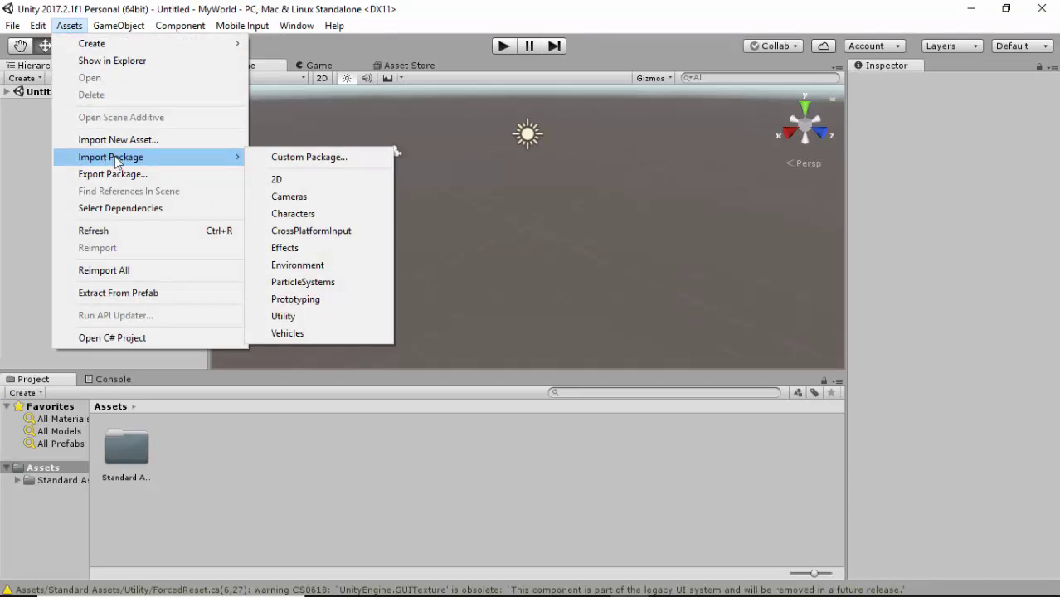
left_click(322, 267)
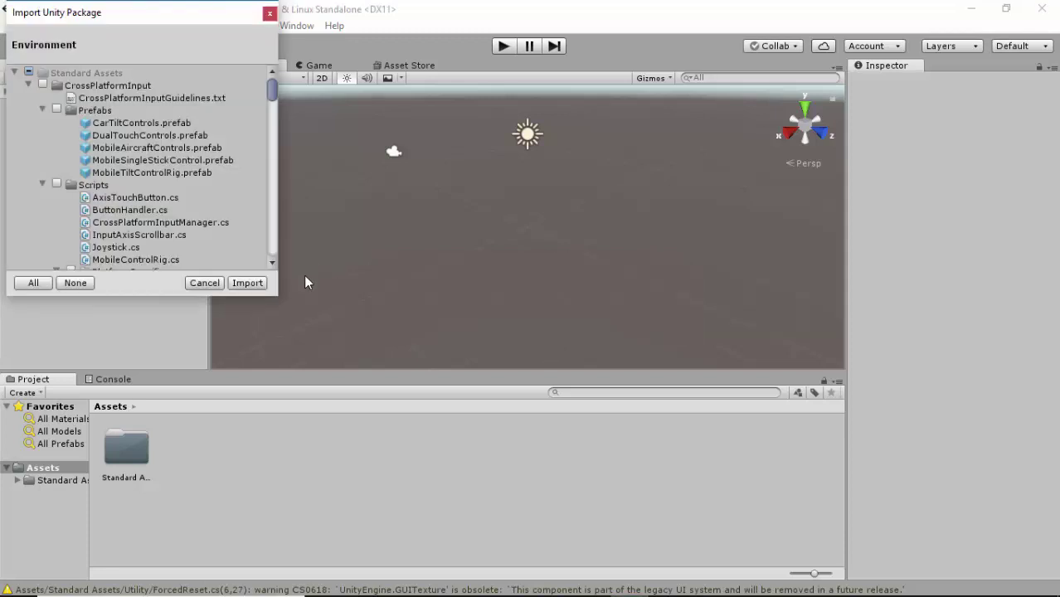
left_click(252, 283)
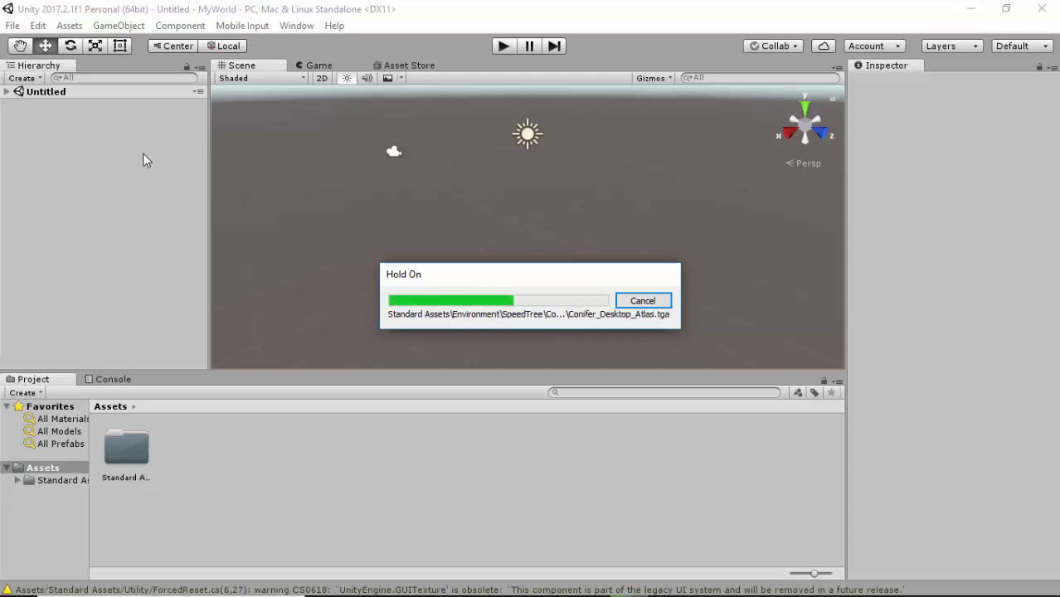
Add a 3D Terrain object to the untitled scene.
left_click(27, 80)
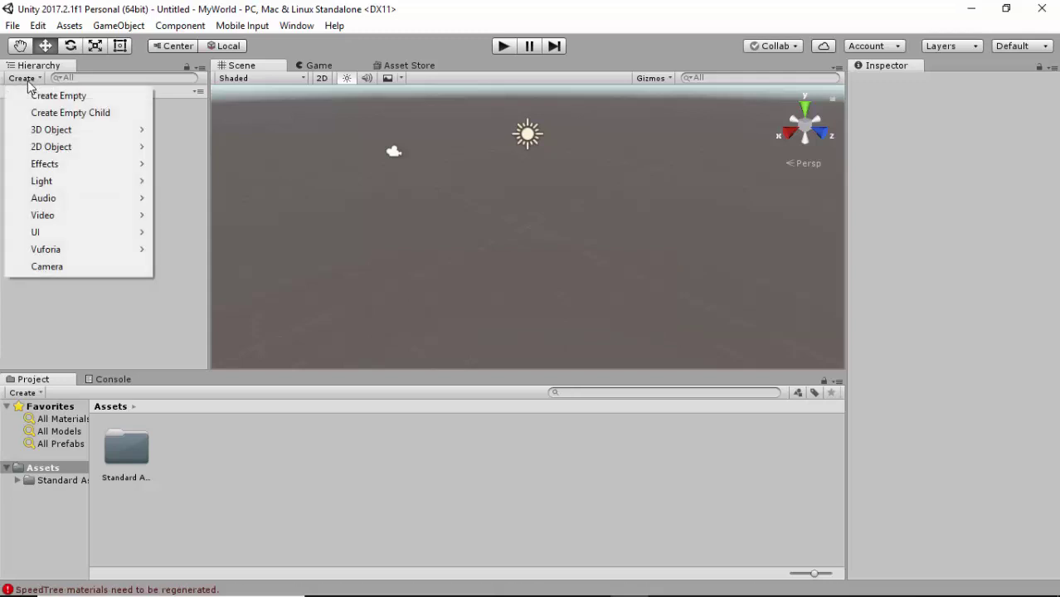
mouse_move(37, 132)
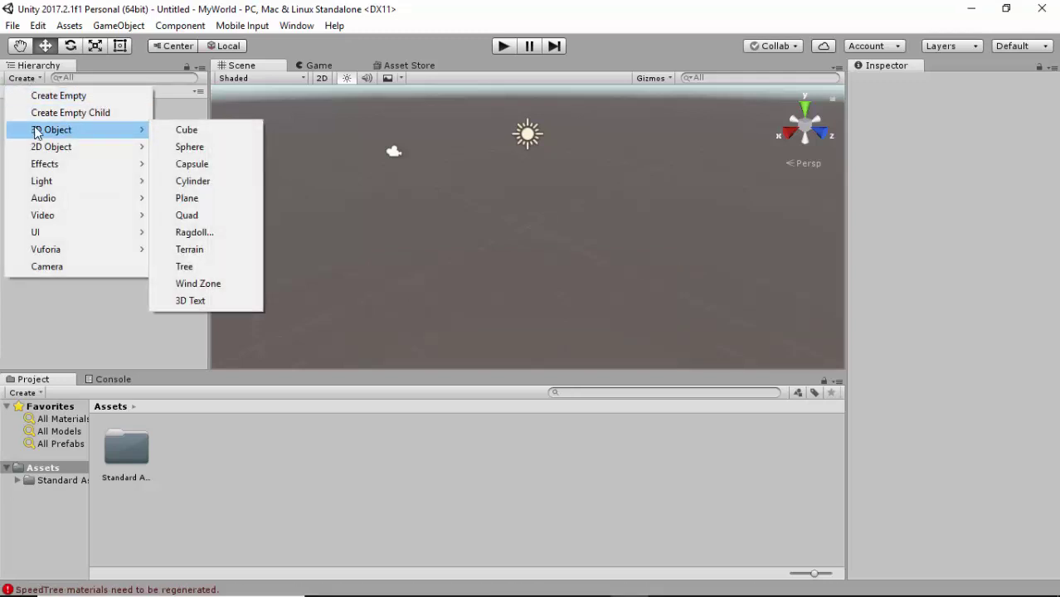
left_click(180, 250)
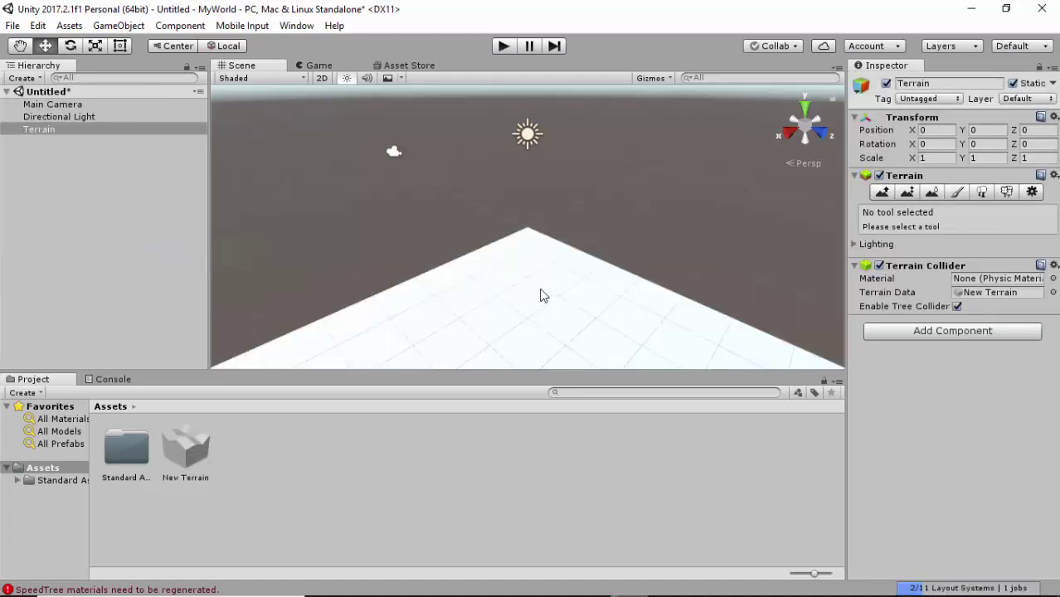
Examine the whole terrain in the Scene view from different distances and angles.
scroll(518, 240, "up", 3)
scroll(513, 251, "up", 5)
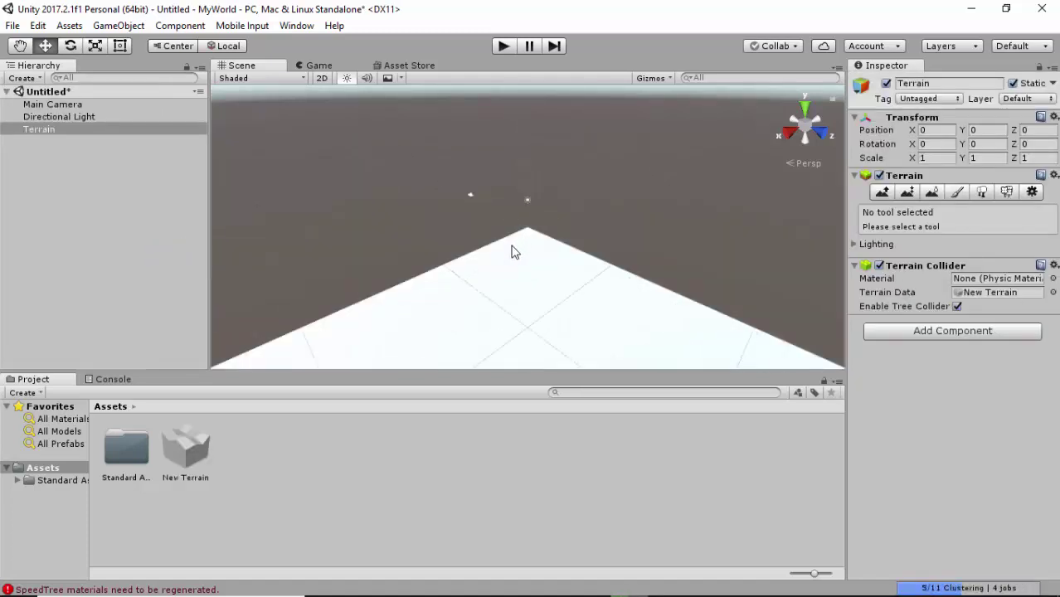
scroll(512, 251, "down", 8)
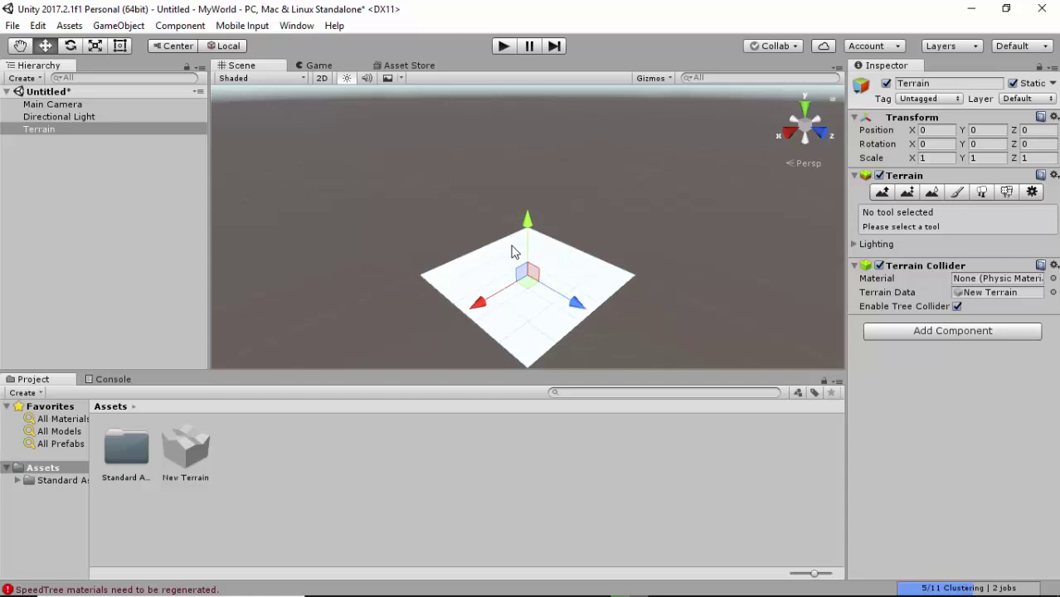
middle_click_drag(513, 250, 506, 225)
middle_click_drag(416, 199, 496, 206)
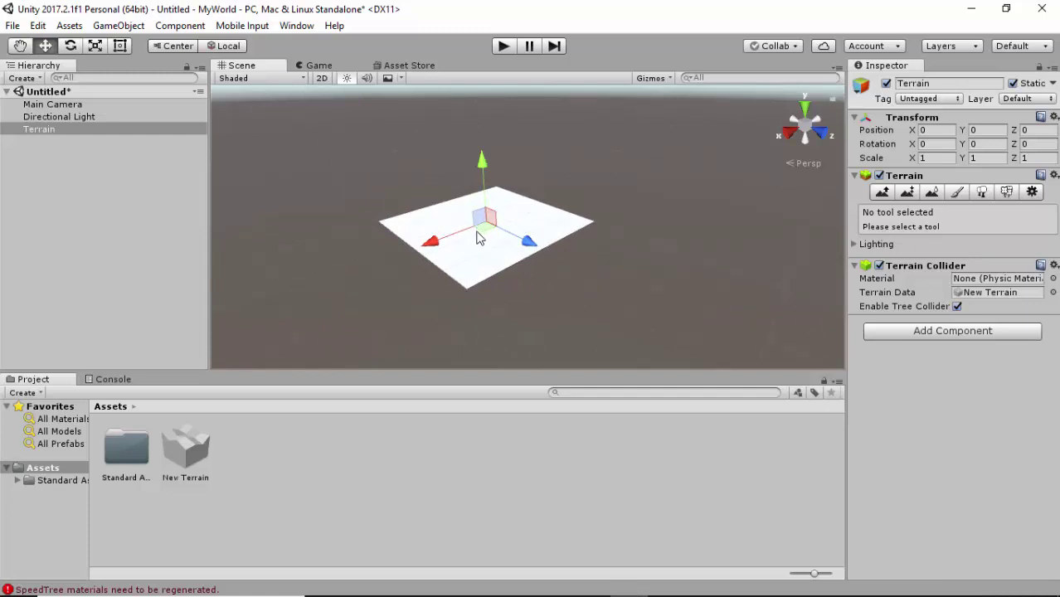
key("alt")
left_click_drag(422, 216, 502, 241, "alt")
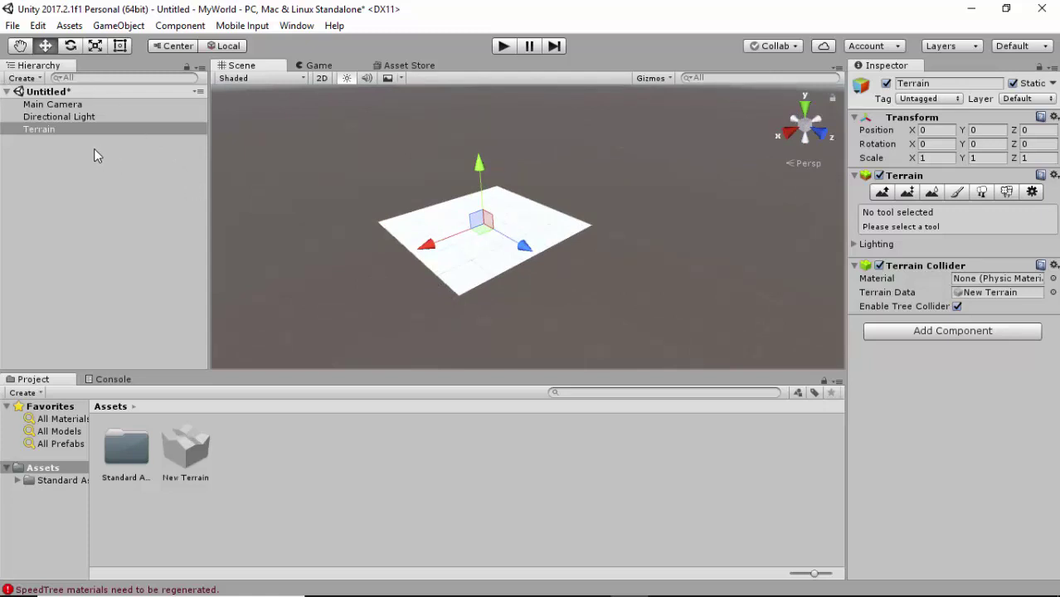
Place the ThirdPersonController prefab from the Standard Assets ThirdPersonCharacter folder on the terrain at about X 197, Y 0, Z 143.
left_click(124, 462)
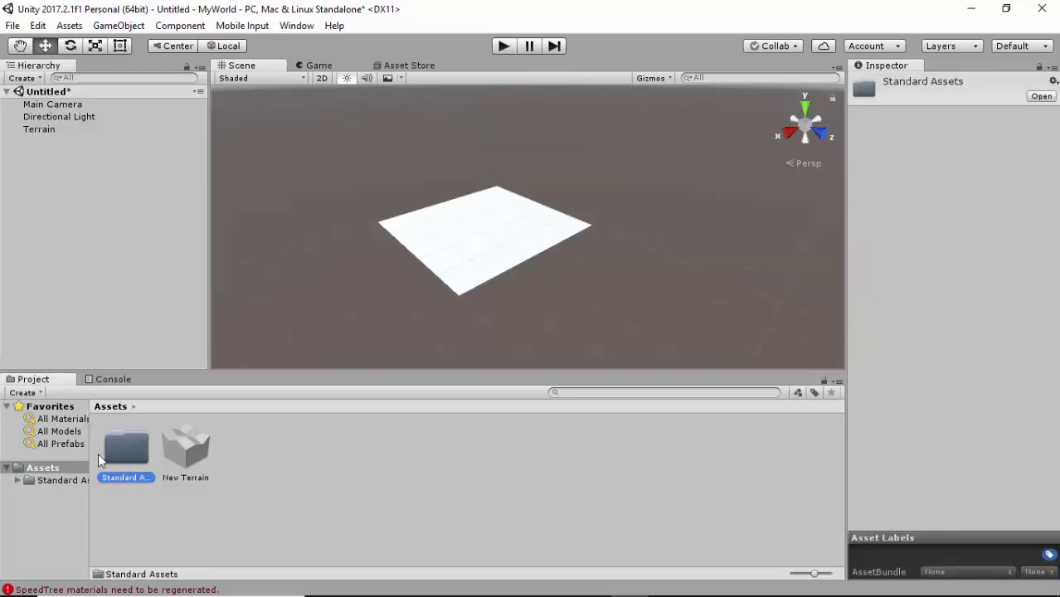
double_click(128, 449)
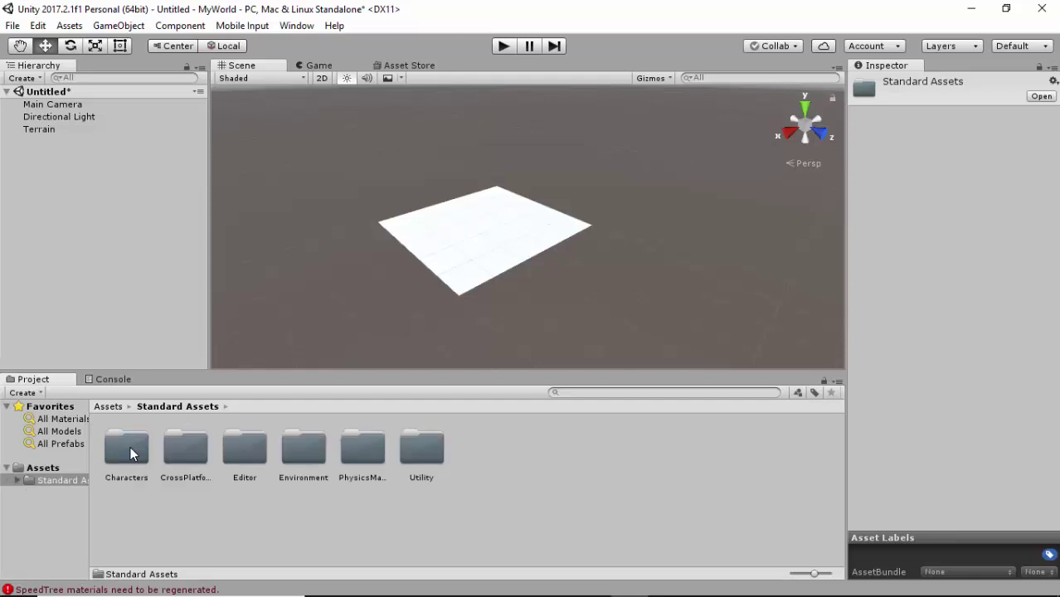
double_click(130, 446)
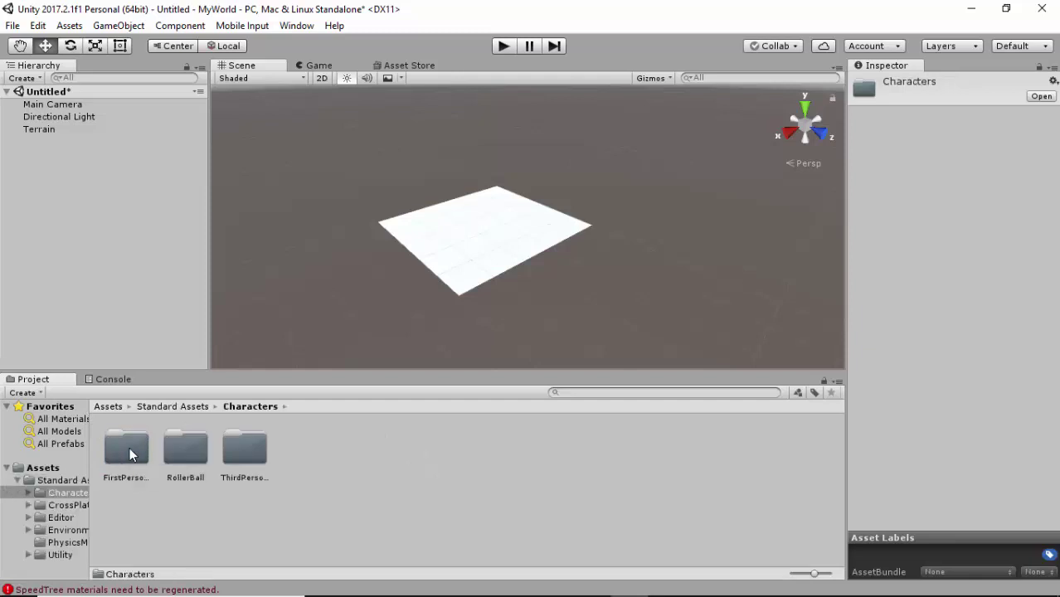
left_click(234, 454)
double_click(234, 453)
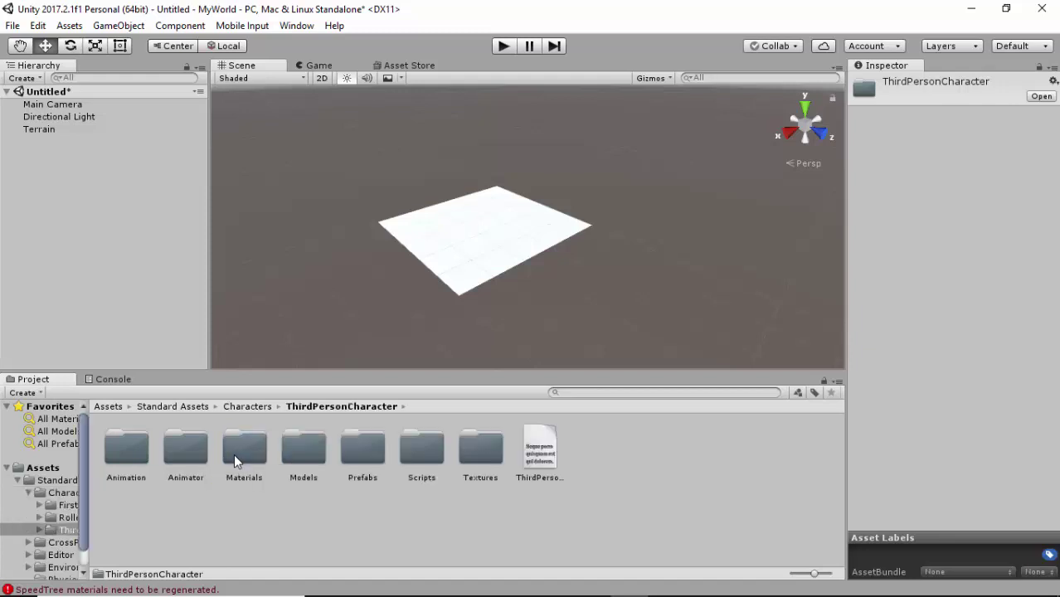
double_click(356, 447)
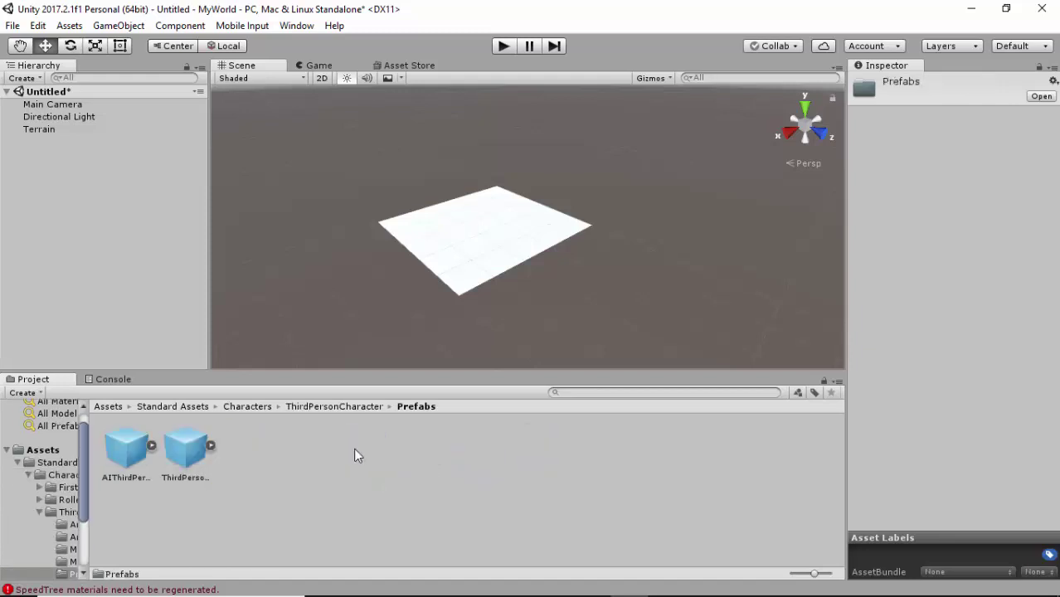
left_click_drag(180, 452, 474, 208)
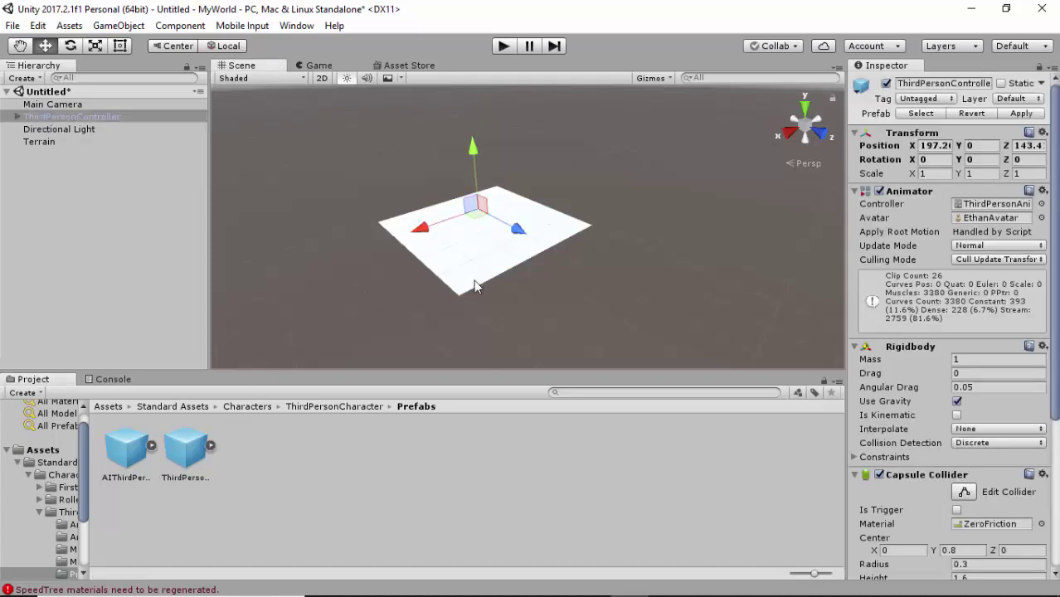
Move the ThirdPersonController across the terrain to about X 346, Y 11, Z 399.
scroll(474, 281, "up", 5)
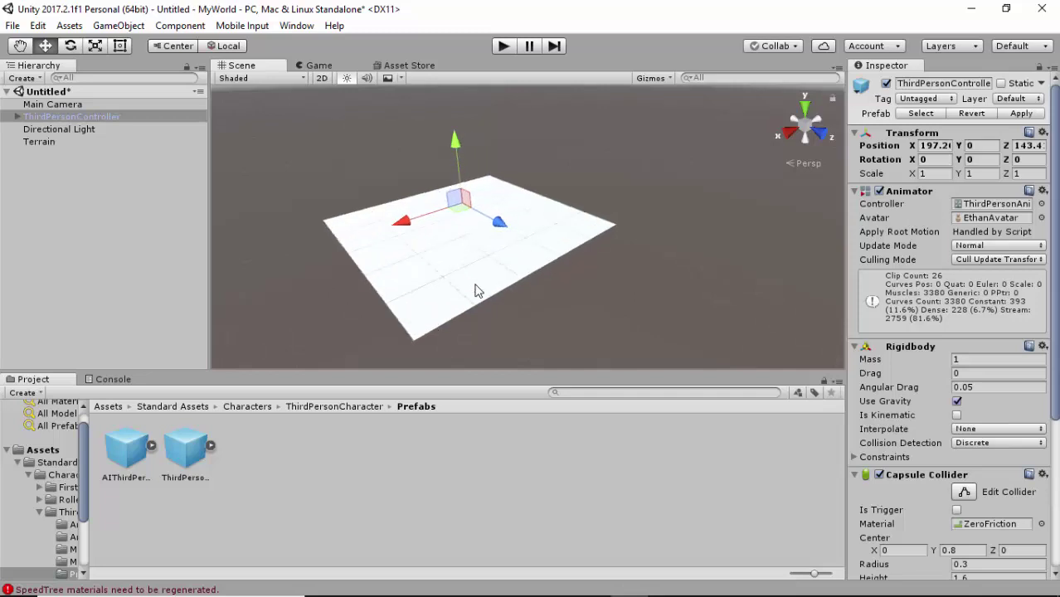
left_click_drag(442, 202, 354, 267)
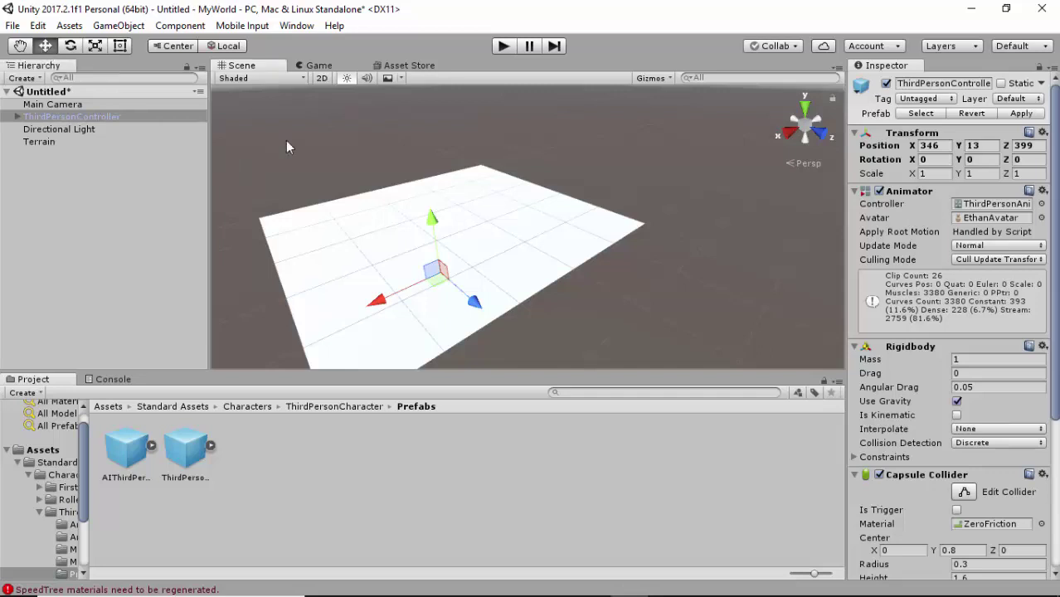
mouse_move(431, 220)
left_mouse_down()
mouse_move(424, 161)
mouse_move(429, 210)
mouse_move(399, 110)
mouse_move(415, 221)
left_mouse_up()
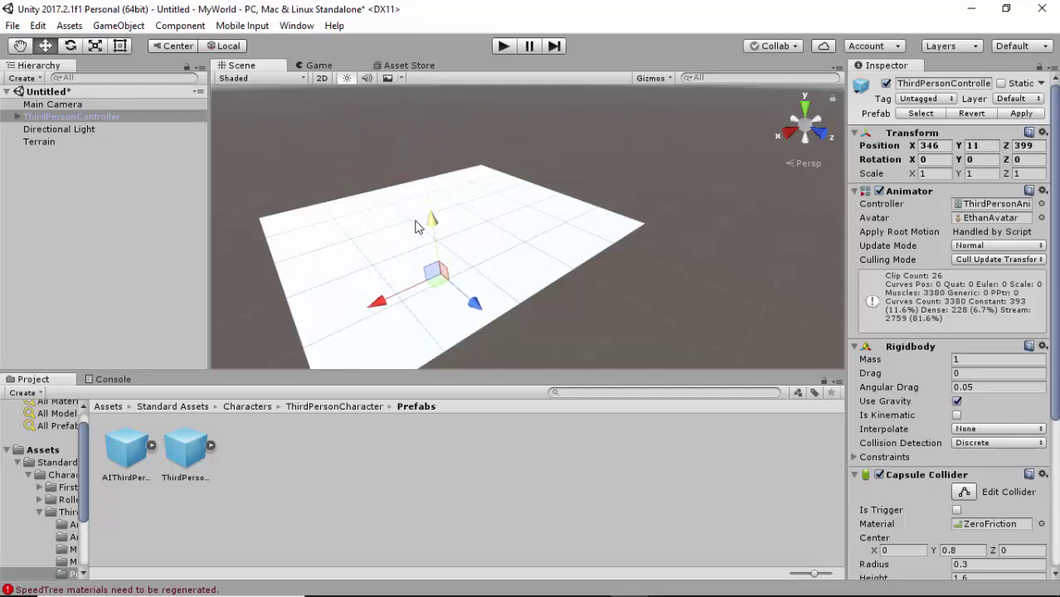
Lower the ThirdPersonController toward the terrain to about Y 4.2.
scroll(452, 314, "up", 3)
left_click_drag(386, 314, 540, 265, "alt")
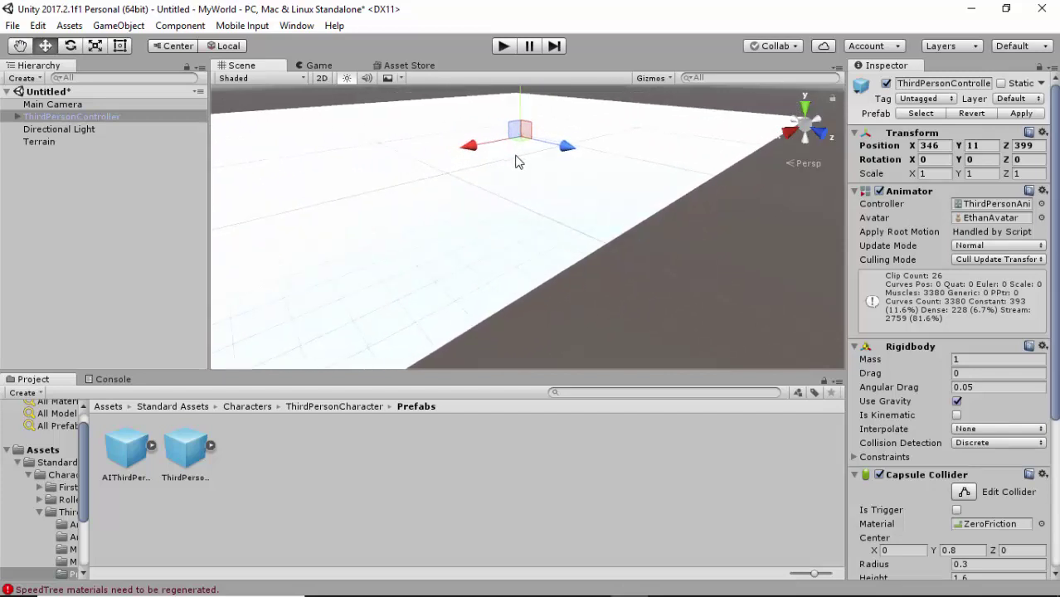
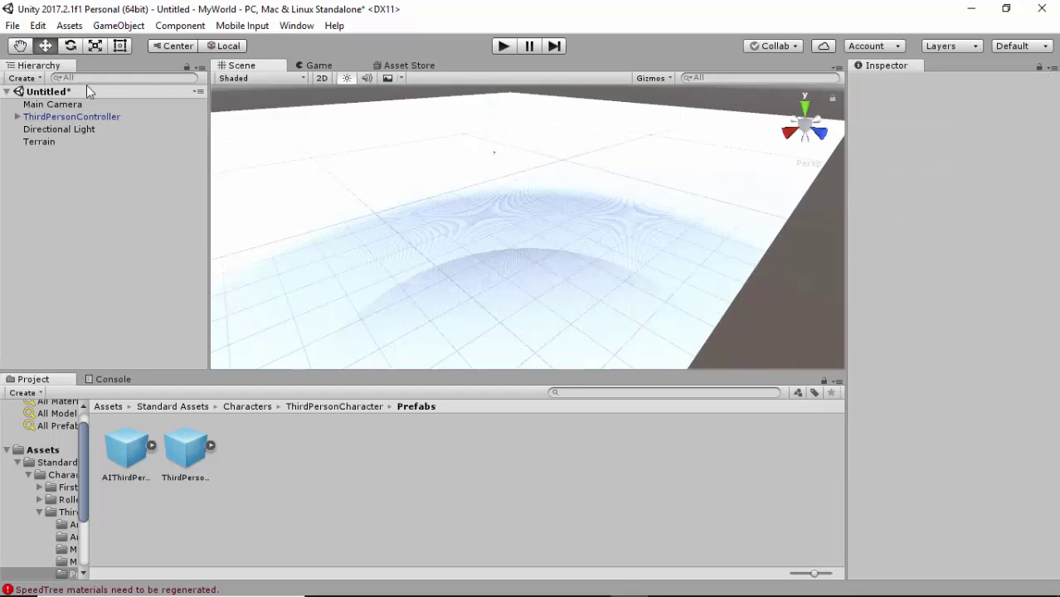
left_click(19, 48)
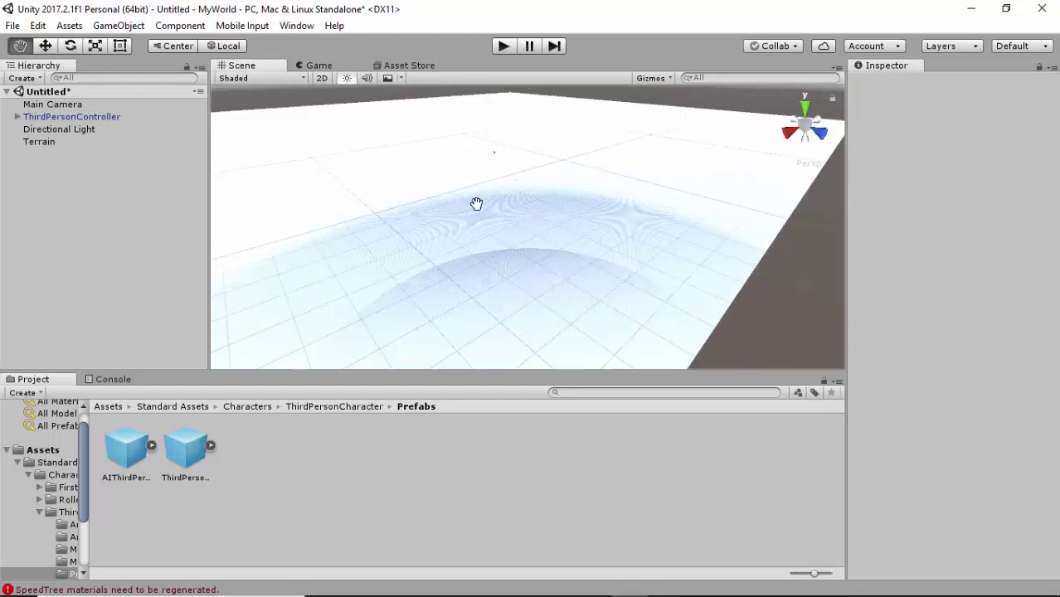
left_click_drag(476, 204, 473, 343)
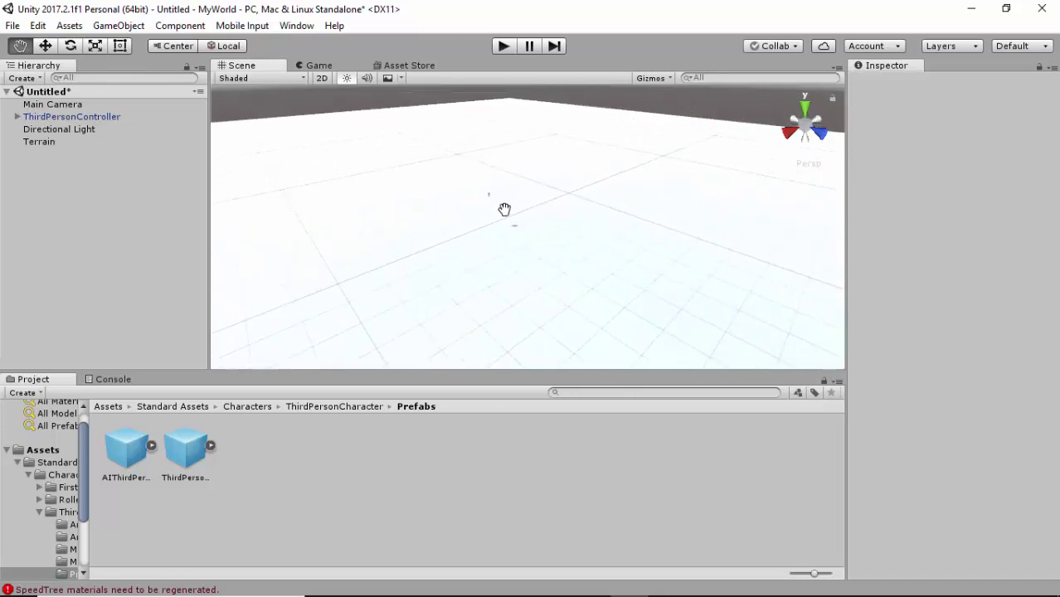
left_click_drag(504, 209, 495, 230)
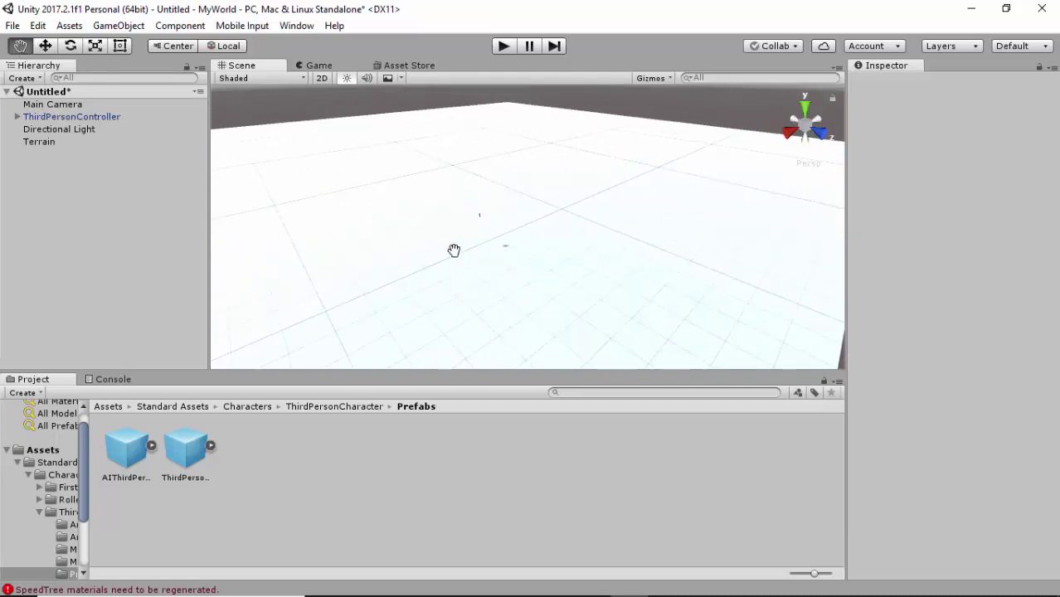
mouse_move(455, 250)
left_mouse_down()
mouse_move(466, 286)
mouse_move(481, 279)
mouse_move(472, 278)
left_mouse_up()
scroll(472, 278, "up", 3)
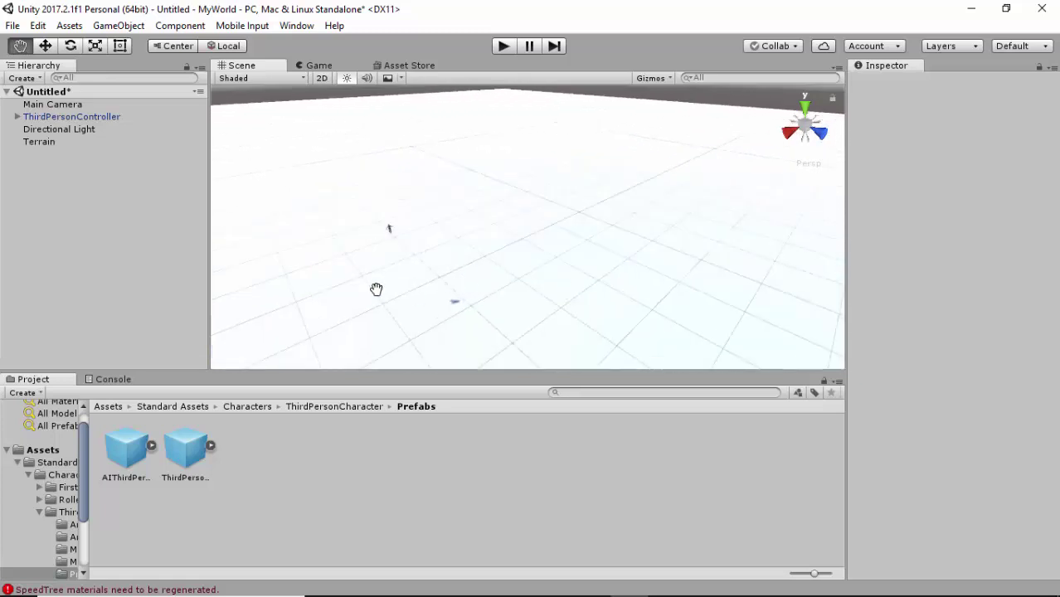
mouse_move(397, 284)
left_mouse_down()
mouse_move(485, 291)
mouse_move(486, 301)
left_mouse_up()
scroll(486, 301, "up", 5)
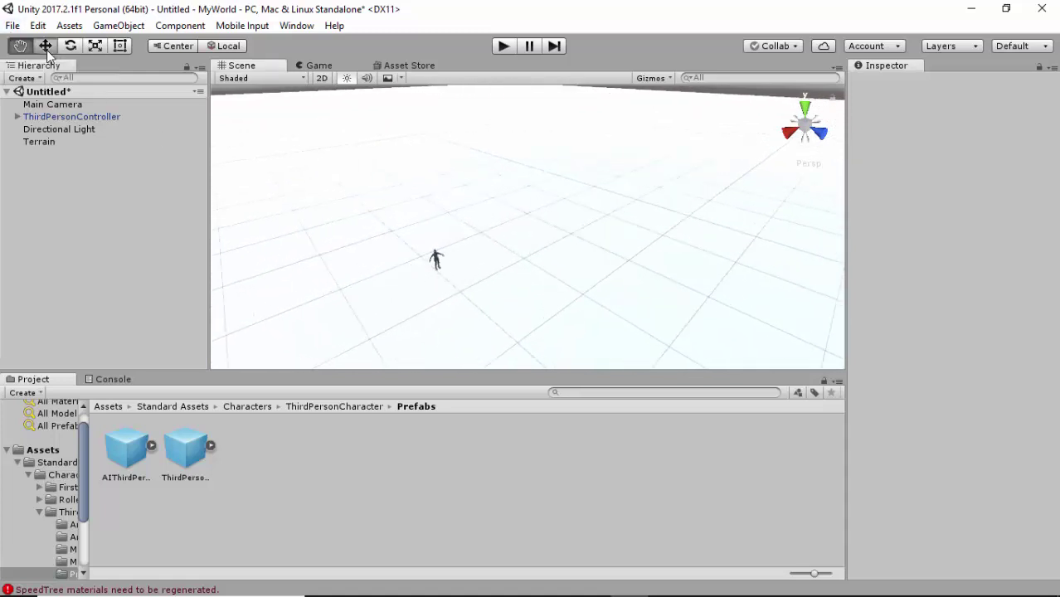
left_click(46, 50)
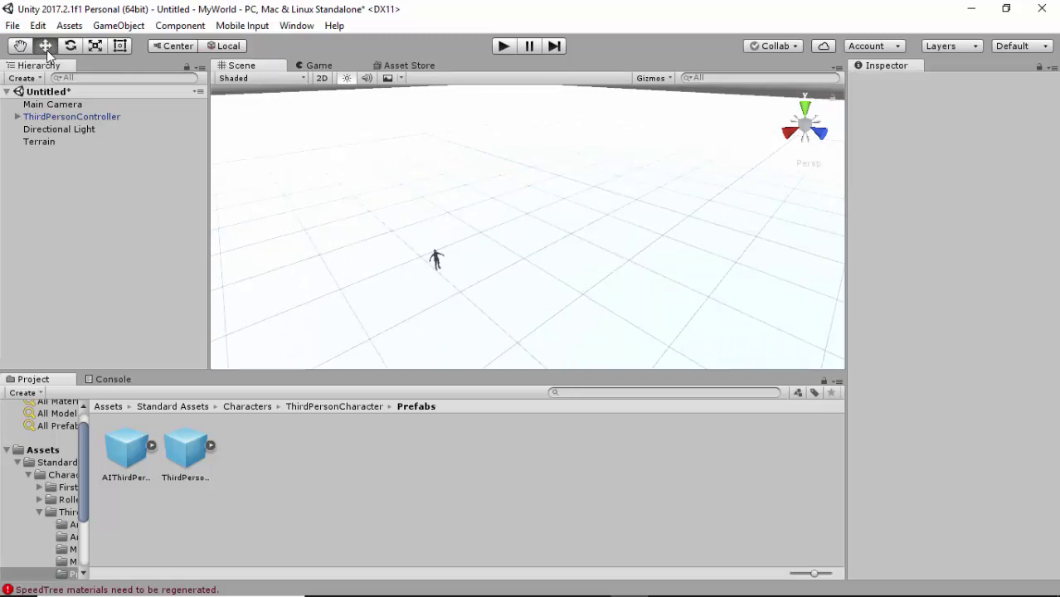
left_click(438, 262)
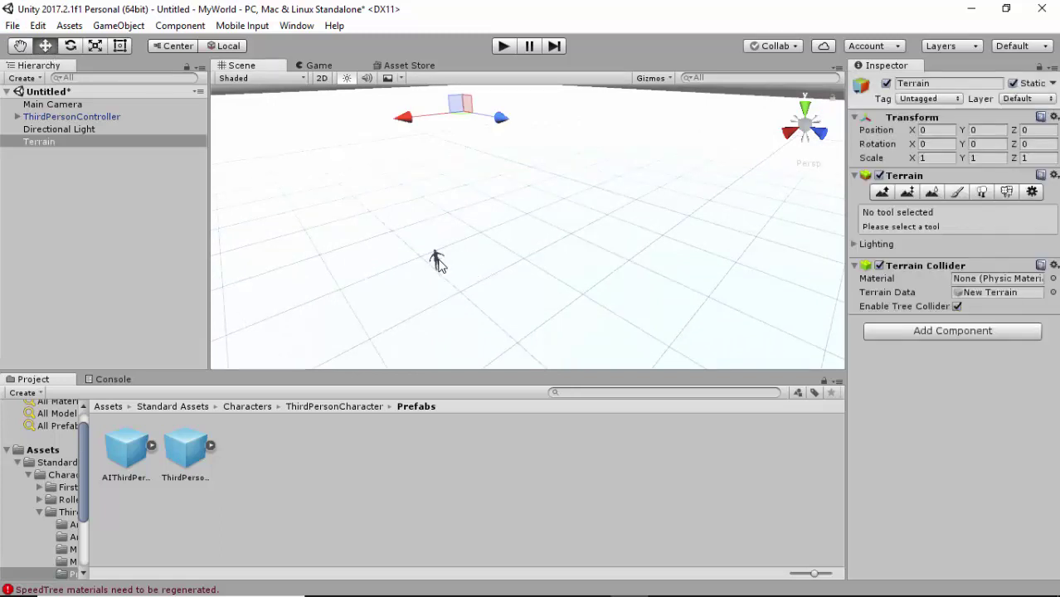
left_click(438, 262)
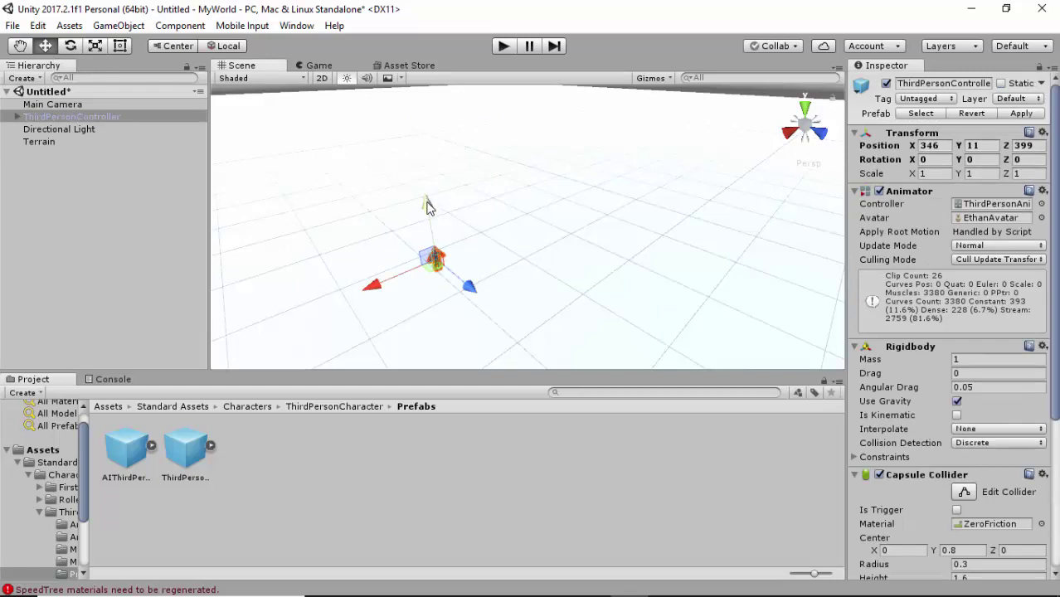
left_click_drag(428, 203, 551, 300)
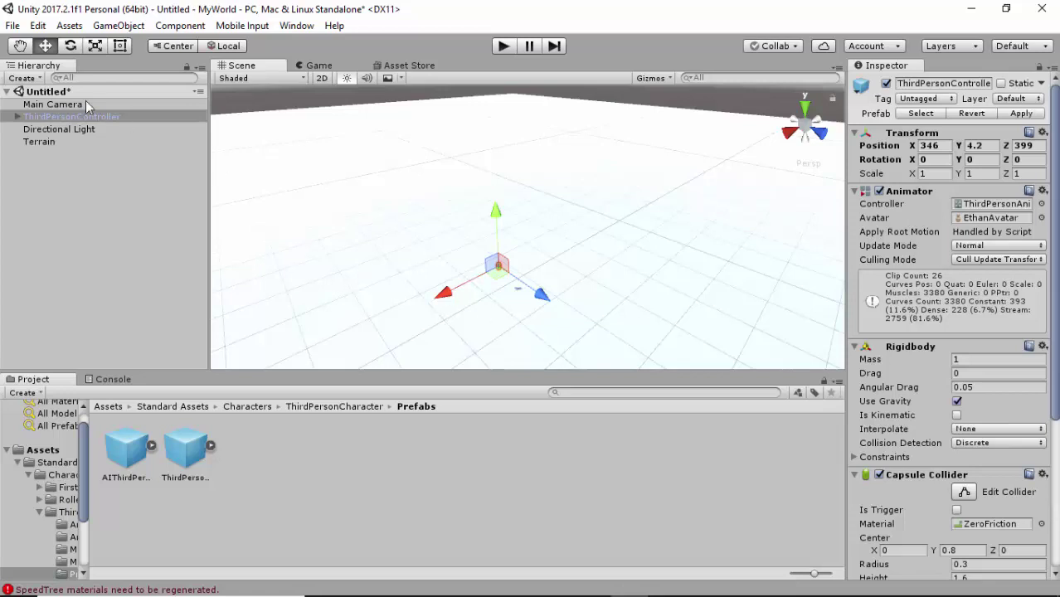
Bring the ThirdPersonController down close to the ground at about Y 0.59.
left_click(19, 46)
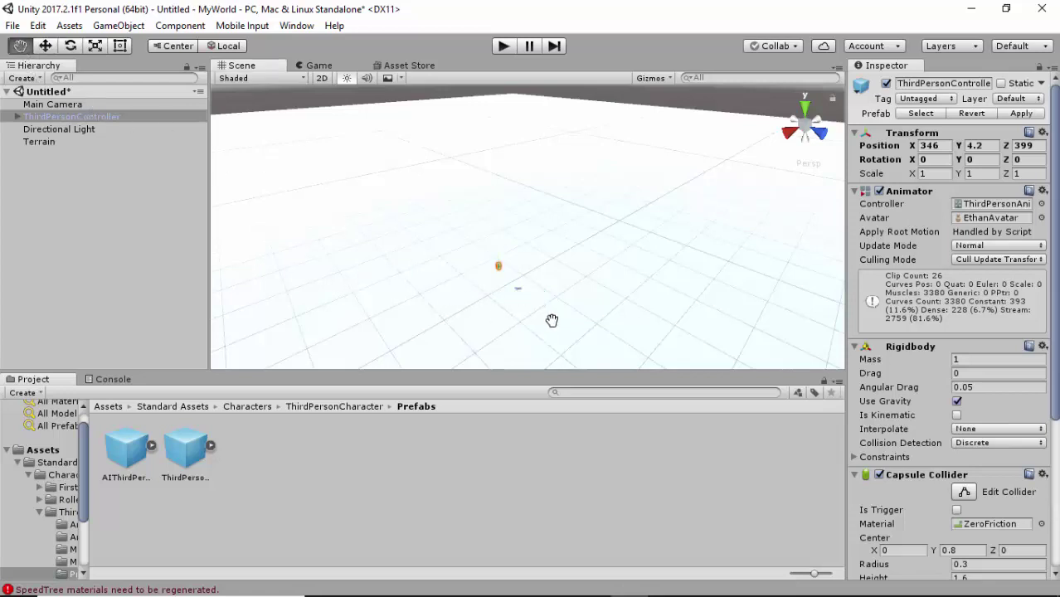
left_click_drag(552, 317, 395, 204)
mouse_move(423, 250)
left_mouse_down()
mouse_move(291, 197)
mouse_move(298, 184)
mouse_move(385, 251)
mouse_move(329, 249)
mouse_move(423, 266)
mouse_move(445, 253)
mouse_move(430, 263)
left_mouse_up()
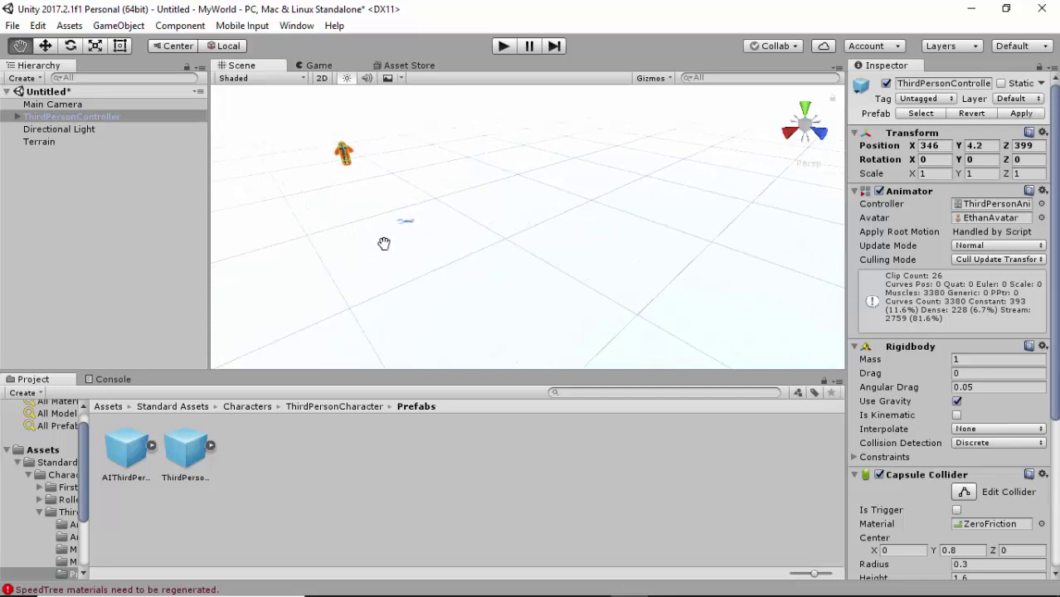
left_click(46, 47)
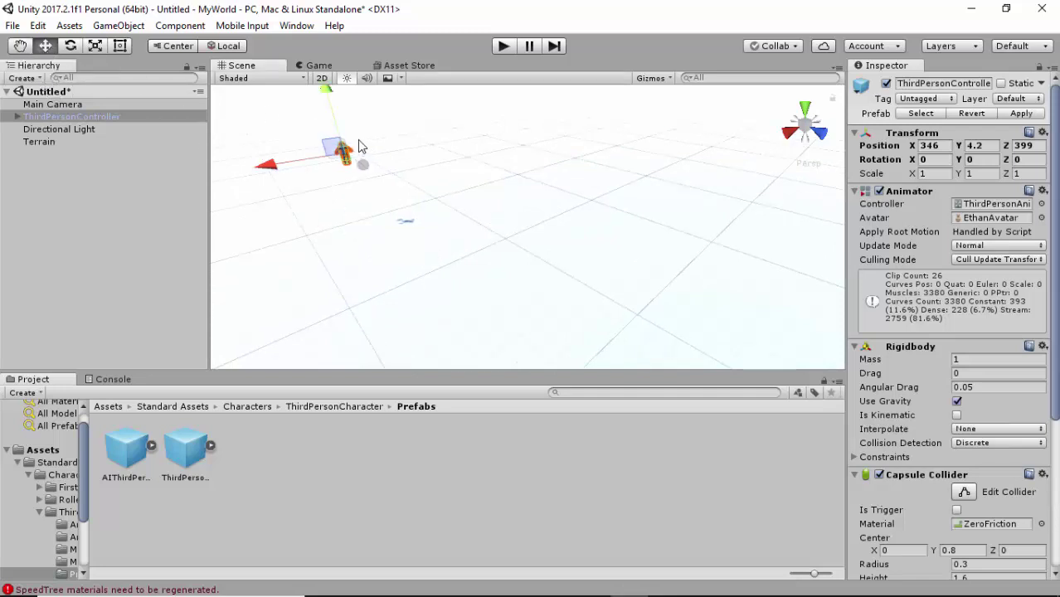
left_click_drag(326, 95, 336, 132)
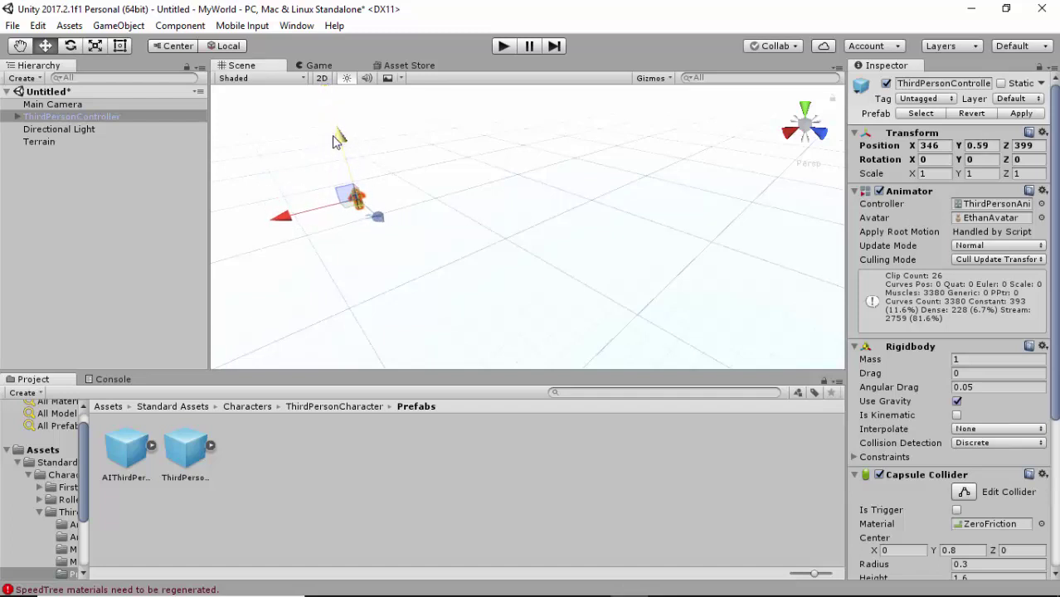
Raise the ThirdPersonController slightly above the terrain to about Y 0.84.
middle_click_drag(388, 224, 307, 216)
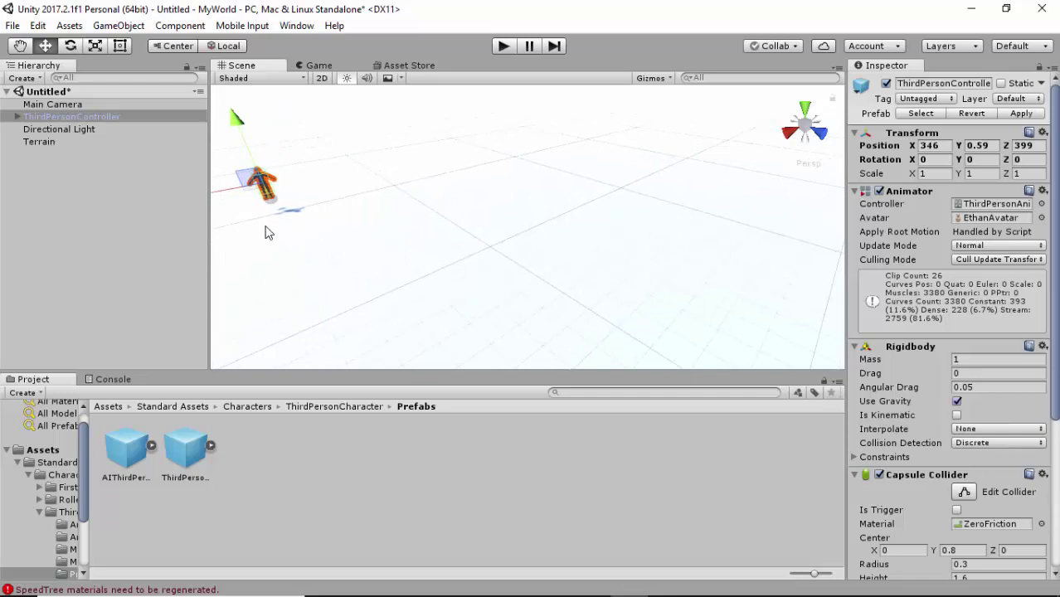
middle_click_drag(267, 232, 560, 263)
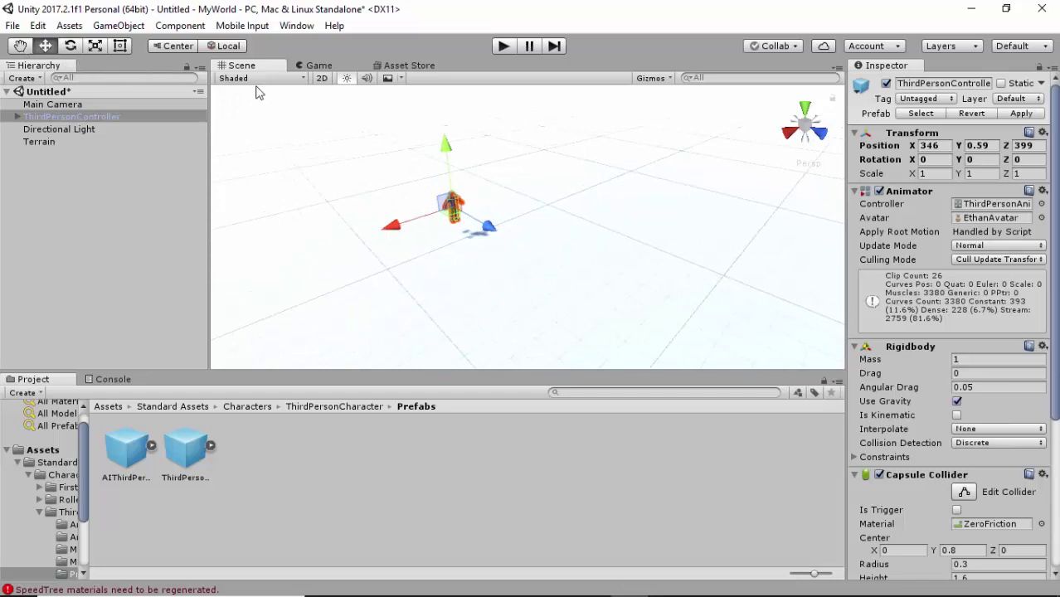
scroll(474, 277, "up", 5)
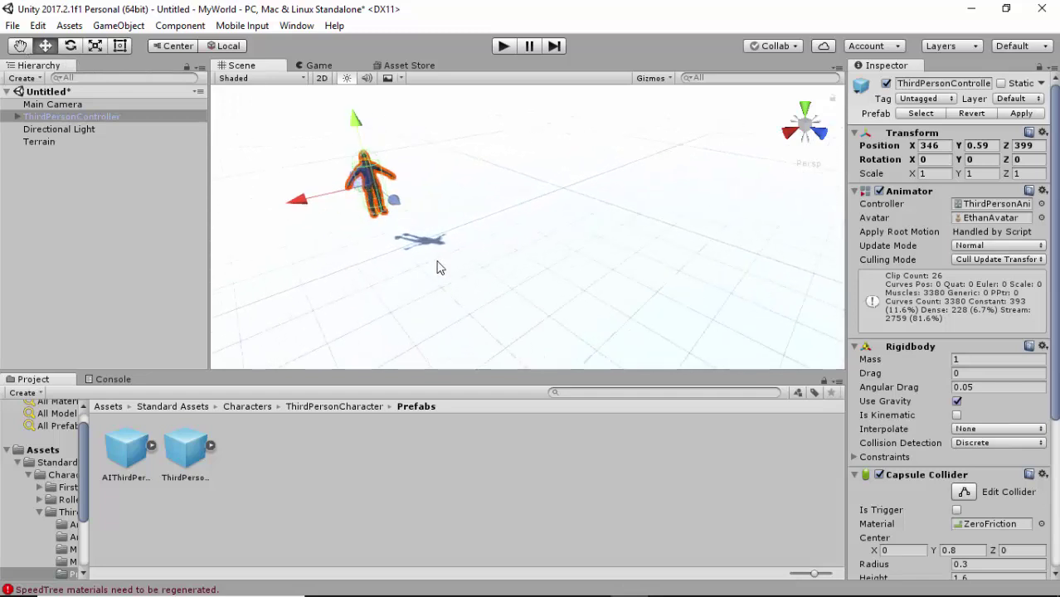
scroll(439, 267, "up", 4)
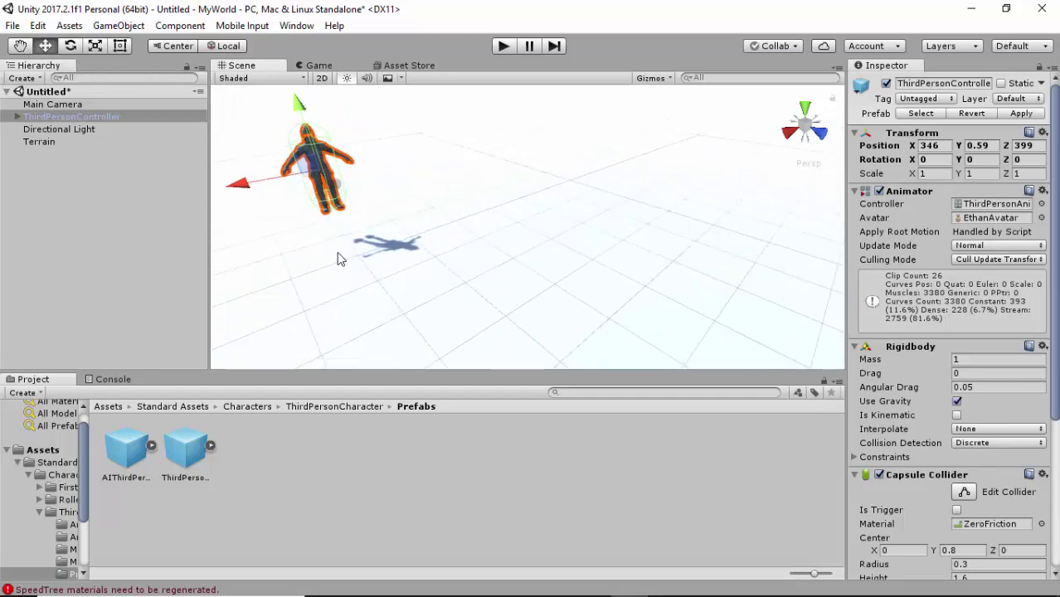
left_click_drag(338, 259, 382, 237, "alt")
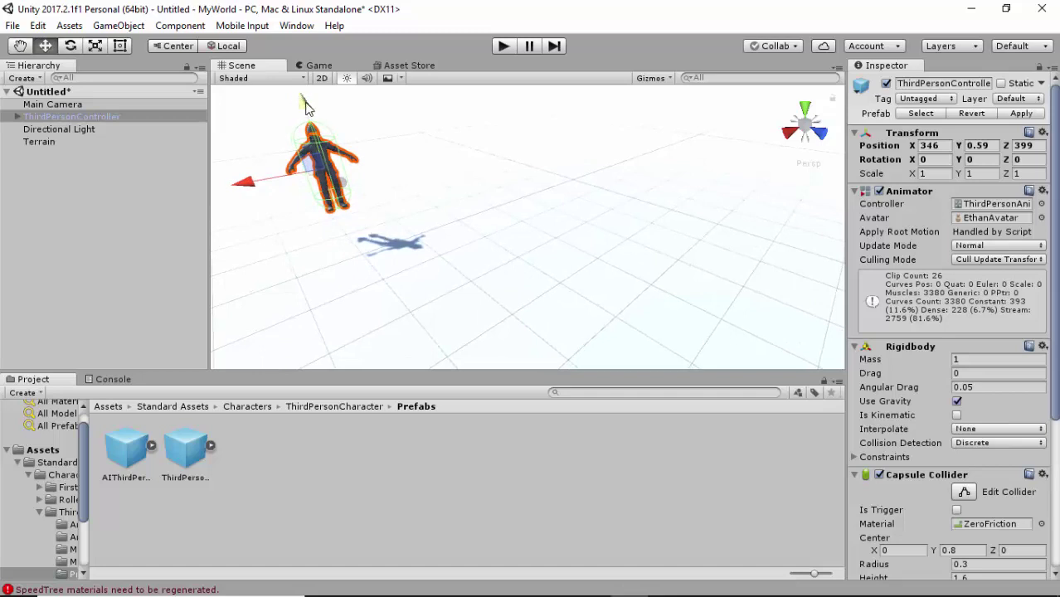
mouse_move(305, 107)
left_mouse_down()
mouse_move(341, 135)
mouse_move(338, 121)
mouse_move(329, 119)
mouse_move(330, 134)
mouse_move(350, 249)
mouse_move(358, 208)
mouse_move(315, 122)
mouse_move(319, 136)
mouse_move(311, 133)
mouse_move(300, 90)
left_mouse_up()
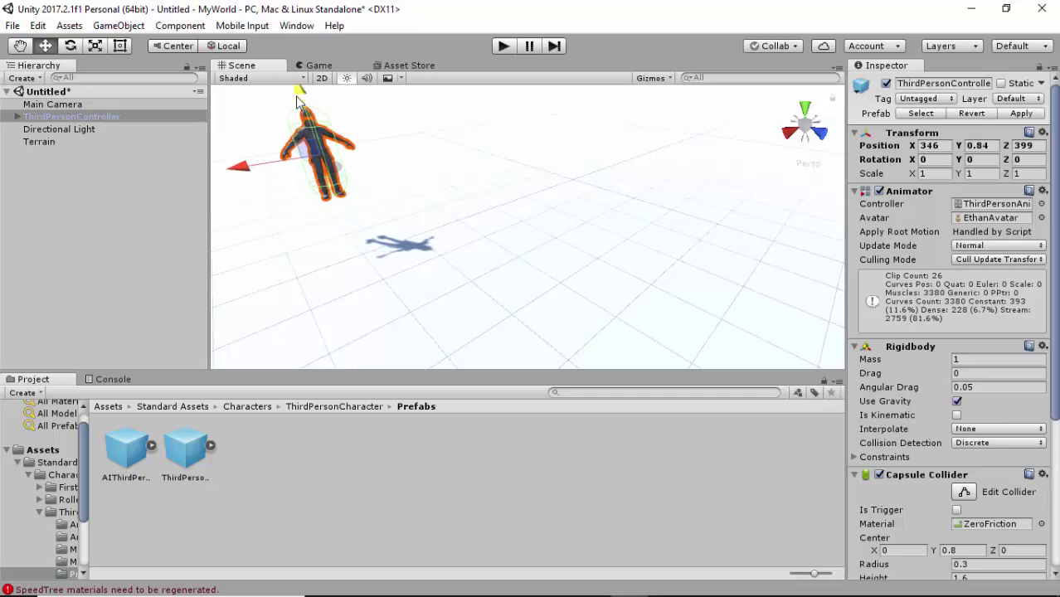
Run the scene in play mode to check the Main Camera's view, and stop it.
left_click(503, 46)
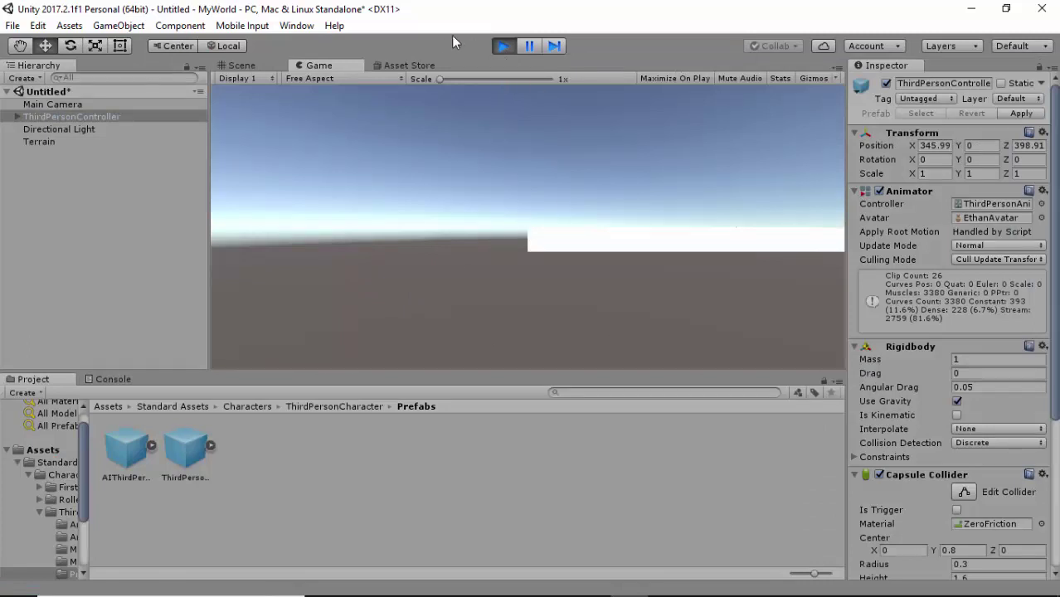
left_click(503, 46)
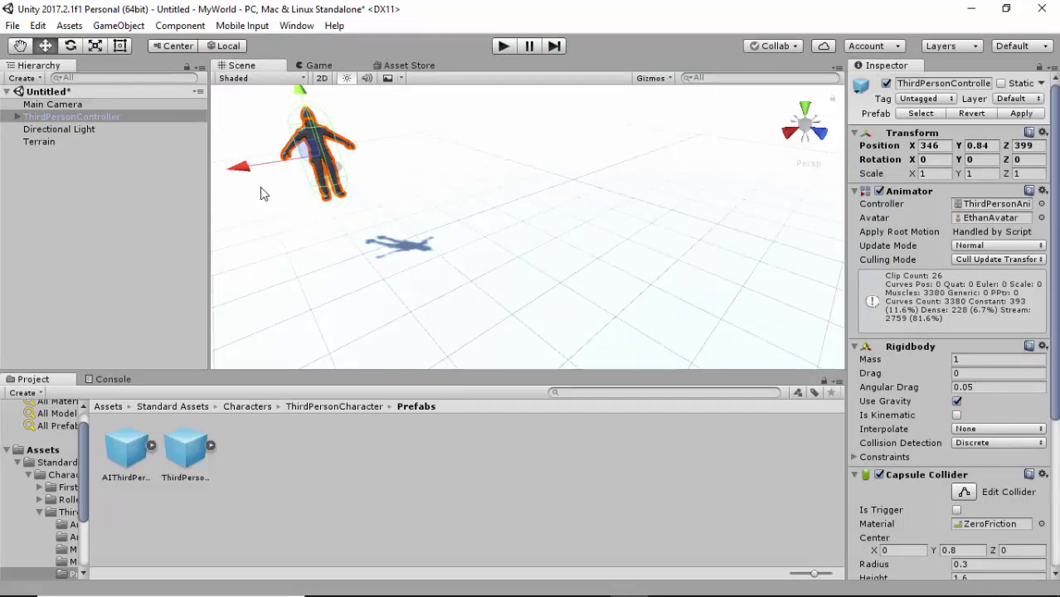
Lower the ThirdPersonController to just above the terrain at about Y 0.24.
middle_click_drag(260, 193, 414, 288)
middle_click_drag(320, 217, 490, 302)
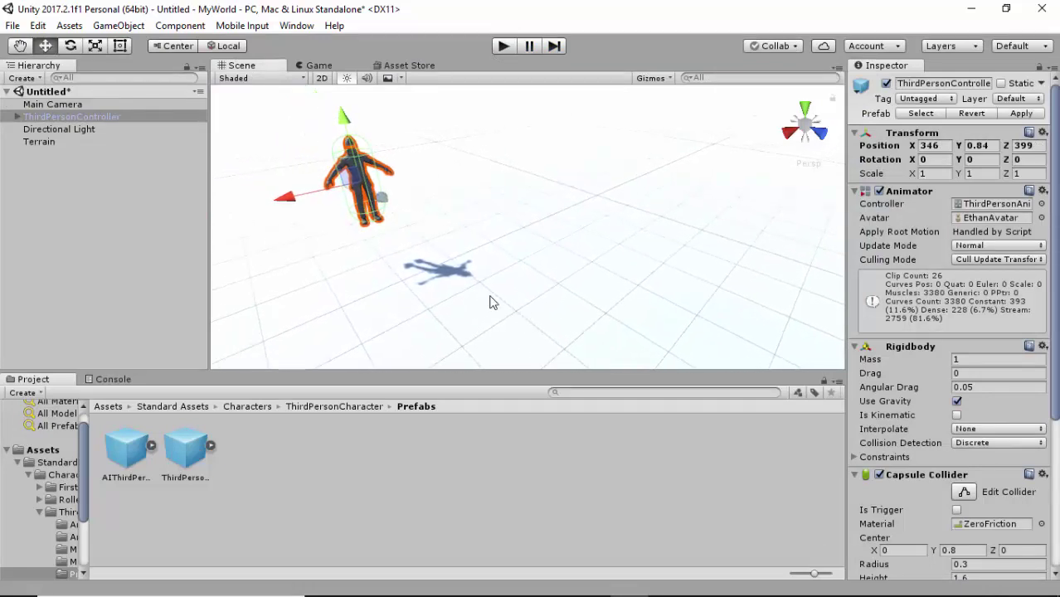
middle_click_drag(366, 246, 447, 274)
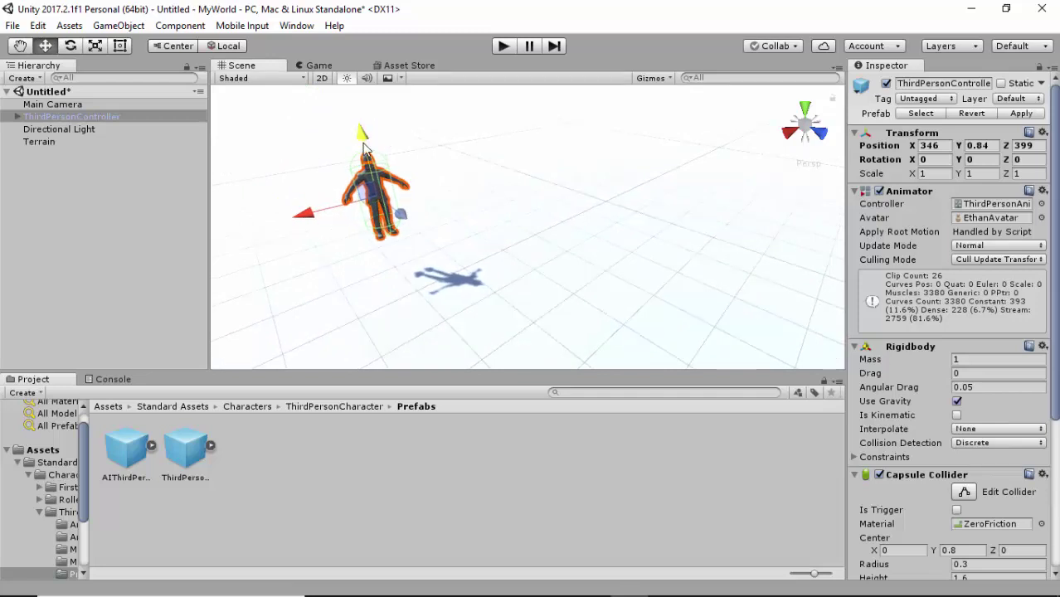
left_click_drag(363, 147, 367, 170)
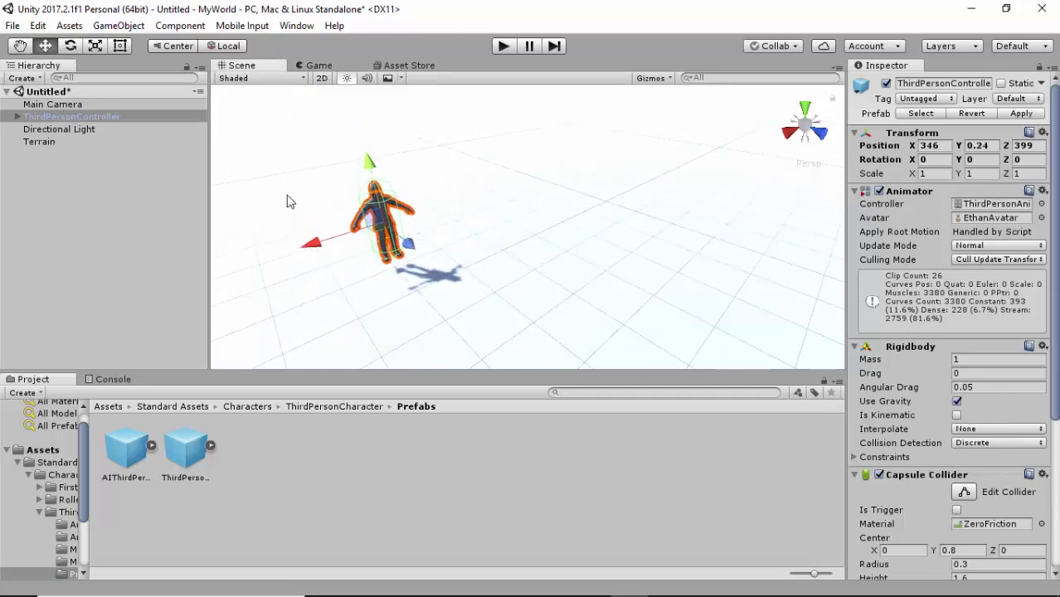
Set the Main Camera's X position to 346 to match the ThirdPersonController.
left_click(46, 105)
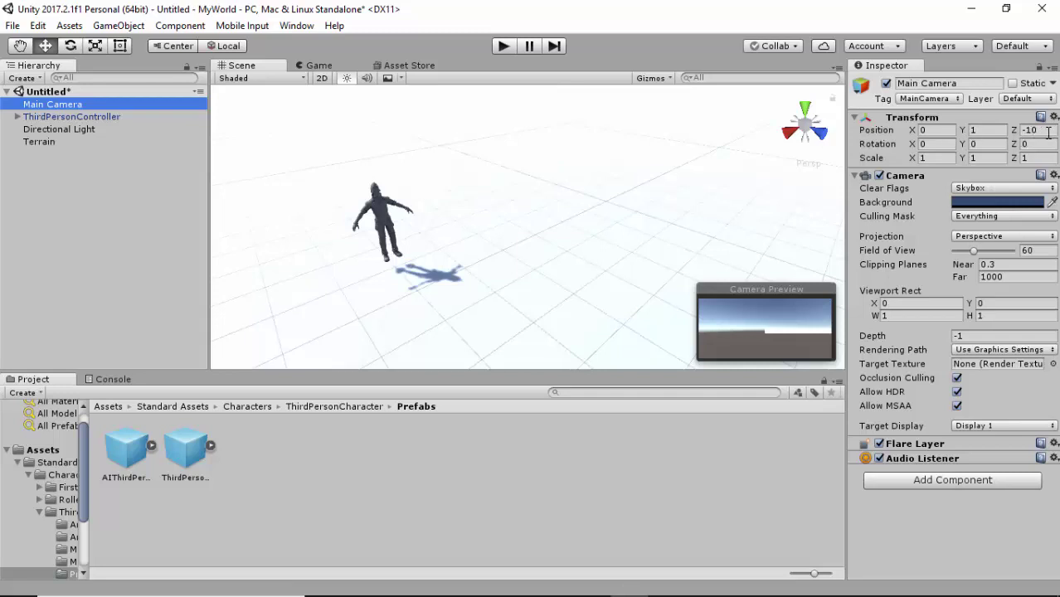
left_click(381, 218)
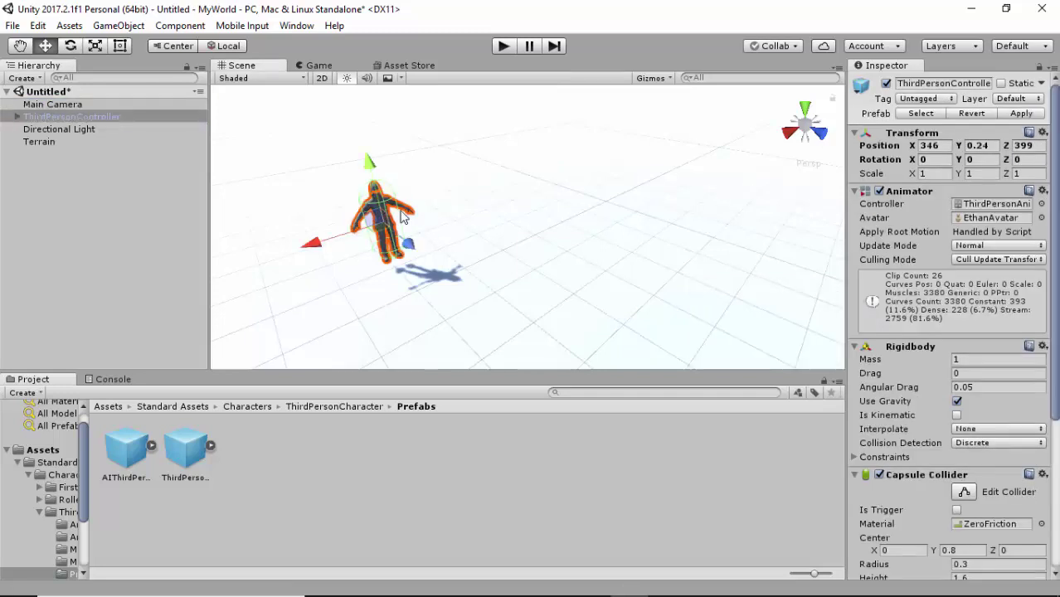
left_click(946, 147)
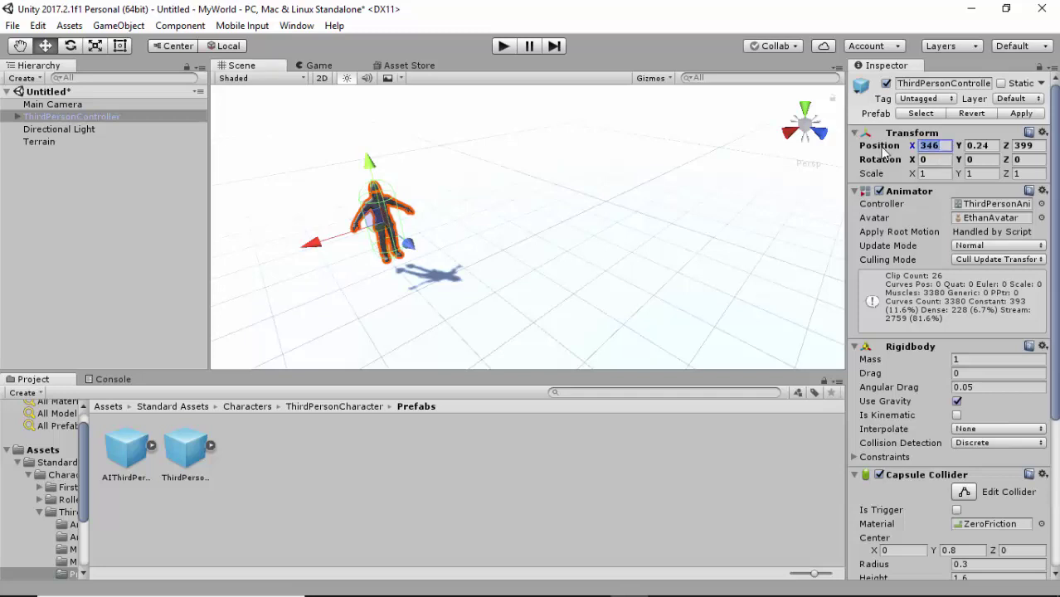
left_click(1041, 147)
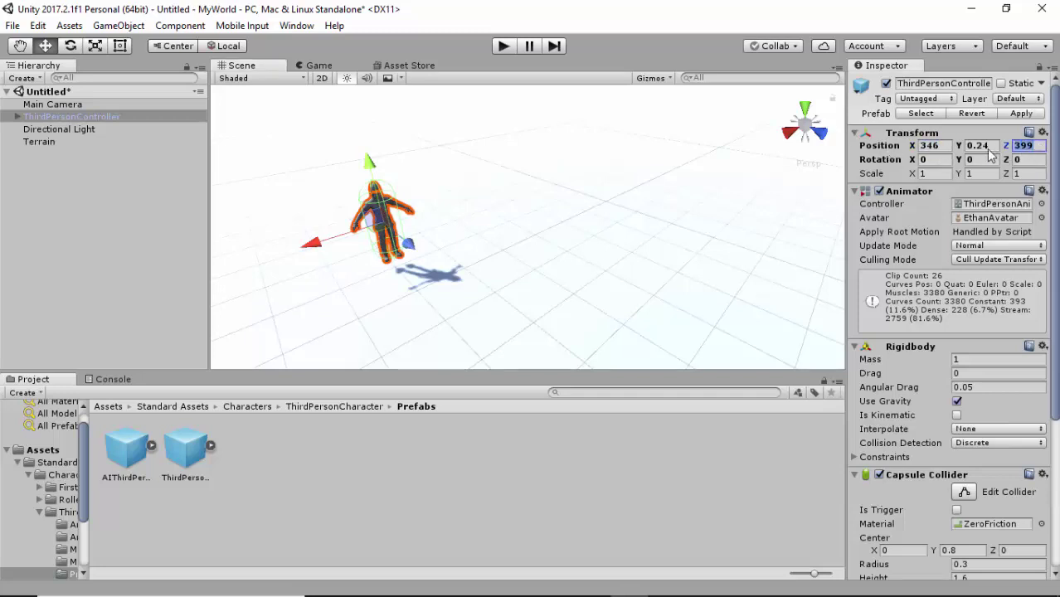
left_click(939, 147)
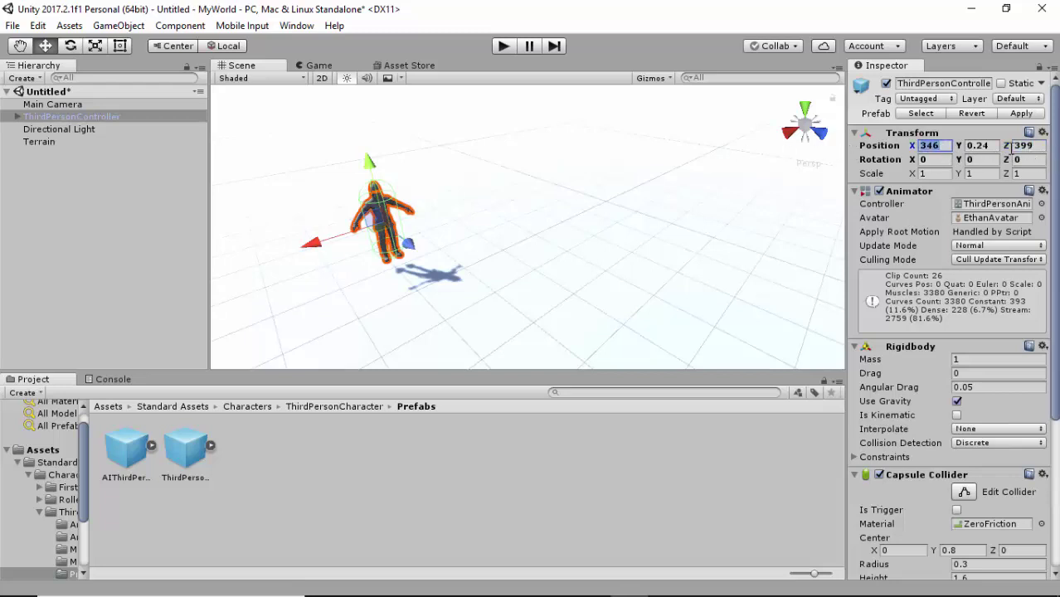
left_click(54, 104)
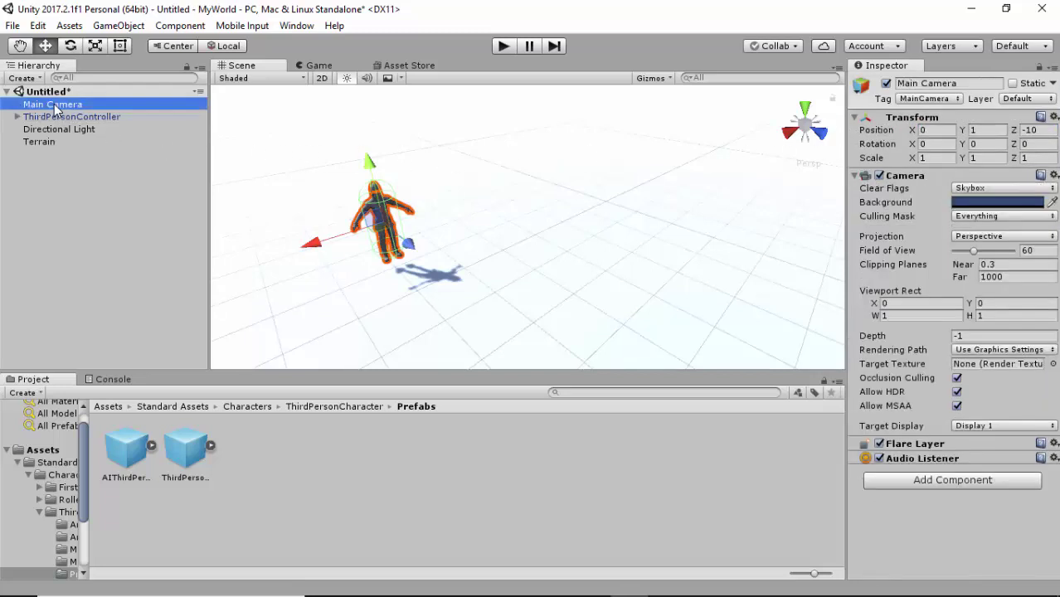
left_click(944, 131)
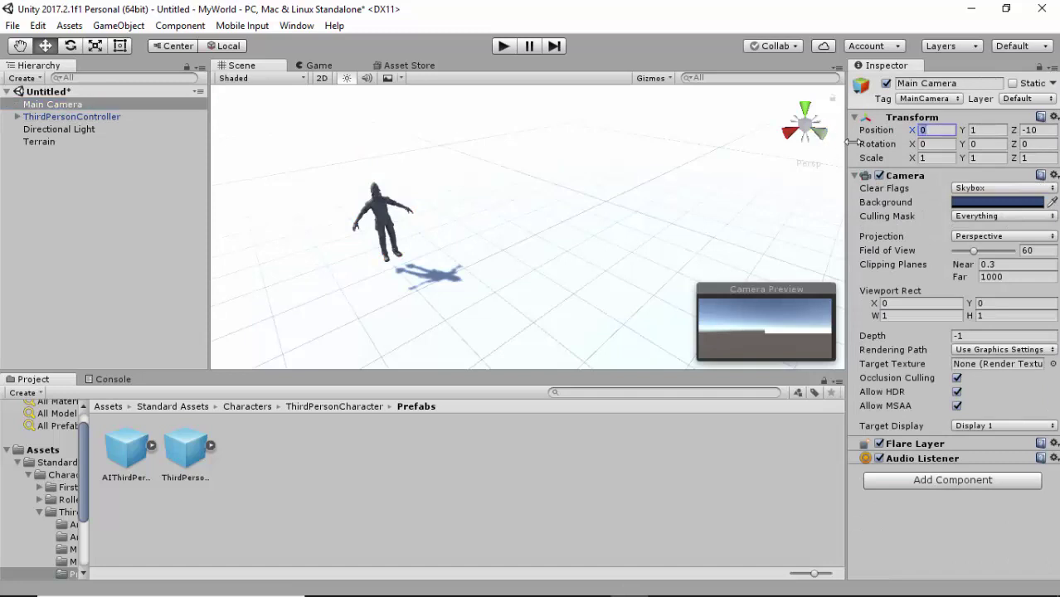
type("346")
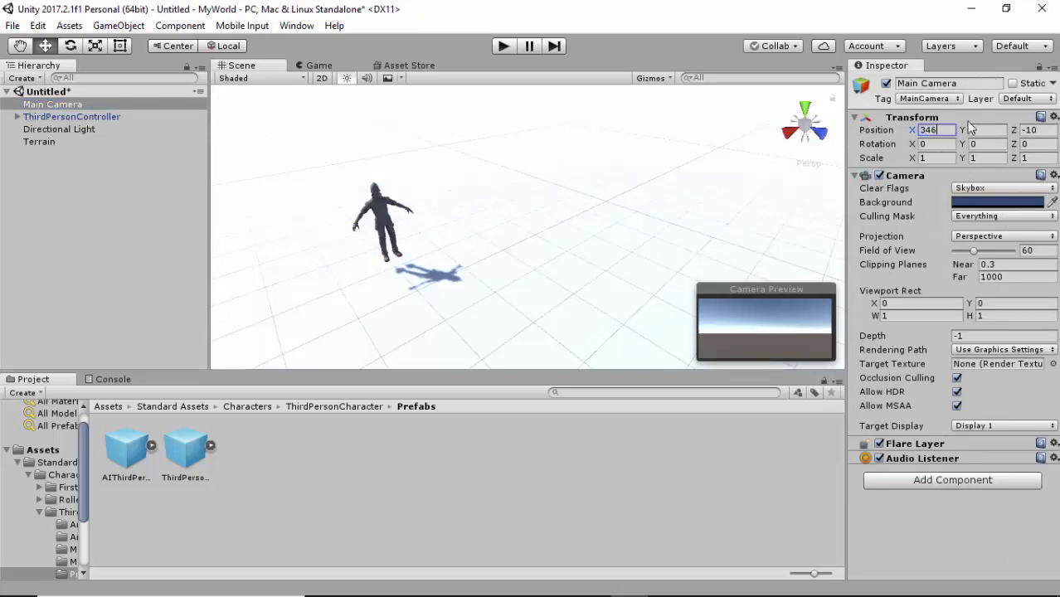
Set the Main Camera's Z position to 399 to match the ThirdPersonController.
left_click(60, 116)
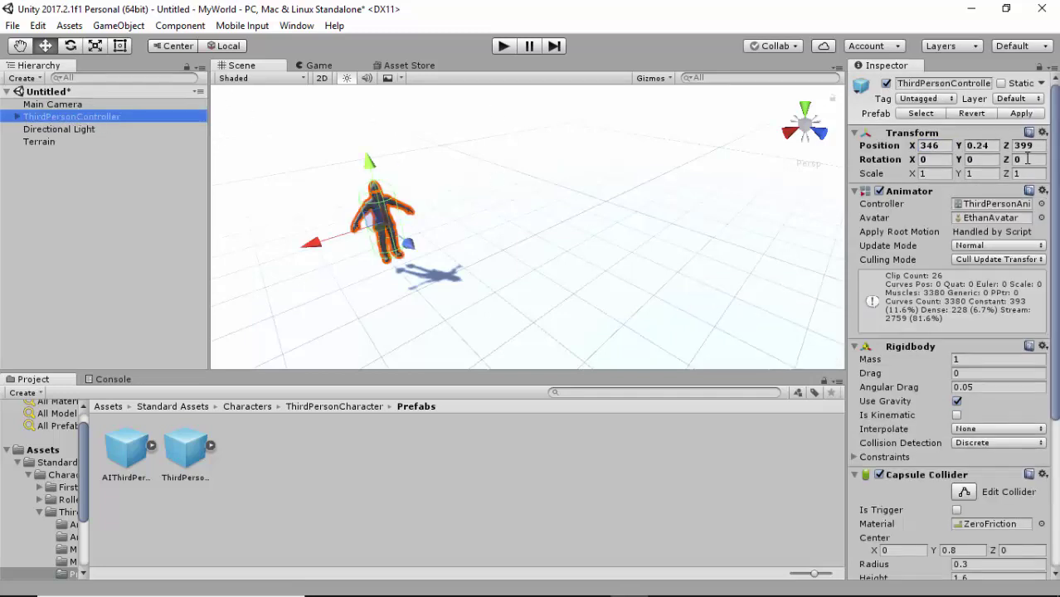
left_click(48, 107)
left_click(401, 222)
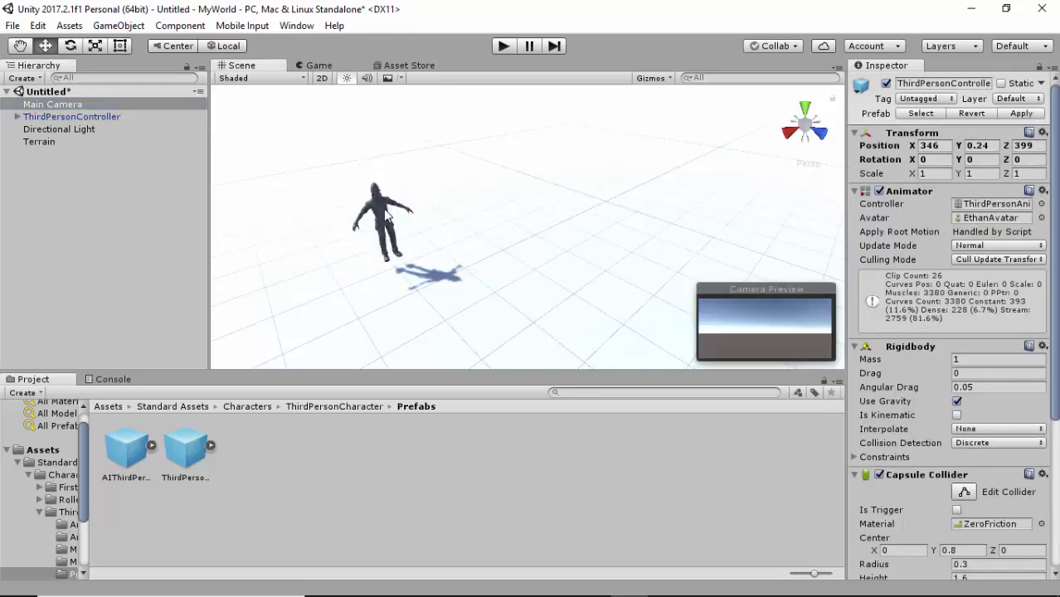
key("ctrl+z")
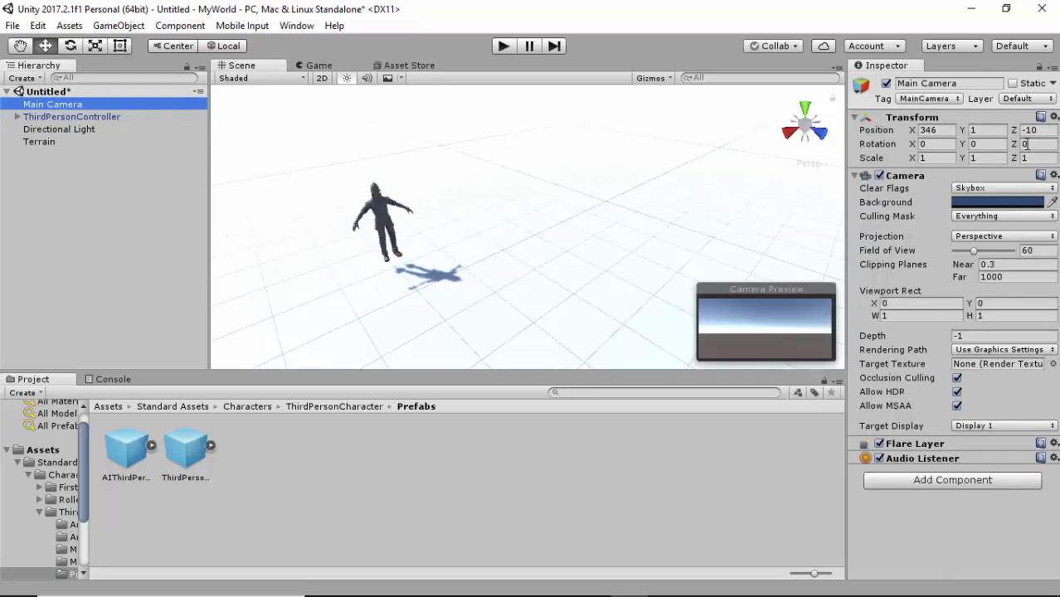
left_click(1029, 130)
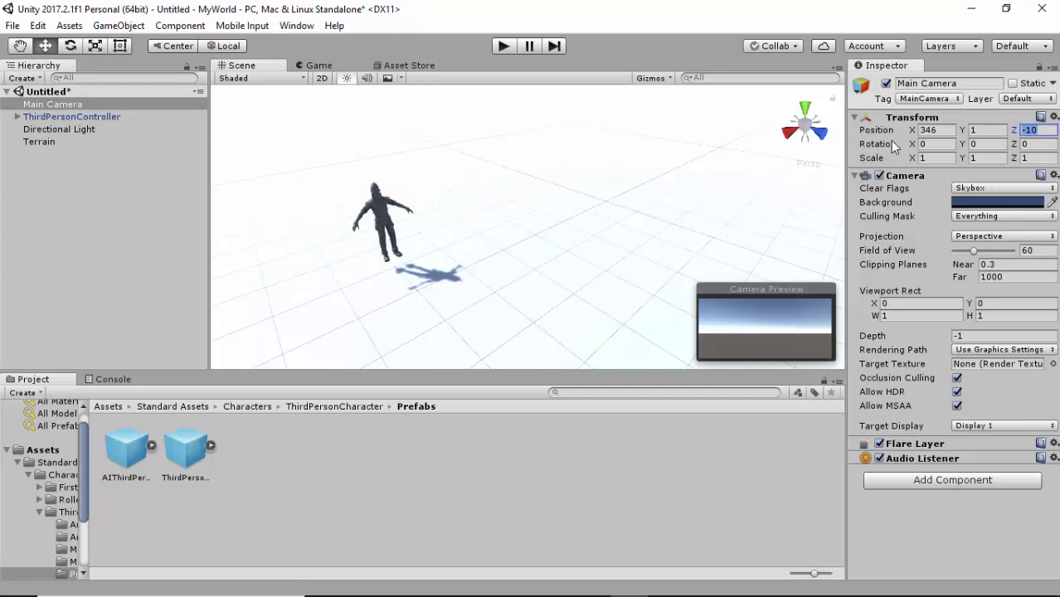
type("399")
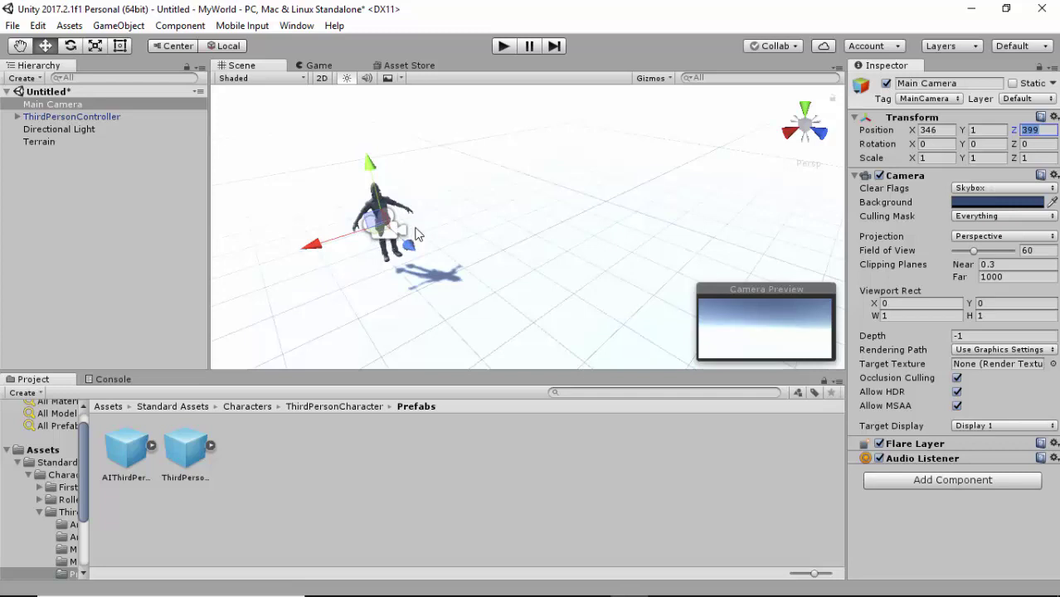
Place the Main Camera behind the character at about Y 1.46, Z 396.76 and tilt it down to about 16.7 degrees in X.
left_click_drag(414, 258, 365, 229)
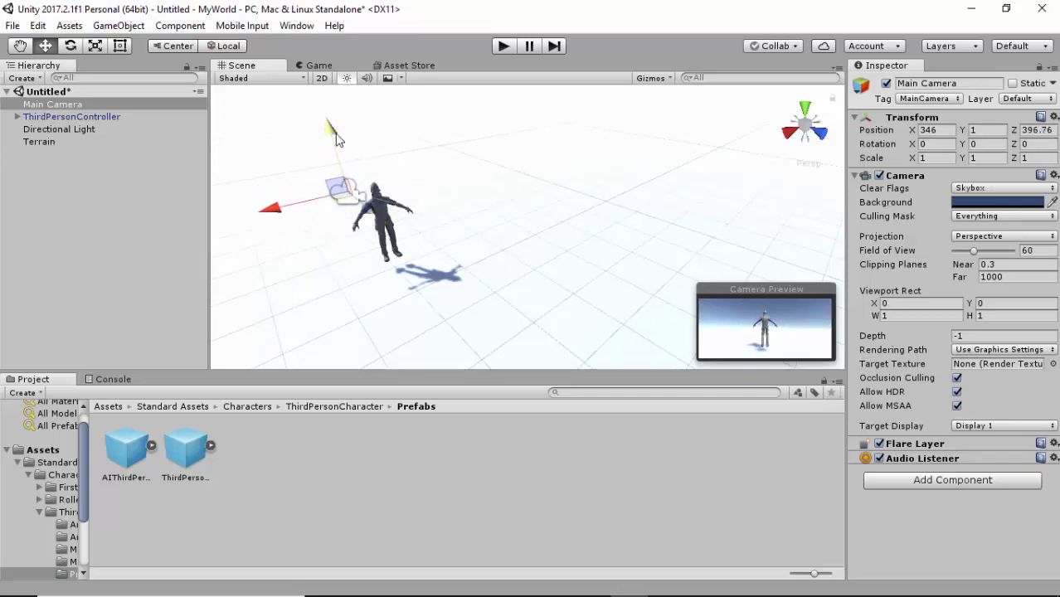
left_click_drag(328, 126, 327, 106)
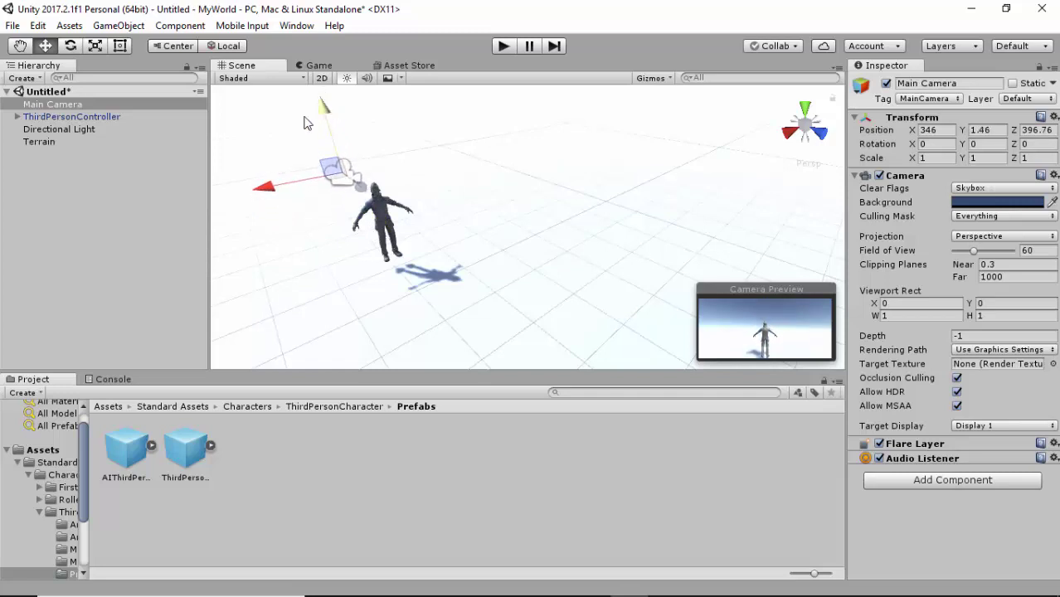
left_click(70, 46)
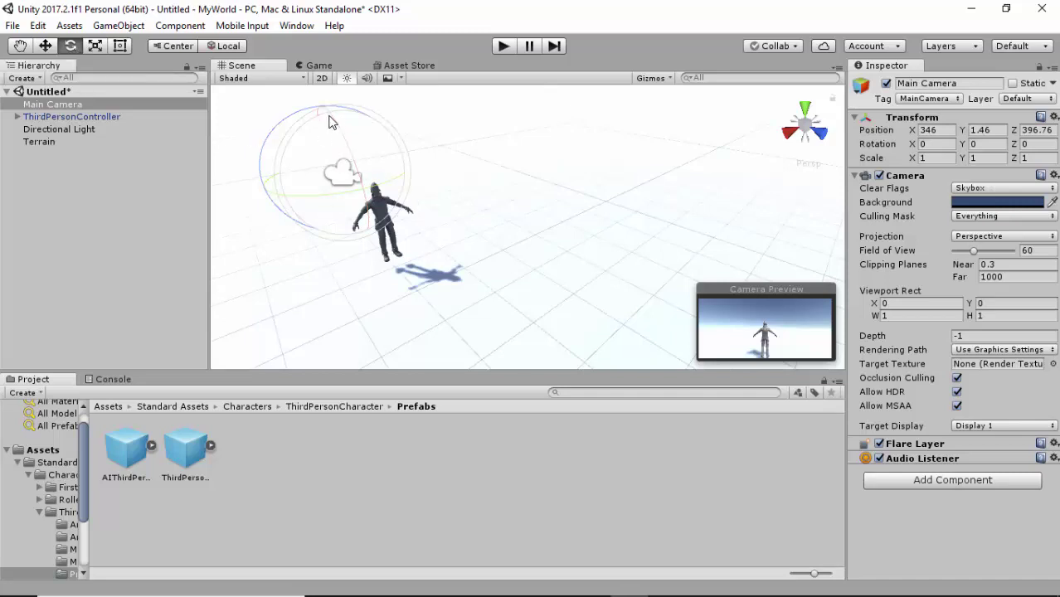
mouse_move(328, 122)
left_mouse_down()
mouse_move(338, 148)
mouse_move(330, 116)
mouse_move(331, 141)
left_mouse_up()
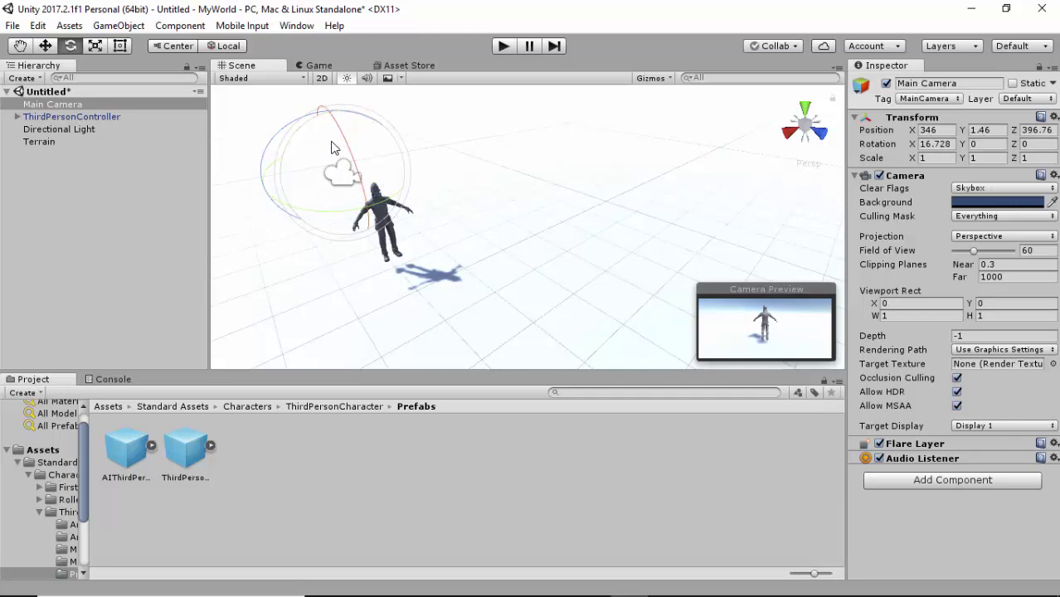
Move the Main Camera closer to the character and slightly higher, to about Y 1.68 and Z 397.47.
left_click(46, 48)
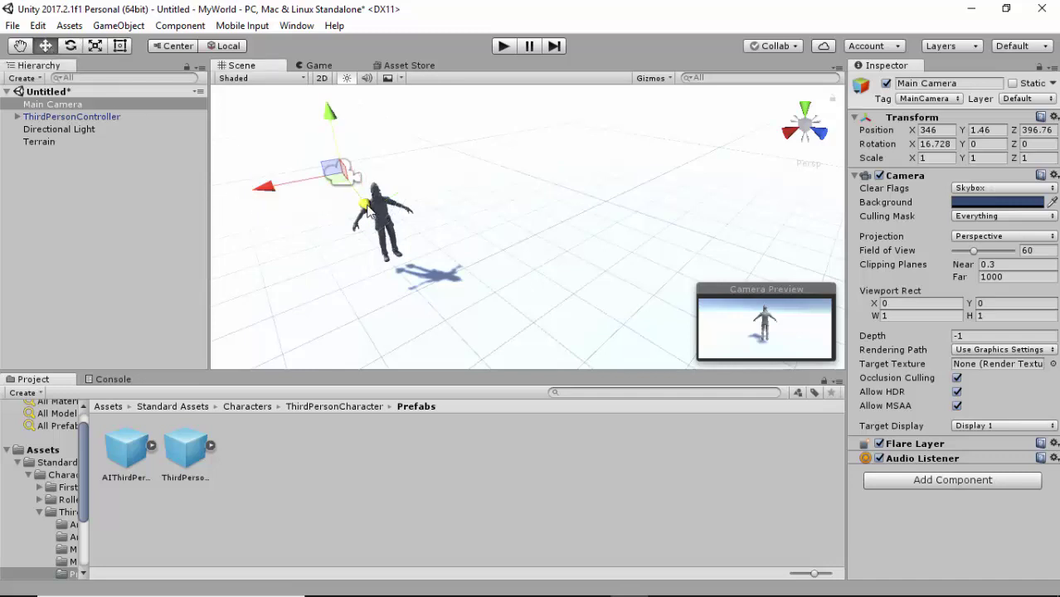
left_click_drag(367, 207, 377, 221)
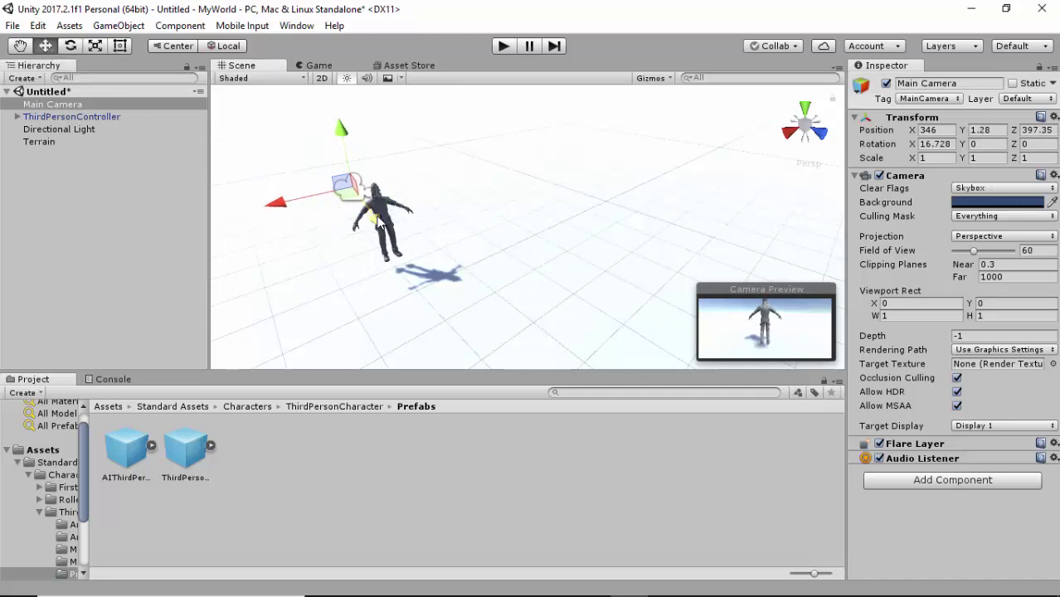
left_click_drag(339, 135, 336, 121)
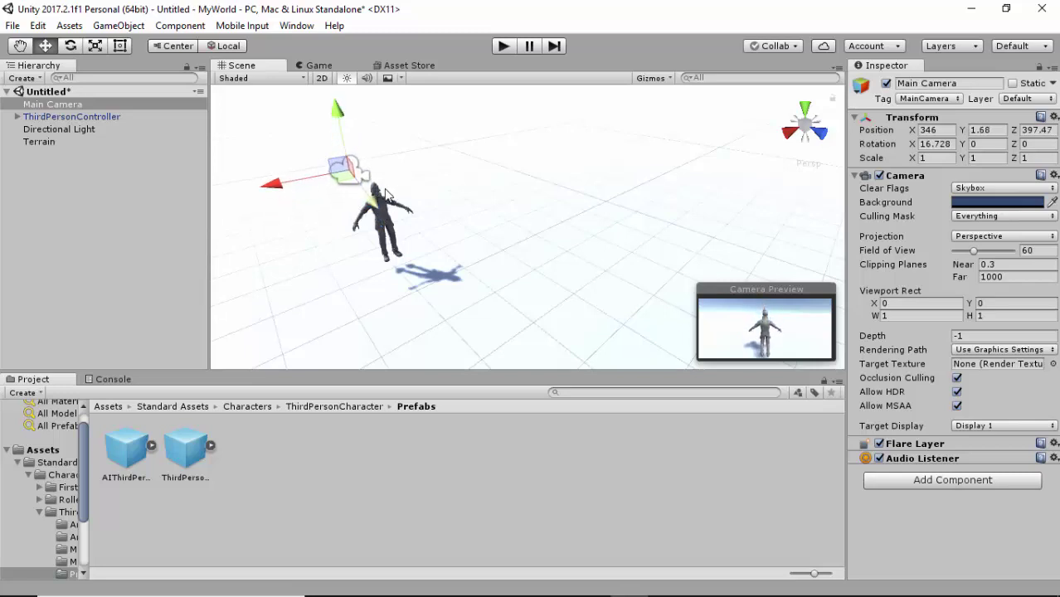
Run the scene in play mode, move the character forward and sideways to test the fixed camera, and stop it.
left_click(505, 46)
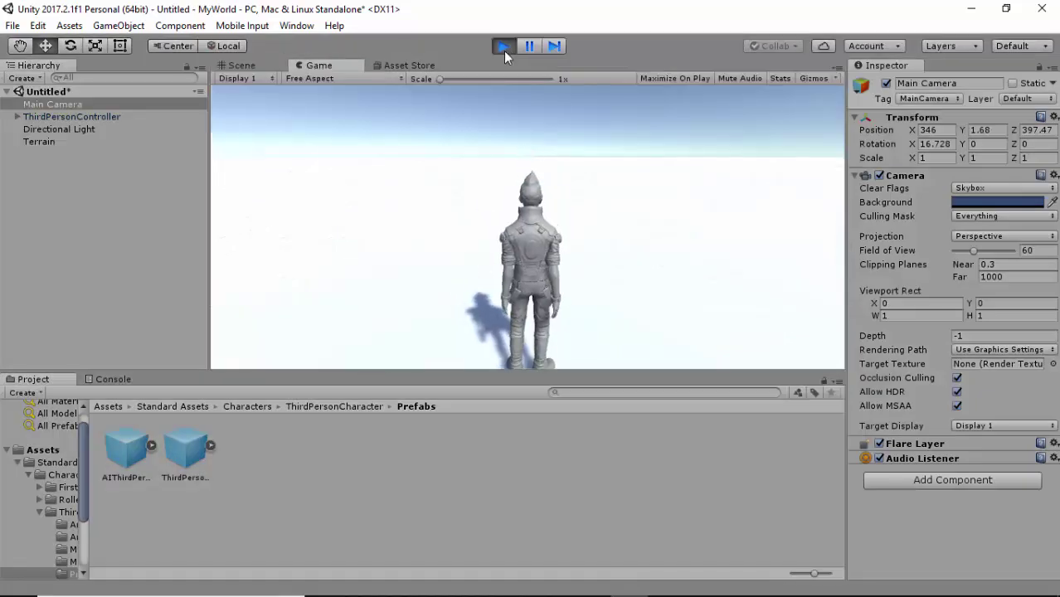
key("w")
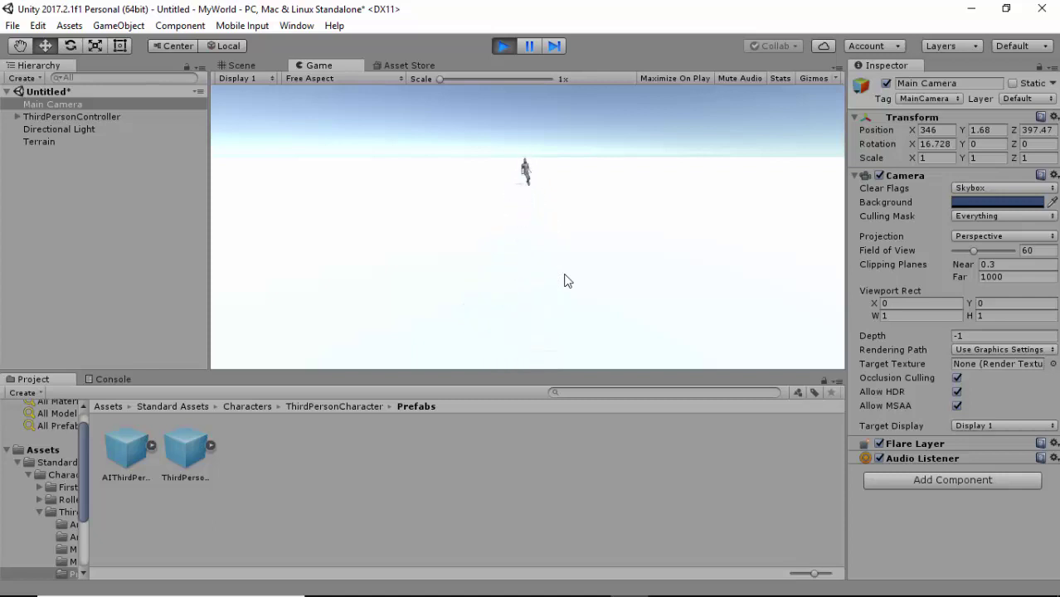
key("a")
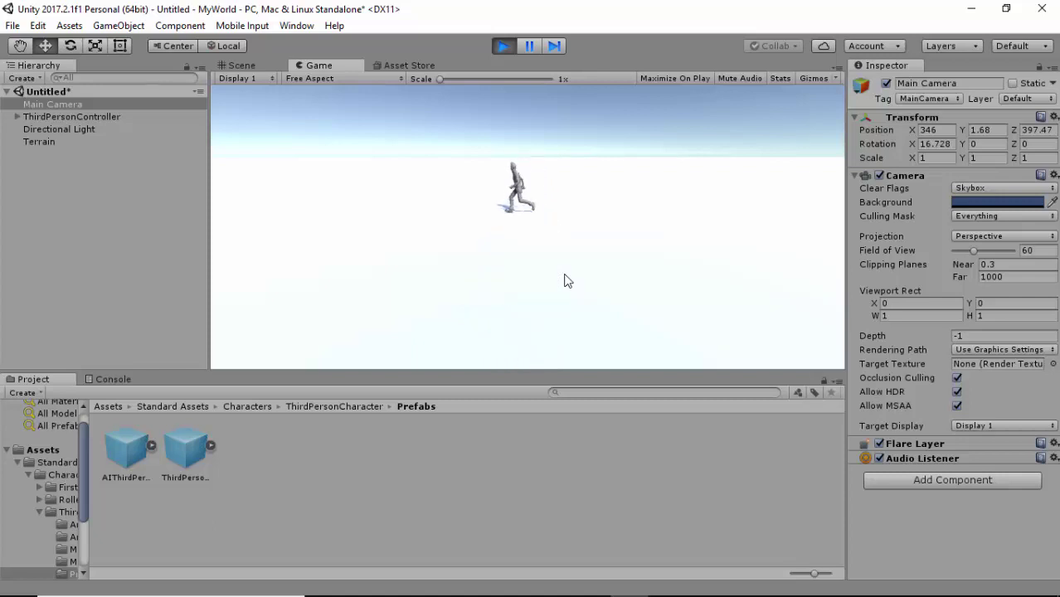
key("d")
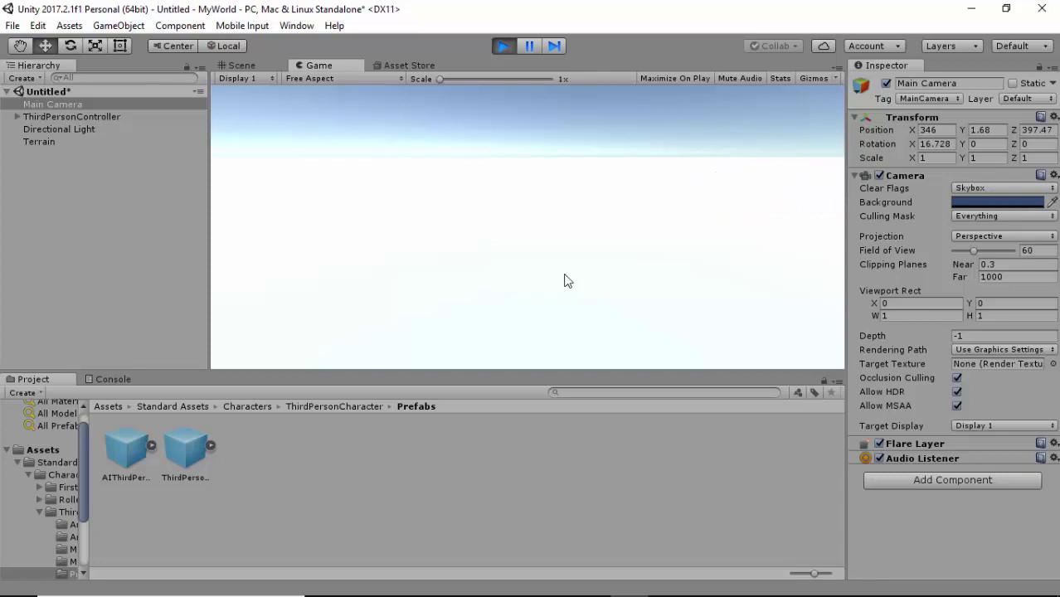
left_click(505, 46)
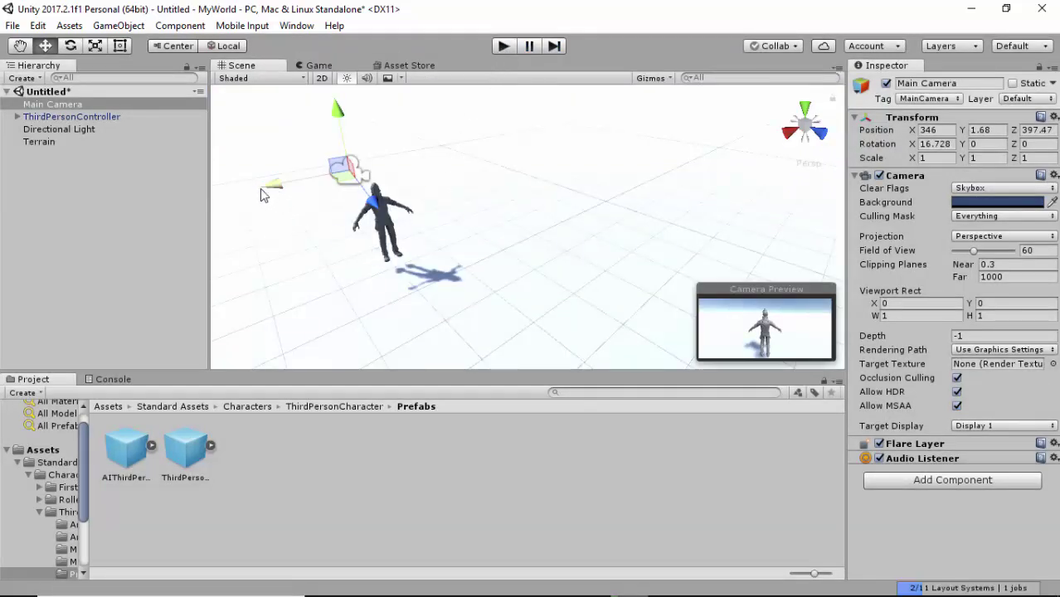
Make the Main Camera a child of the ThirdPersonController so that it follows the character.
left_click(43, 106)
left_click_drag(41, 108, 73, 121)
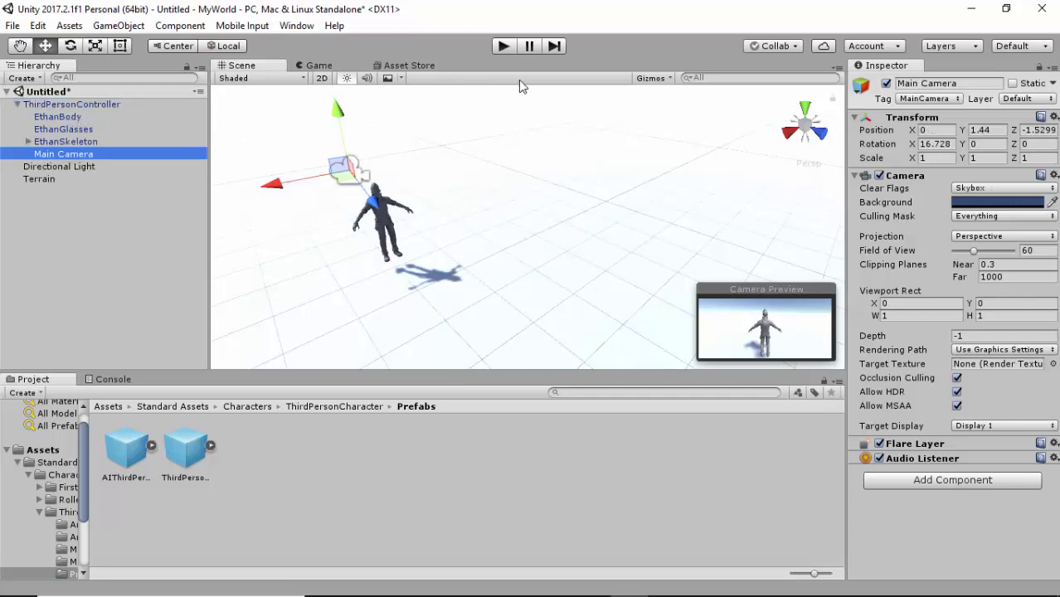
Run the scene again, make the character walk, jump and turn to check that the camera follows, and stop it.
left_click(503, 47)
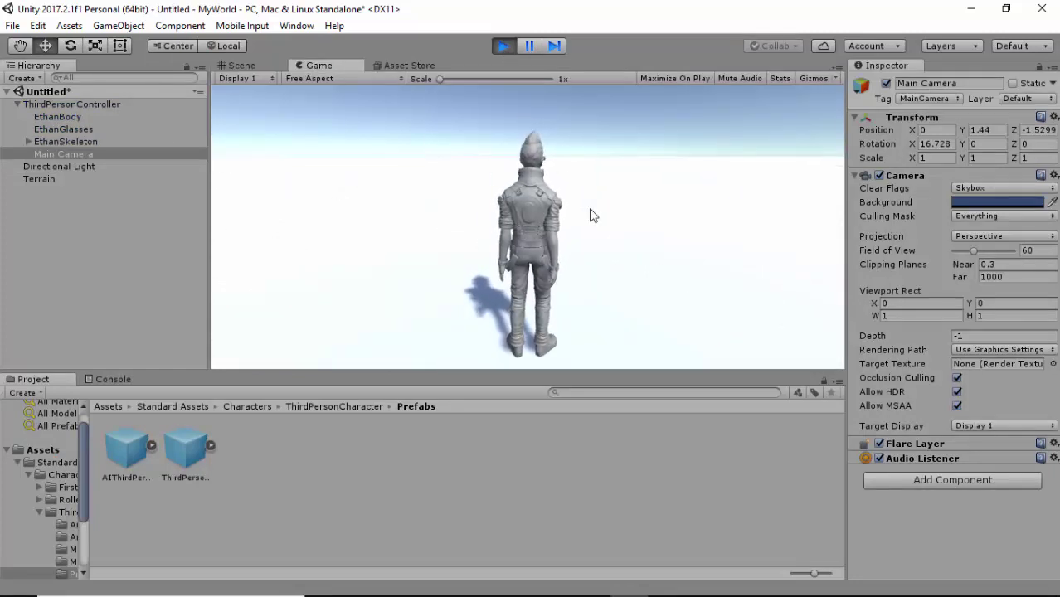
key("w")
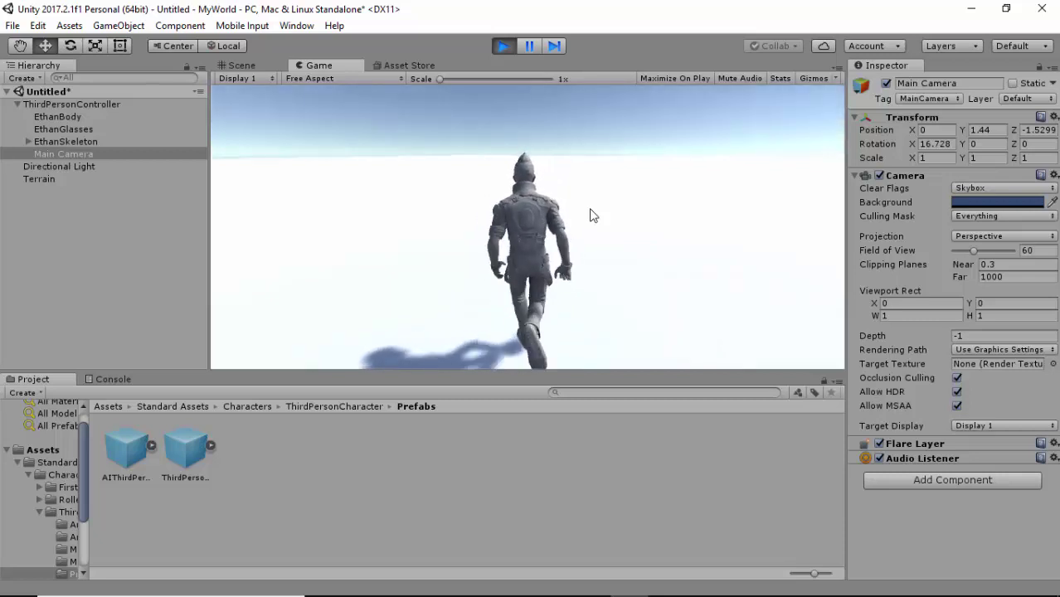
key("space")
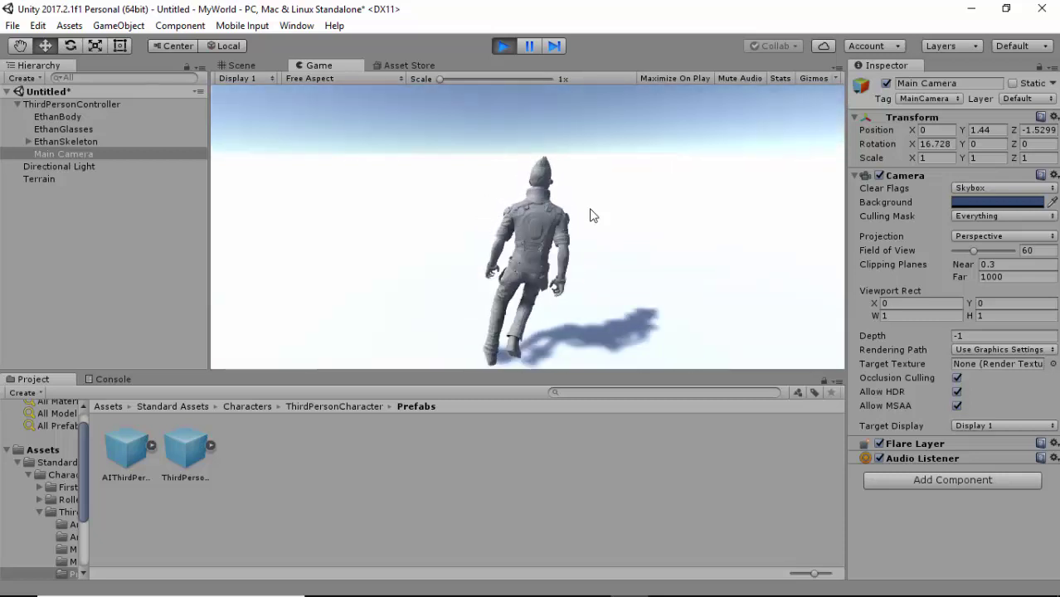
key("a")
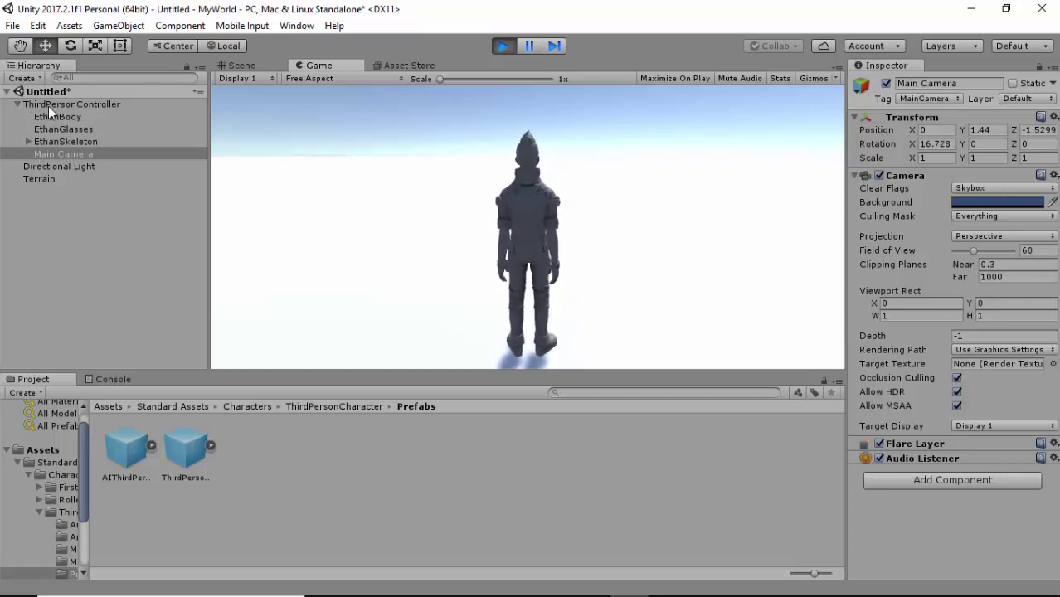
left_click(503, 46)
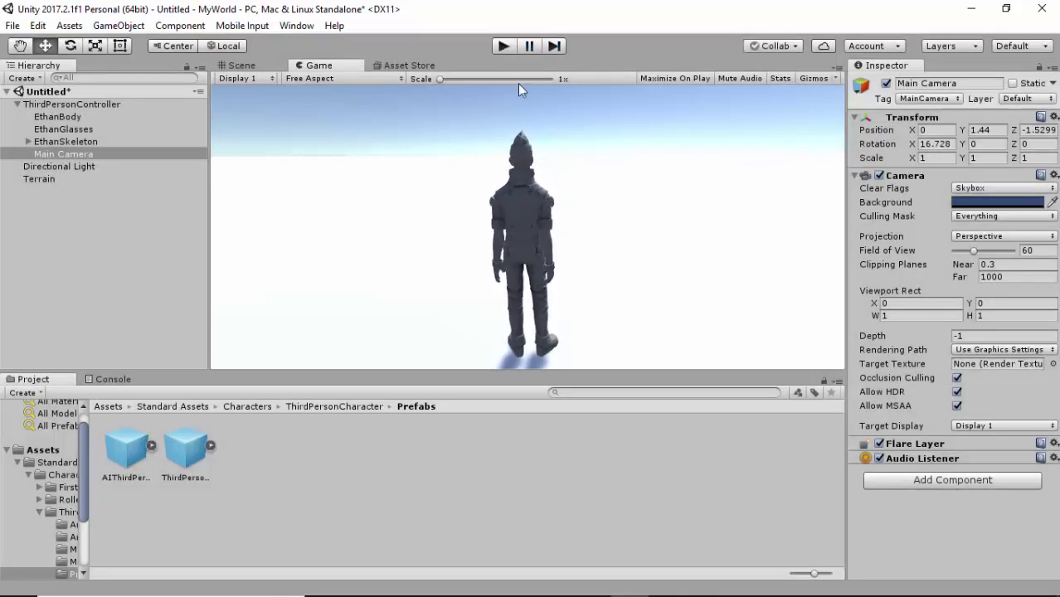
Raise a hill on the Terrain beside the character using the Raise / Lower Terrain tool with brush size 100 and opacity 100.
scroll(489, 220, "down", 10)
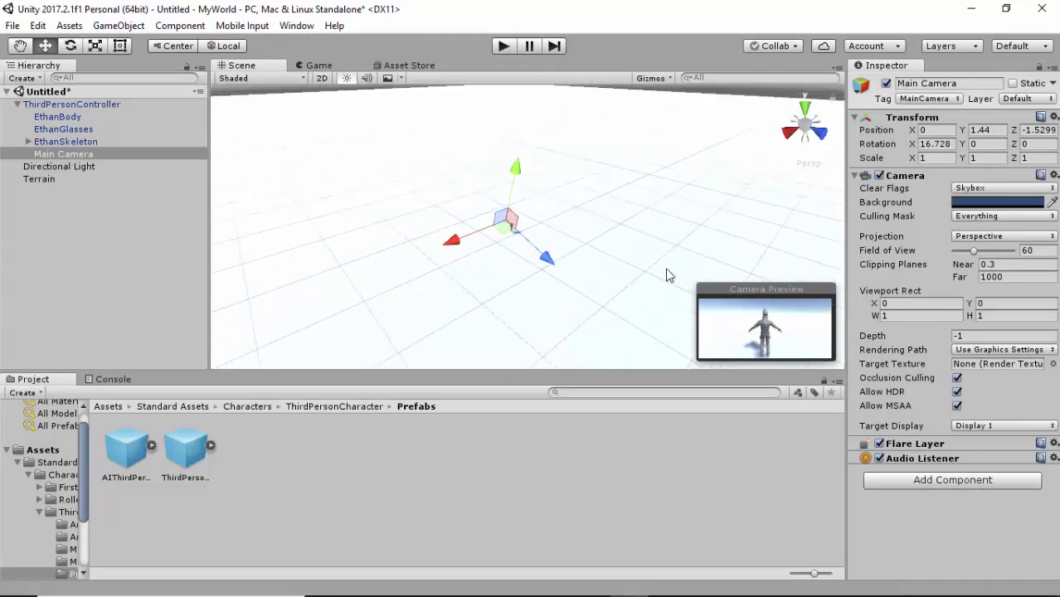
left_click(77, 180)
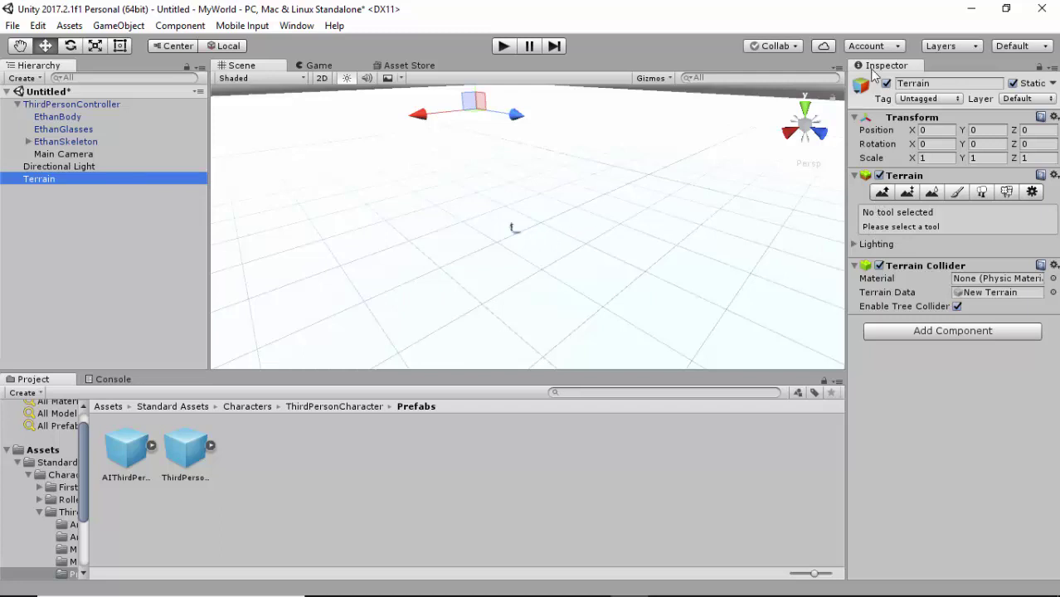
left_click(882, 192)
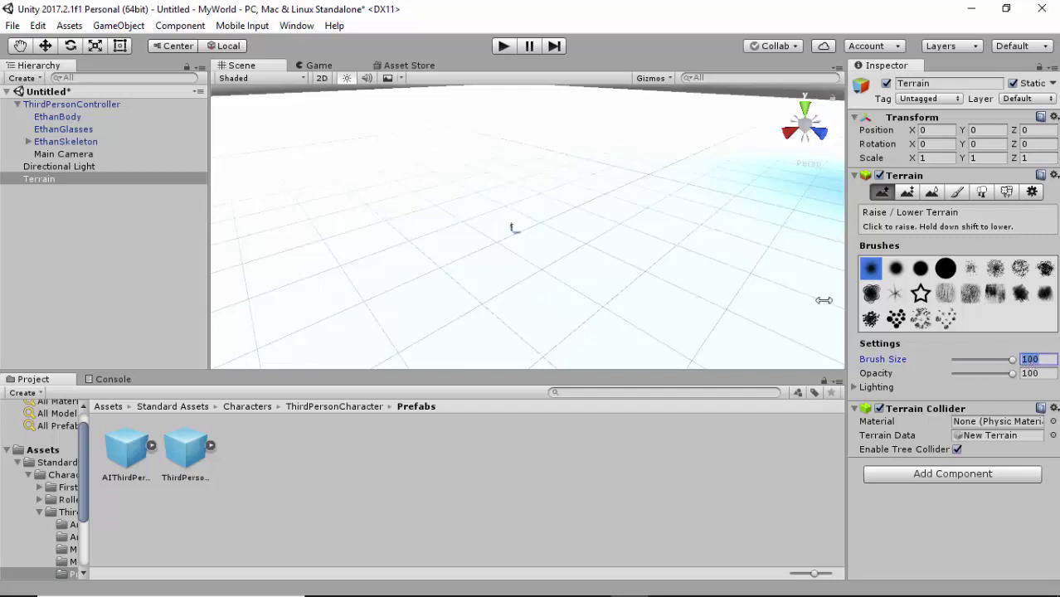
left_click(390, 196)
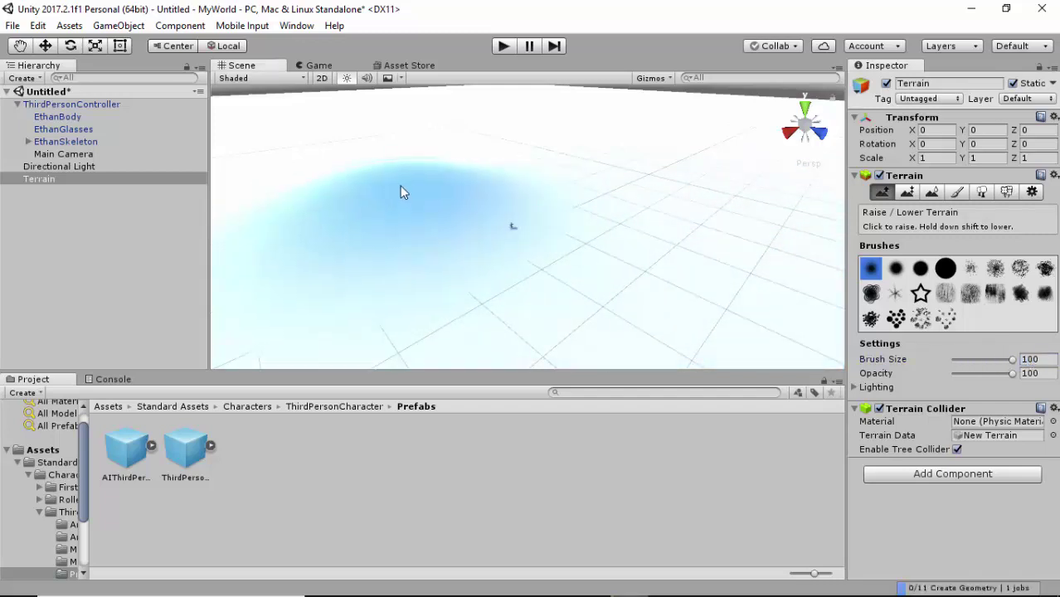
Raise several large hills around the character on the Terrain using the Raise / Lower Terrain tool with brush size 100.
mouse_move(400, 193)
left_mouse_down()
mouse_move(664, 188)
mouse_move(681, 255)
mouse_move(449, 338)
mouse_move(421, 314)
mouse_move(457, 305)
mouse_move(440, 309)
left_mouse_up()
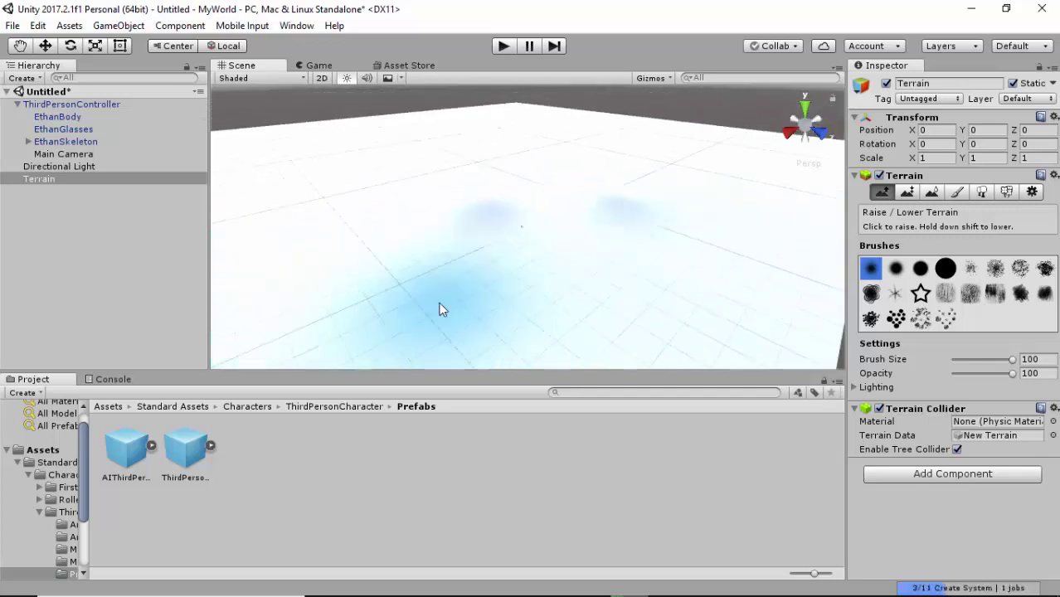
mouse_move(352, 208)
left_mouse_down()
mouse_move(406, 166)
mouse_move(512, 146)
mouse_move(685, 151)
mouse_move(722, 172)
mouse_move(767, 228)
mouse_move(705, 349)
left_mouse_up()
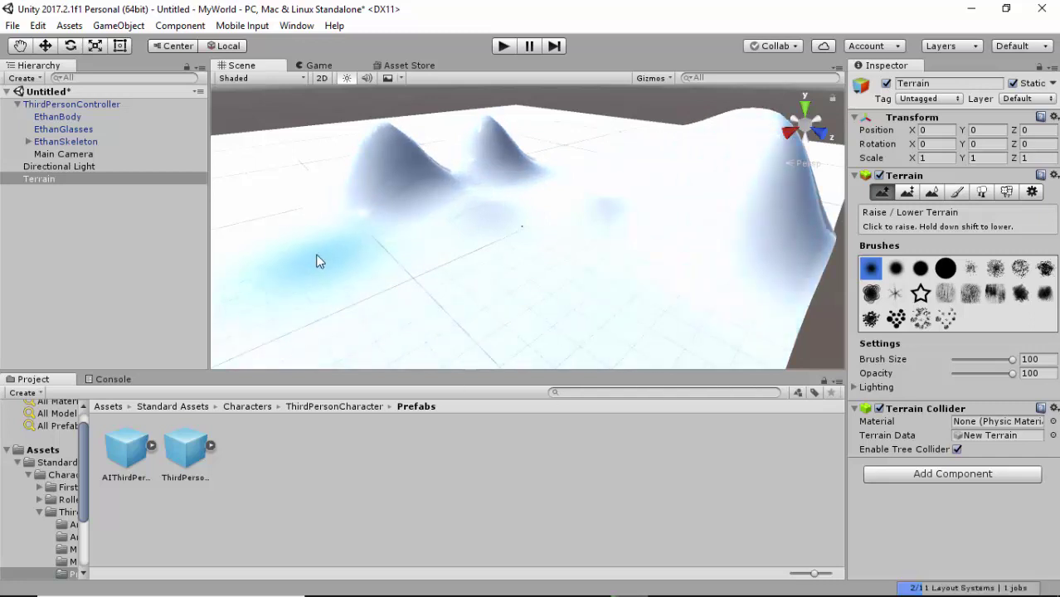
mouse_move(317, 261)
left_mouse_down()
mouse_move(288, 267)
mouse_move(279, 319)
left_mouse_up()
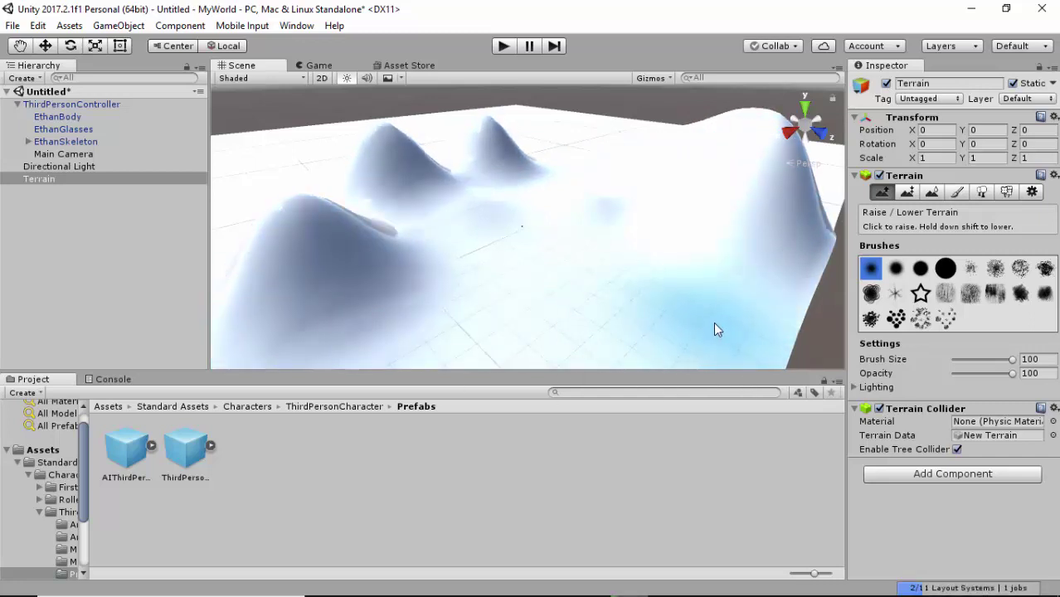
mouse_move(715, 328)
left_mouse_down()
mouse_move(687, 317)
mouse_move(696, 287)
left_mouse_up()
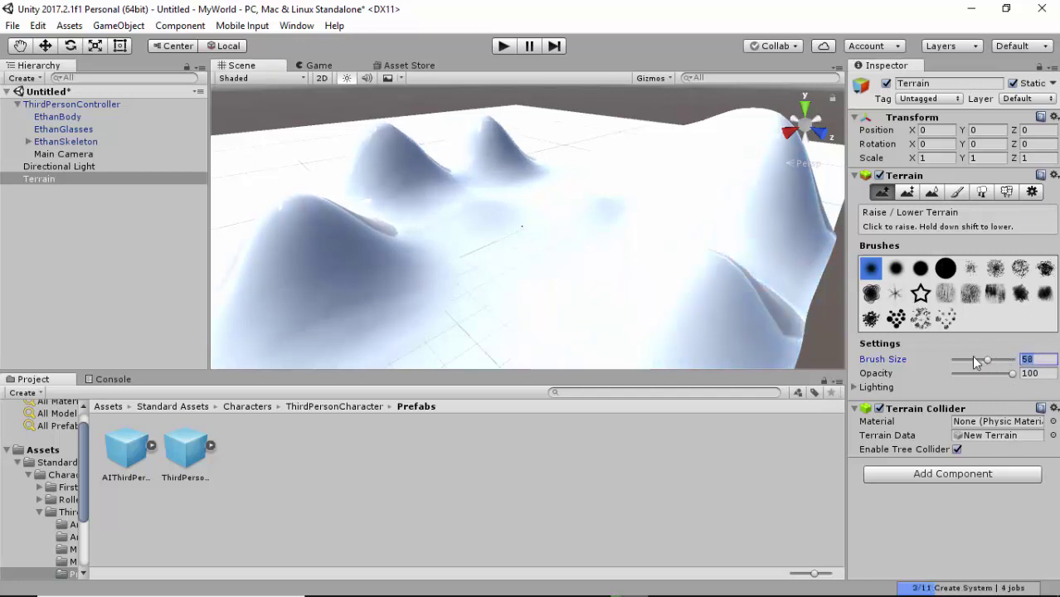
Set the brush size to 58 and raise smaller hills between the large ones on the Terrain.
left_click(461, 256)
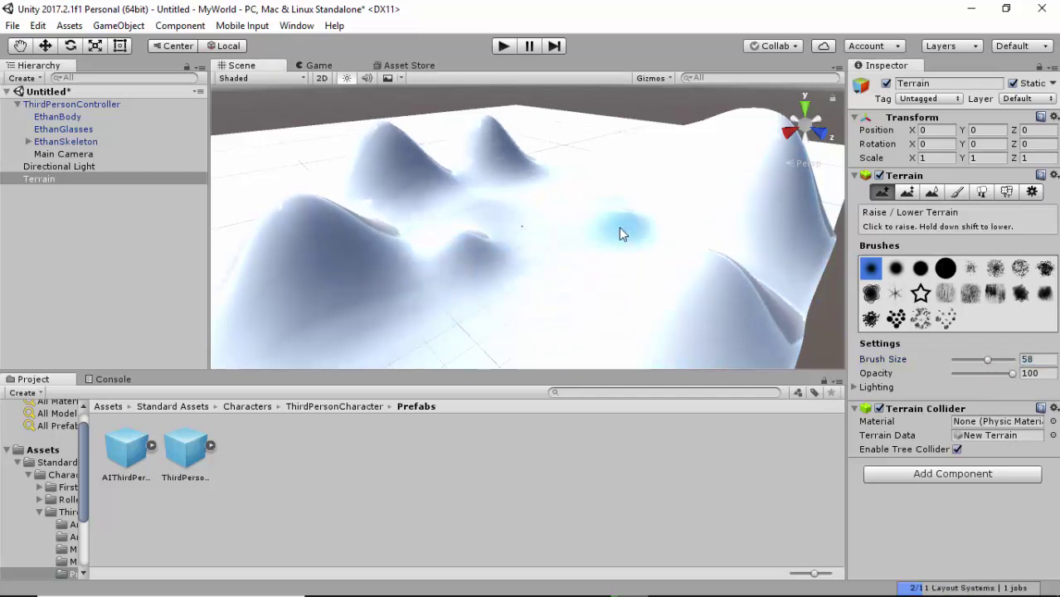
mouse_move(619, 233)
left_mouse_down()
mouse_move(643, 292)
mouse_move(609, 340)
mouse_move(601, 322)
mouse_move(567, 352)
mouse_move(483, 359)
left_mouse_up()
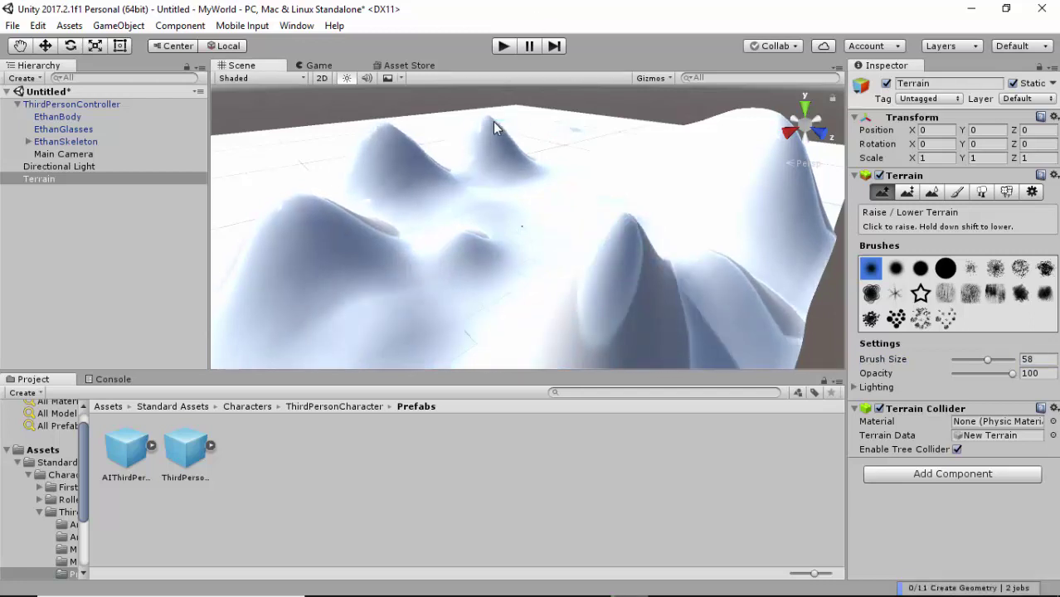
mouse_move(721, 194)
left_mouse_down()
mouse_move(655, 274)
mouse_move(551, 246)
left_mouse_up()
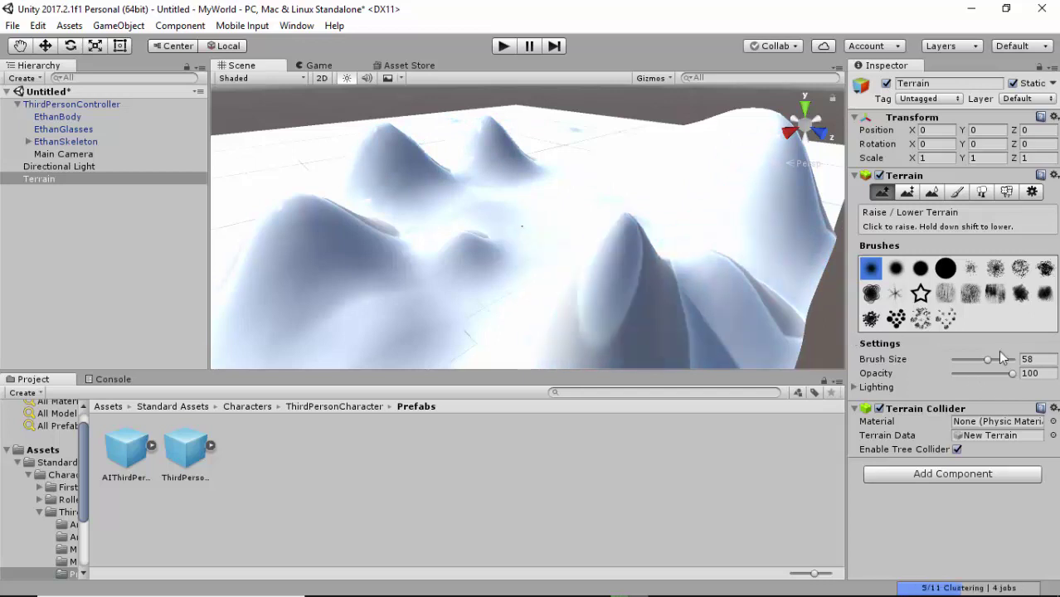
Smooth the slopes of the raised hills using the Smooth Height tool with brush size 58 and opacity 100.
left_click(932, 193)
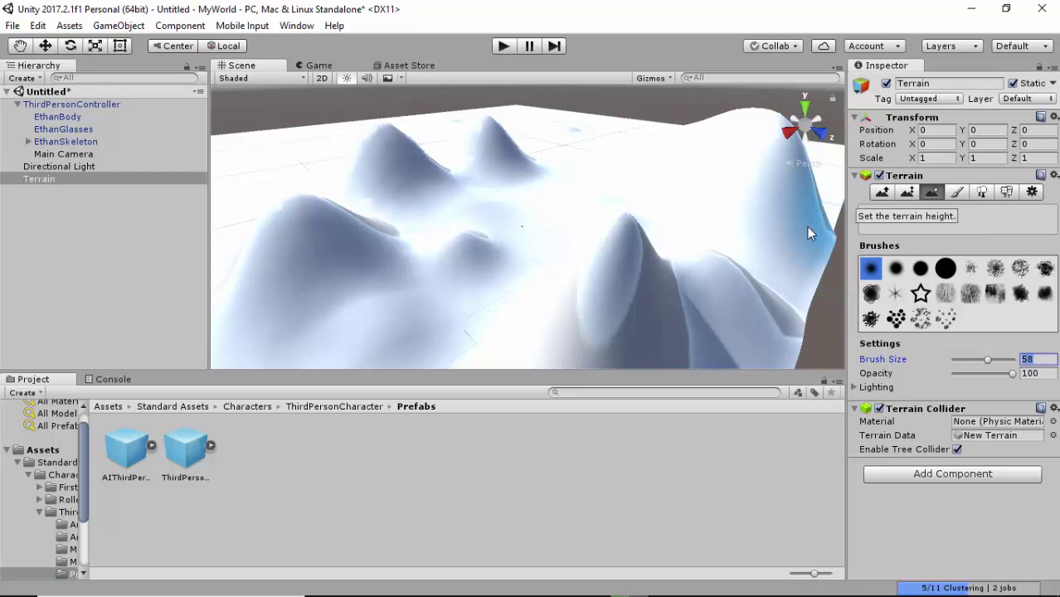
mouse_move(615, 232)
left_mouse_down()
mouse_move(719, 263)
mouse_move(614, 247)
left_mouse_up()
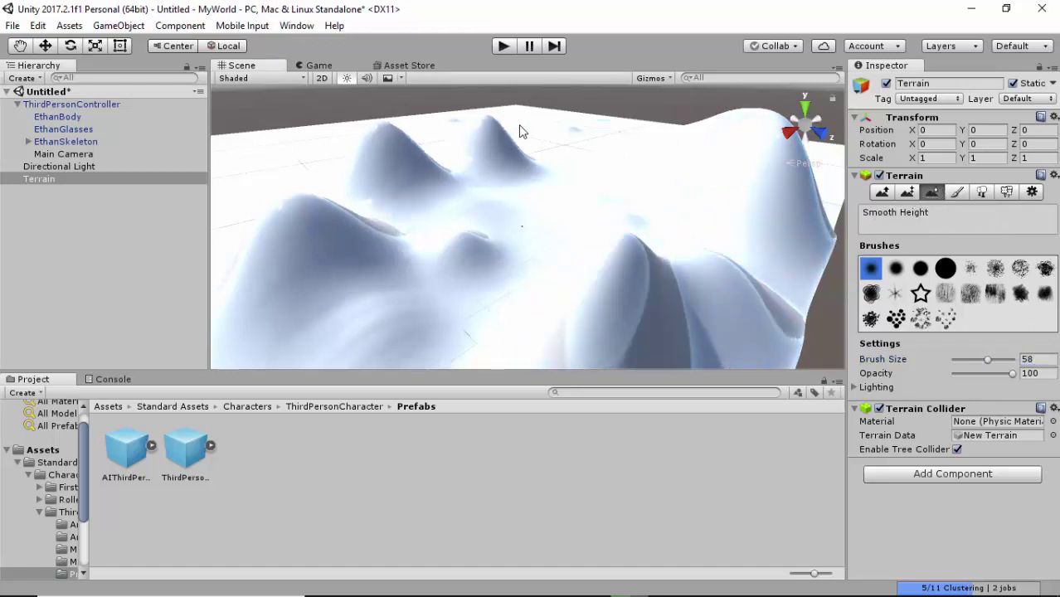
mouse_move(330, 245)
left_mouse_down()
mouse_move(326, 304)
mouse_move(259, 275)
left_mouse_up()
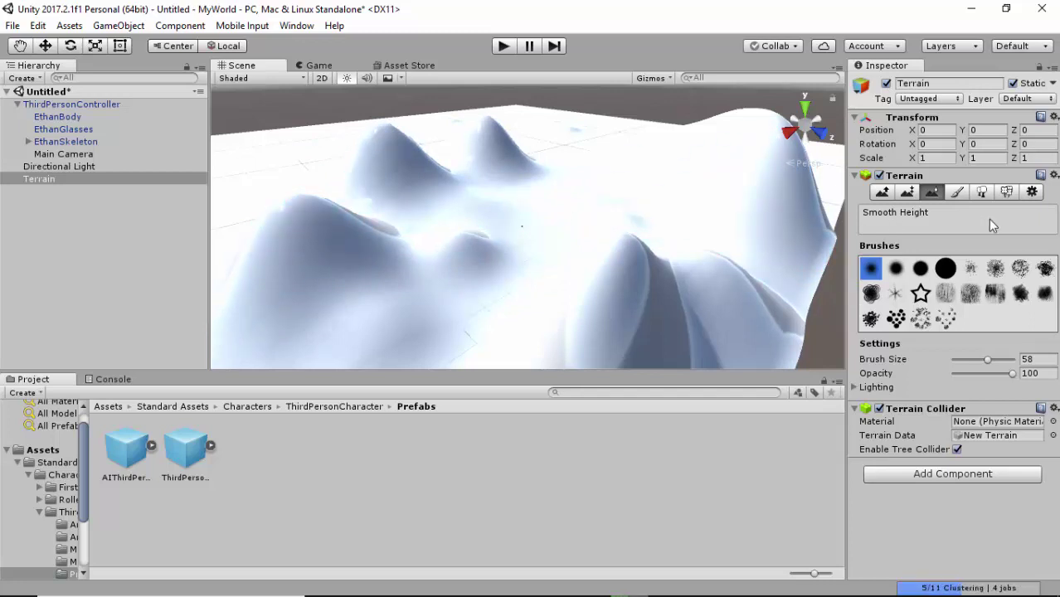
Build a tall flat-topped column on the largest hill using the Paint Height tool with height 120.
left_click(909, 193)
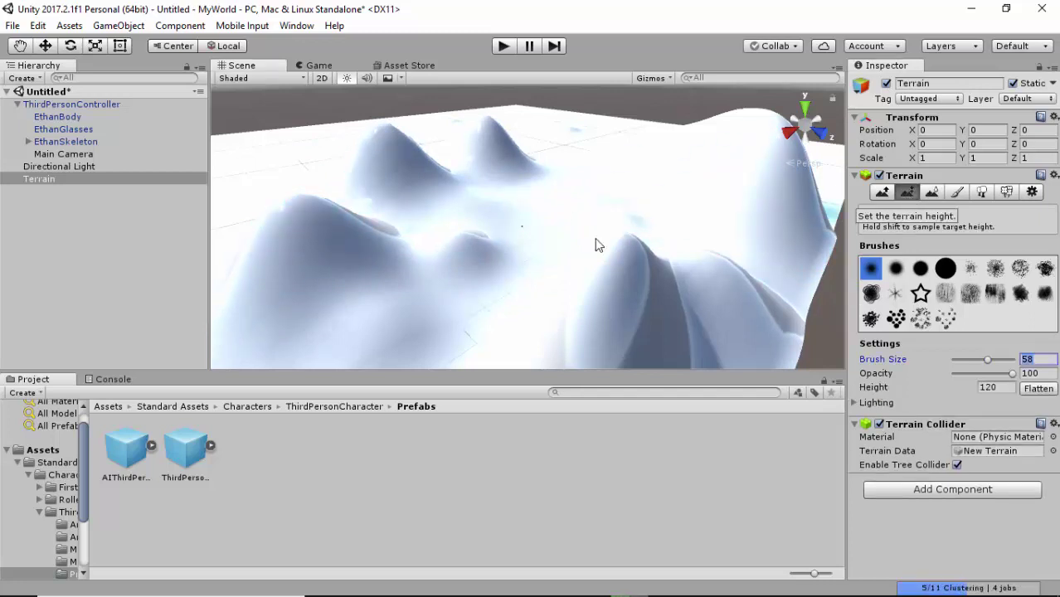
mouse_move(308, 230)
left_mouse_down()
mouse_move(290, 199)
mouse_move(302, 204)
left_mouse_up()
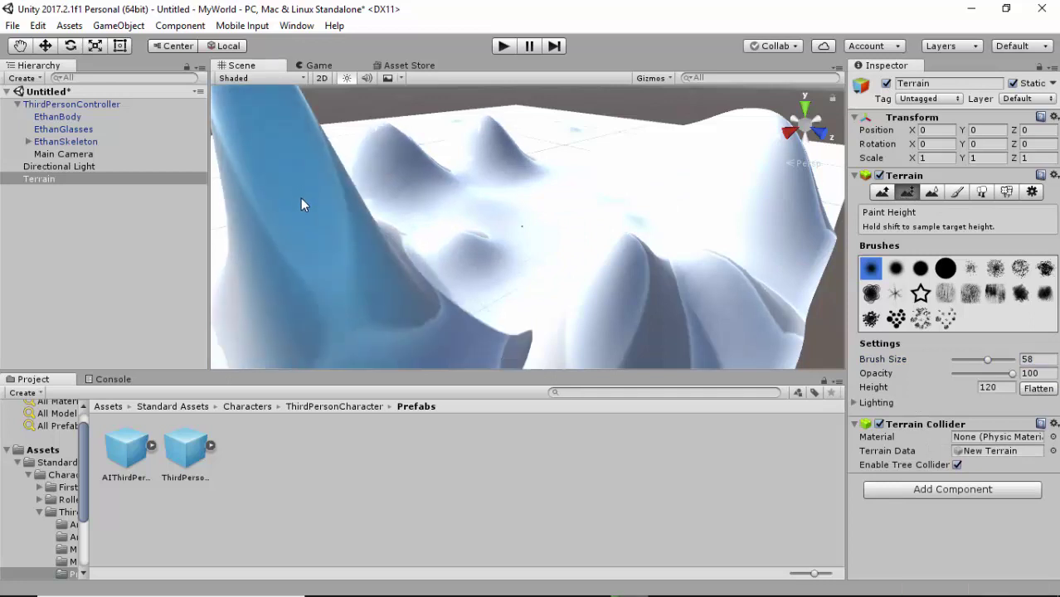
key("f")
mouse_move(426, 191)
left_mouse_down()
mouse_move(418, 144)
mouse_move(440, 203)
left_mouse_up()
scroll(438, 222, "down", 5)
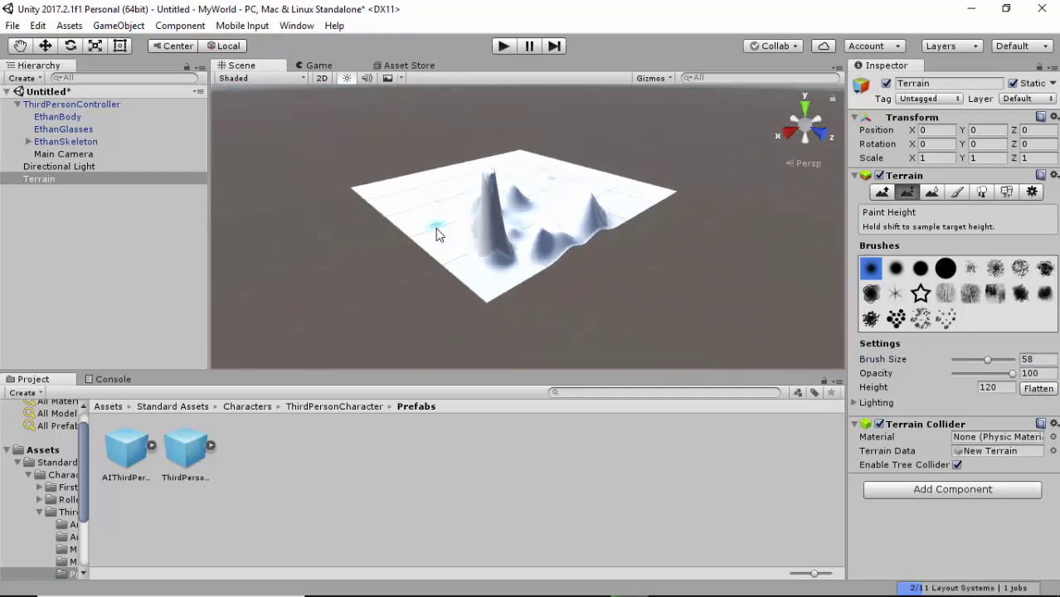
scroll(435, 228, "down", 2)
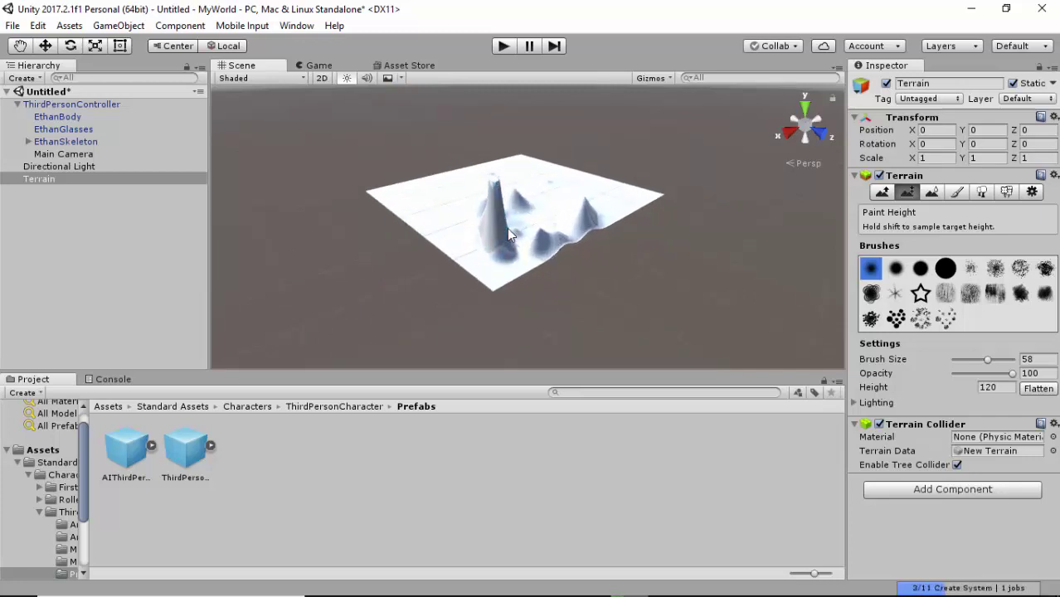
scroll(507, 228, "up", 3)
mouse_move(489, 212)
left_mouse_down()
mouse_move(460, 133)
mouse_move(469, 166)
mouse_move(483, 147)
mouse_move(462, 173)
left_mouse_up()
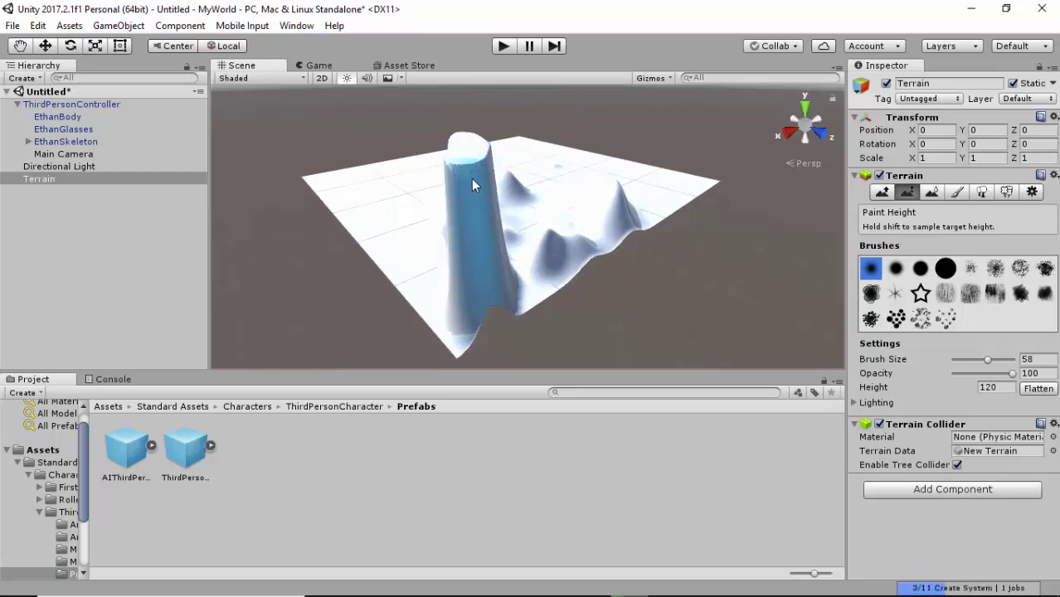
Lower the tall column and the surrounding hills with the Raise / Lower Terrain tool and smooth the column's jagged remains.
left_click(883, 192)
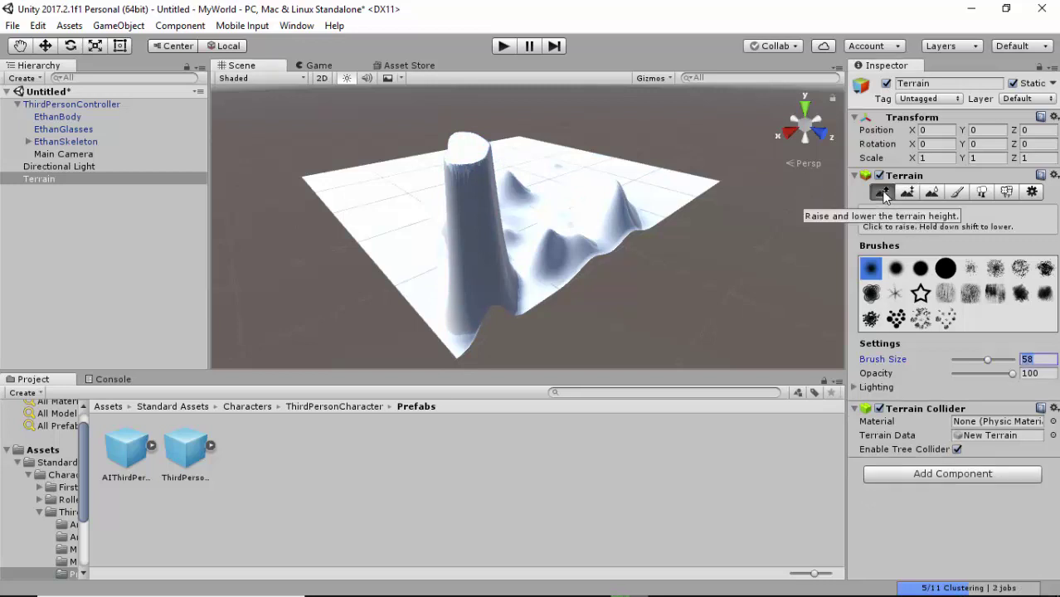
left_click(471, 164, "shift")
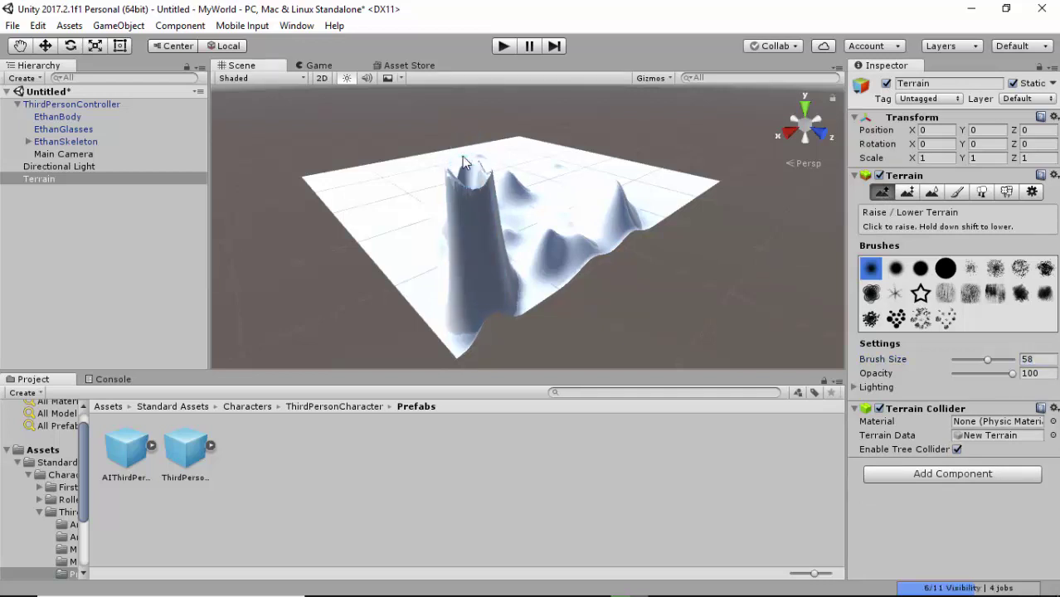
mouse_move(462, 156)
left_mouse_down("shift")
mouse_move(445, 184)
mouse_move(503, 192)
mouse_move(435, 224)
mouse_move(460, 236)
mouse_move(499, 232)
mouse_move(479, 247)
mouse_move(491, 275)
mouse_move(448, 215)
left_mouse_up("shift")
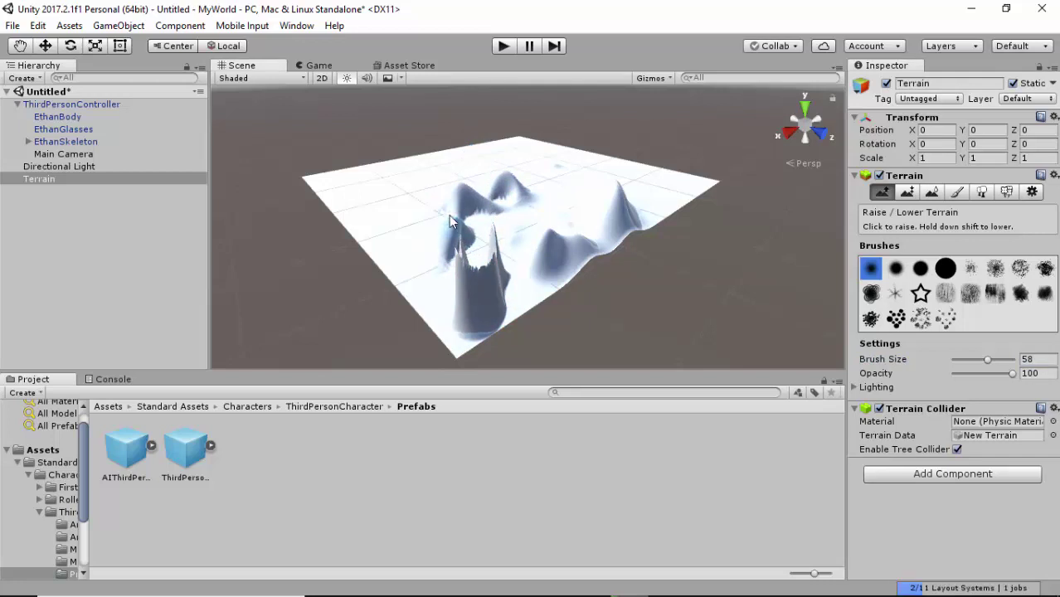
left_click_drag(510, 184, 498, 199, "shift")
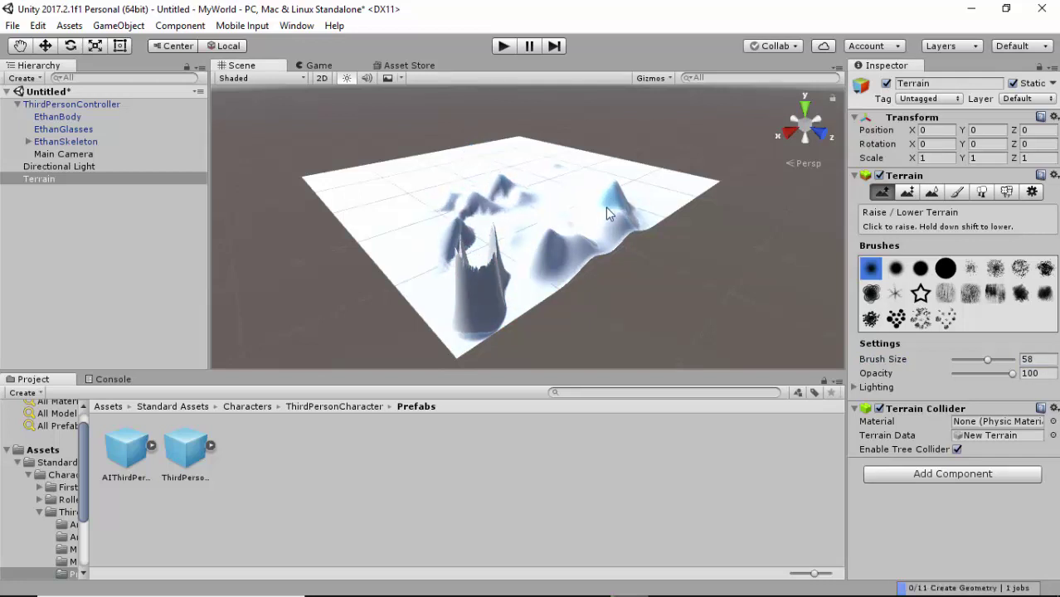
left_click_drag(610, 205, 594, 191, "shift")
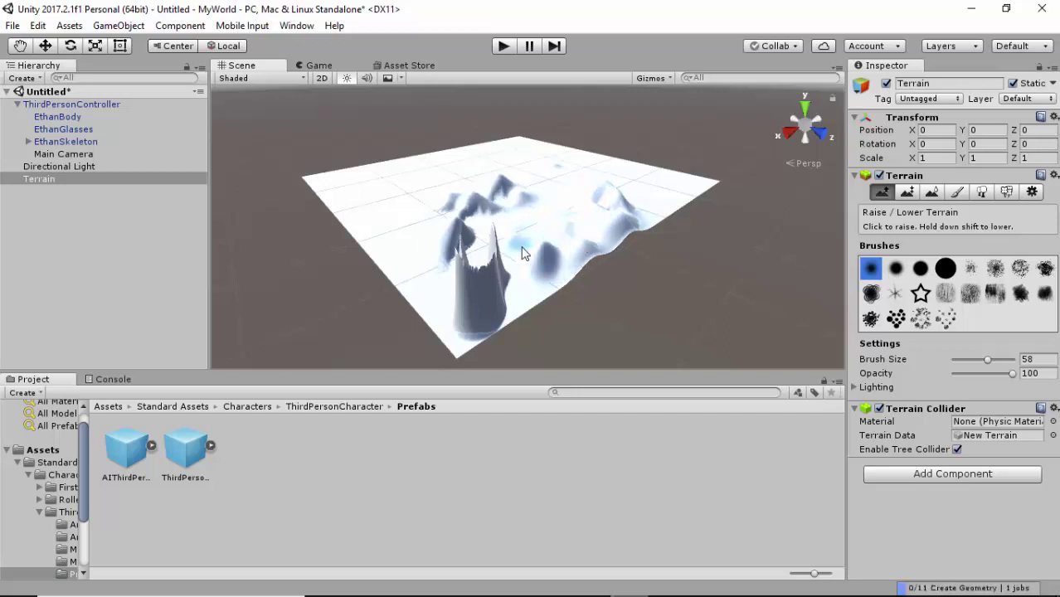
left_click_drag(488, 232, 497, 242, "shift")
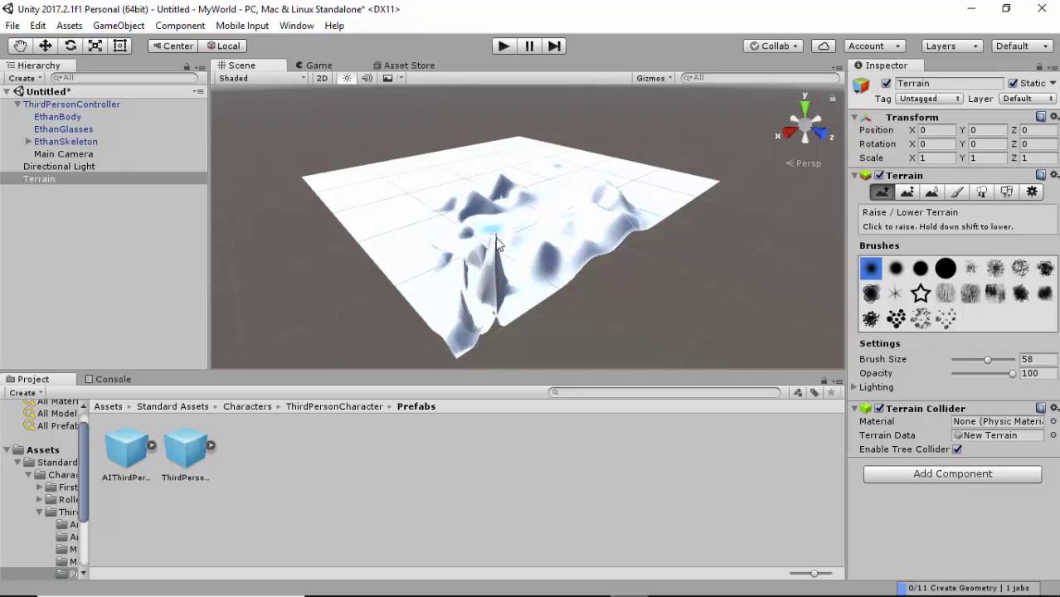
left_click(931, 192)
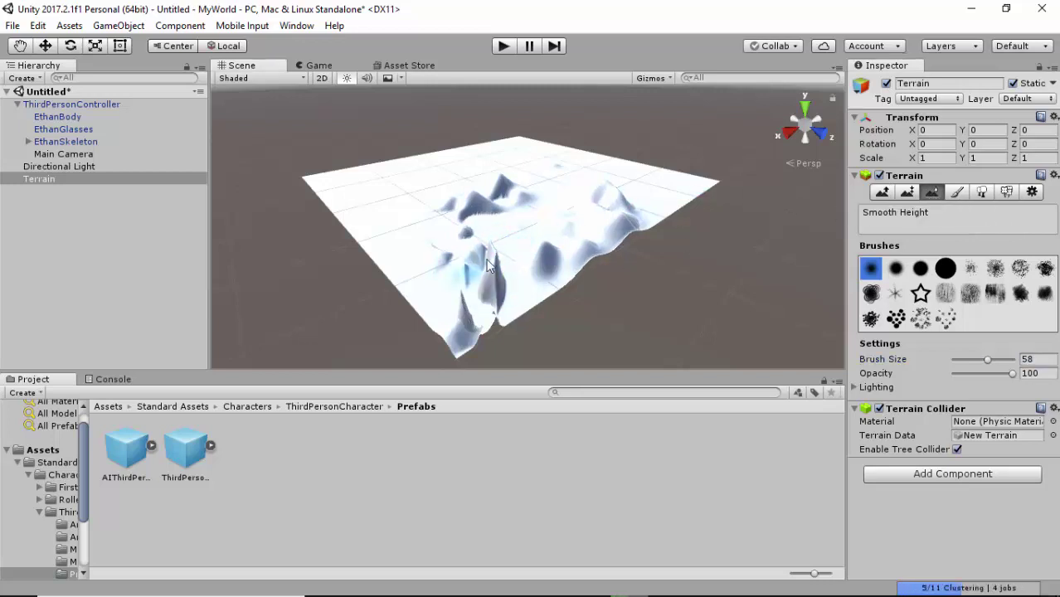
mouse_move(488, 265)
left_mouse_down()
mouse_move(464, 313)
mouse_move(484, 296)
mouse_move(452, 321)
mouse_move(478, 275)
left_mouse_up()
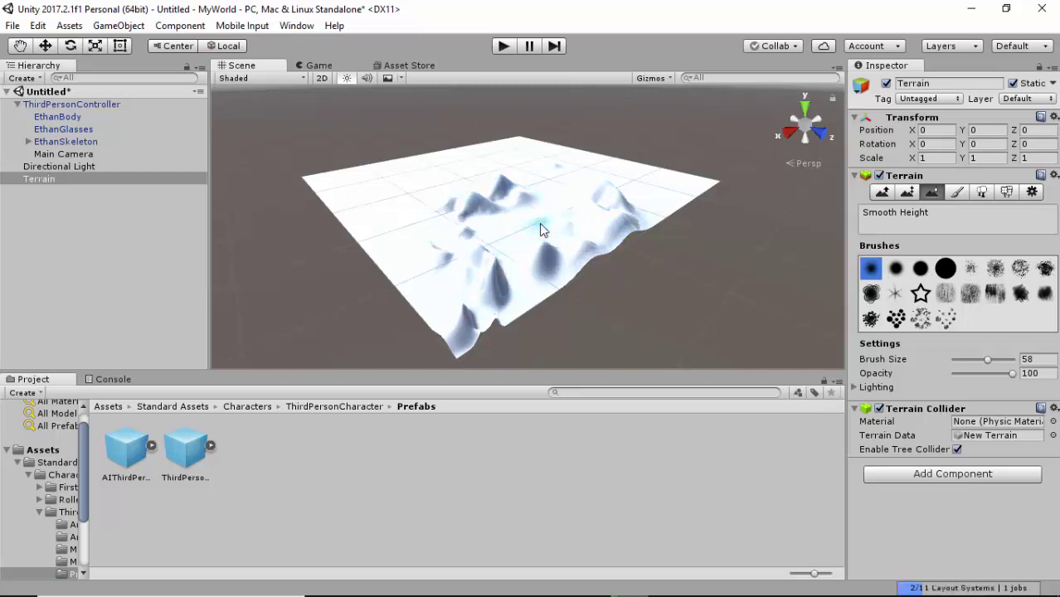
Raise two new hills in the middle of the hilly area with brush size 58 and smooth their slopes.
scroll(515, 248, "up", 5)
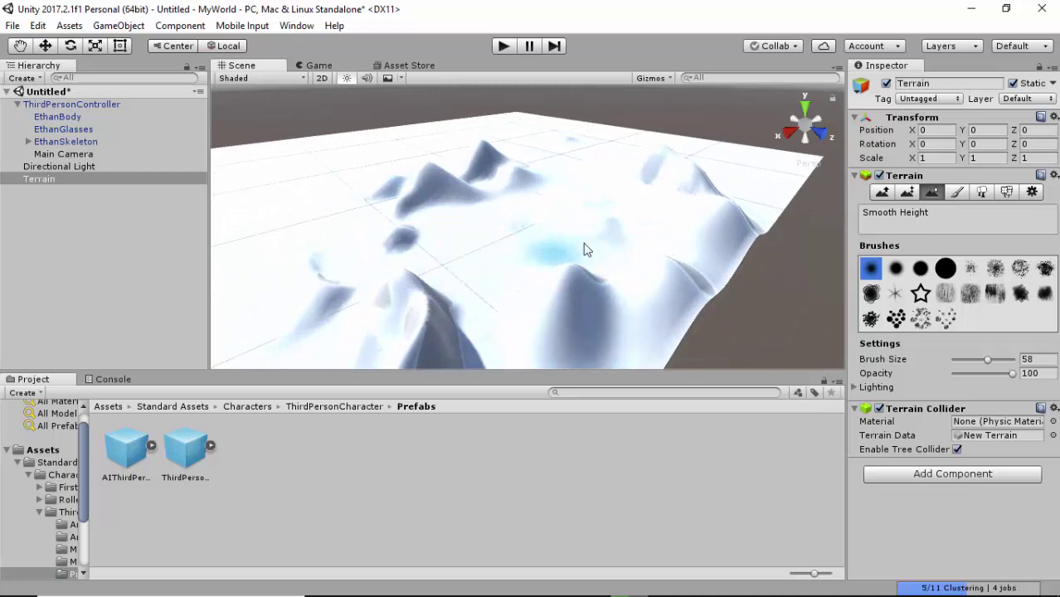
left_click(882, 193)
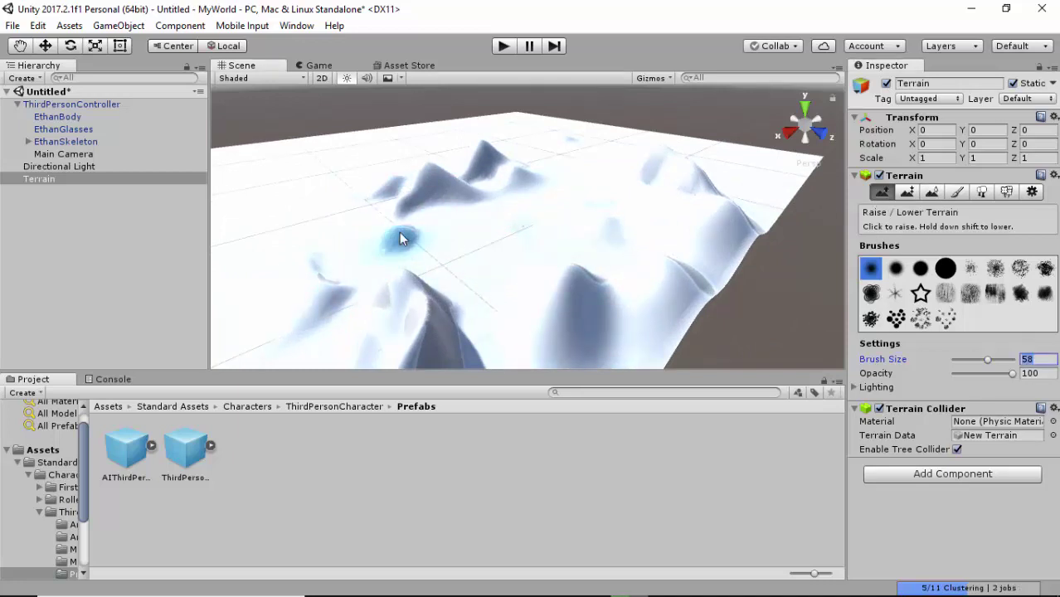
mouse_move(399, 234)
left_mouse_down()
mouse_move(475, 226)
mouse_move(495, 278)
left_mouse_up()
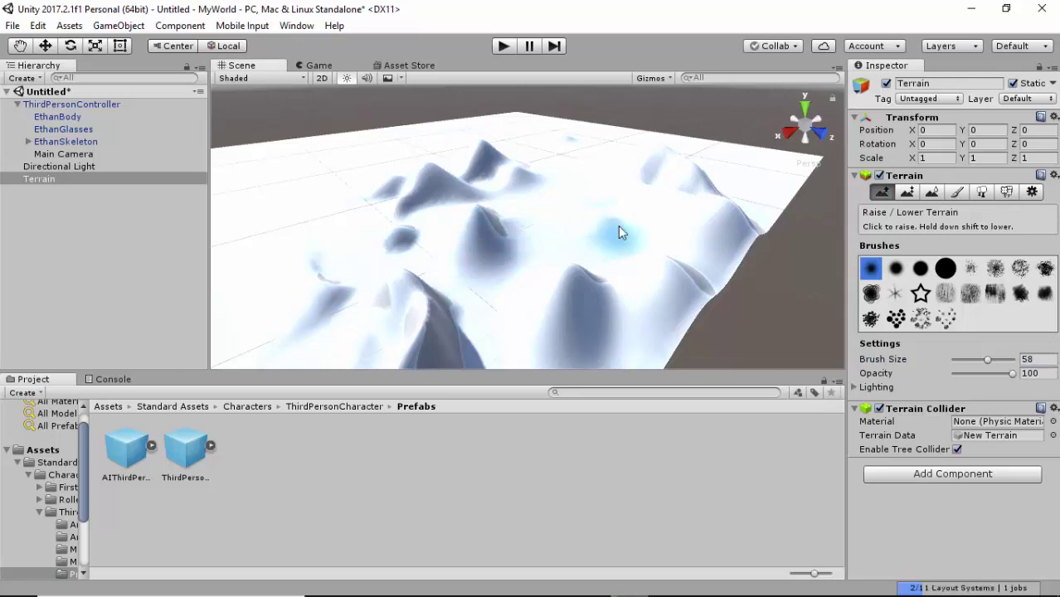
mouse_move(619, 228)
left_mouse_down()
mouse_move(572, 218)
mouse_move(554, 307)
left_mouse_up()
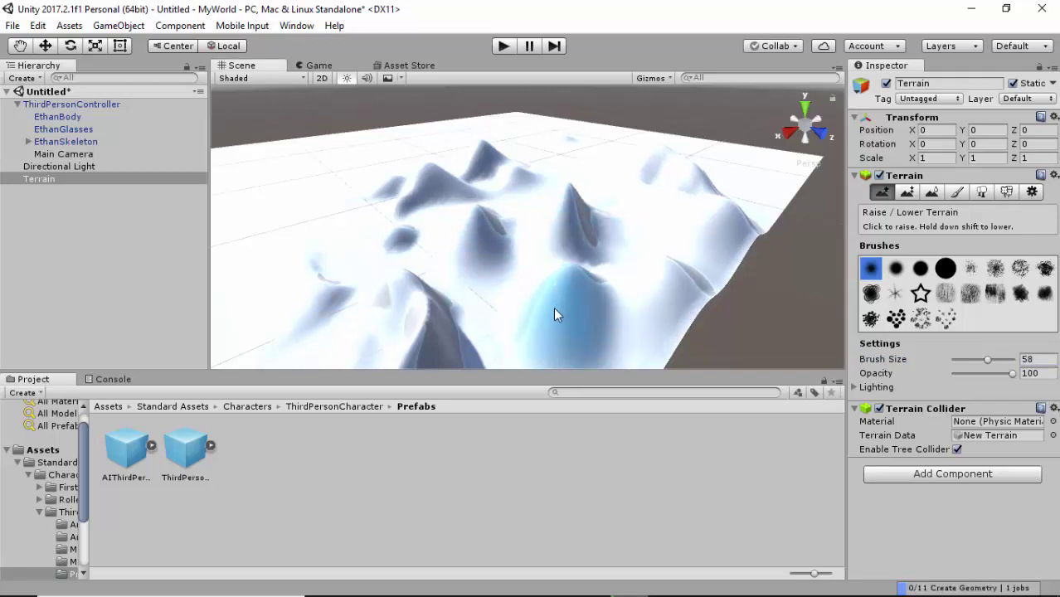
left_click(932, 192)
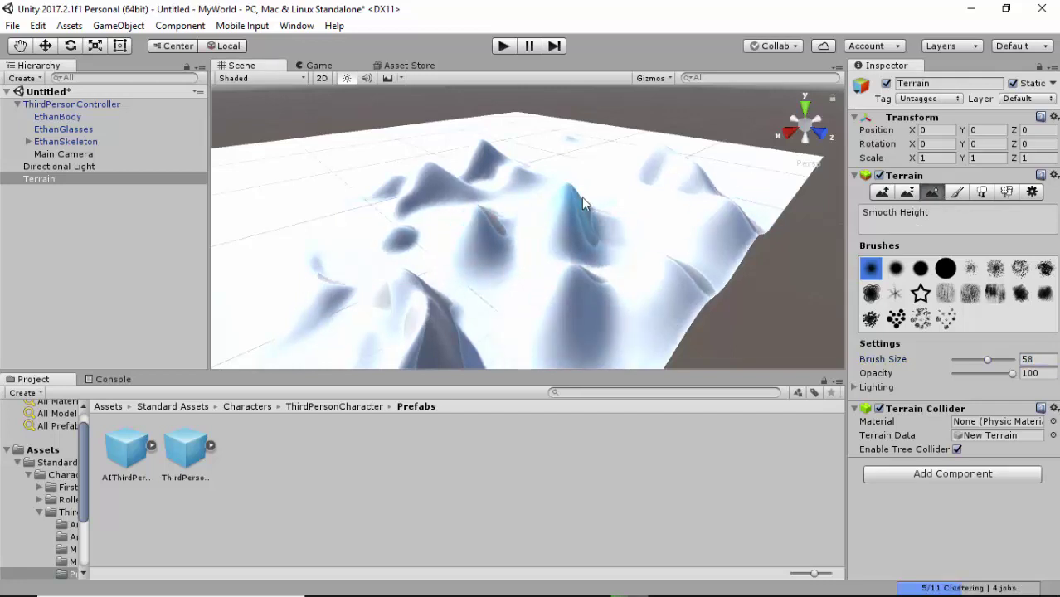
left_click(908, 192)
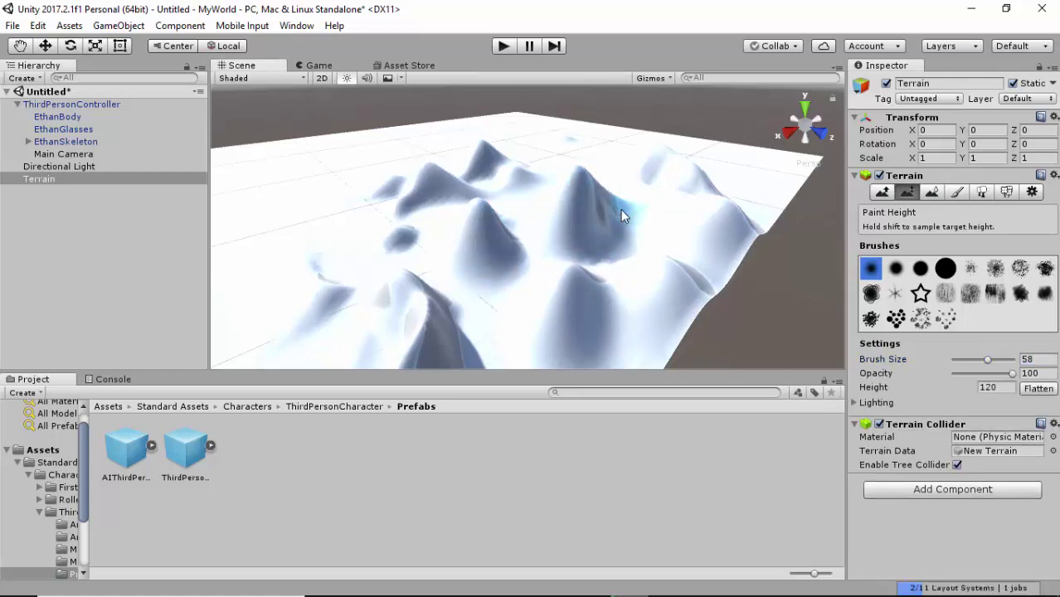
key("Tab")
left_click(934, 192)
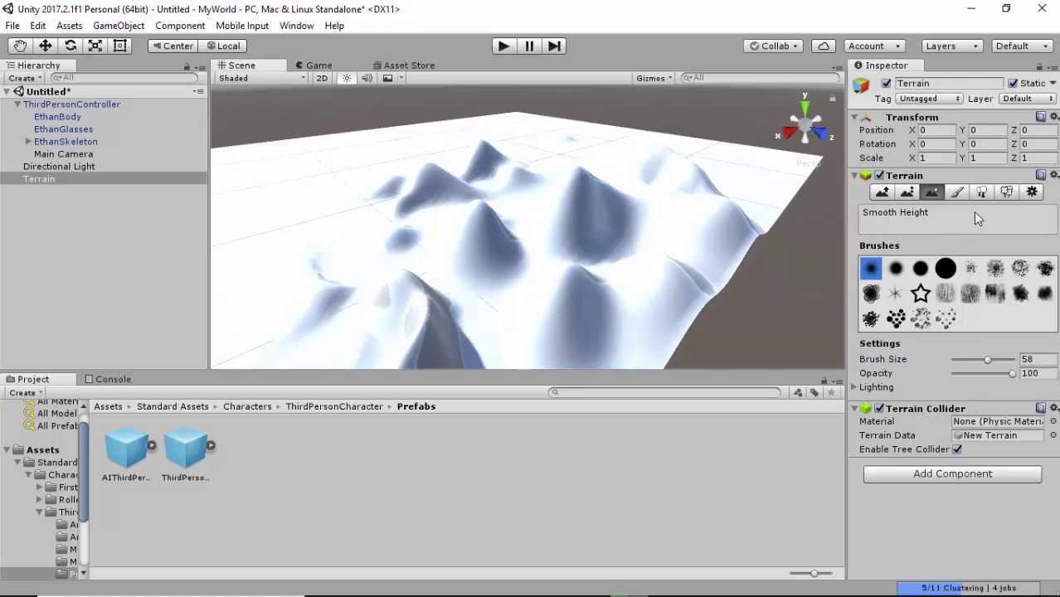
Lower the smaller of the two middle hills with the Raise / Lower Terrain tool and smooth the ground beside it.
left_click(882, 192)
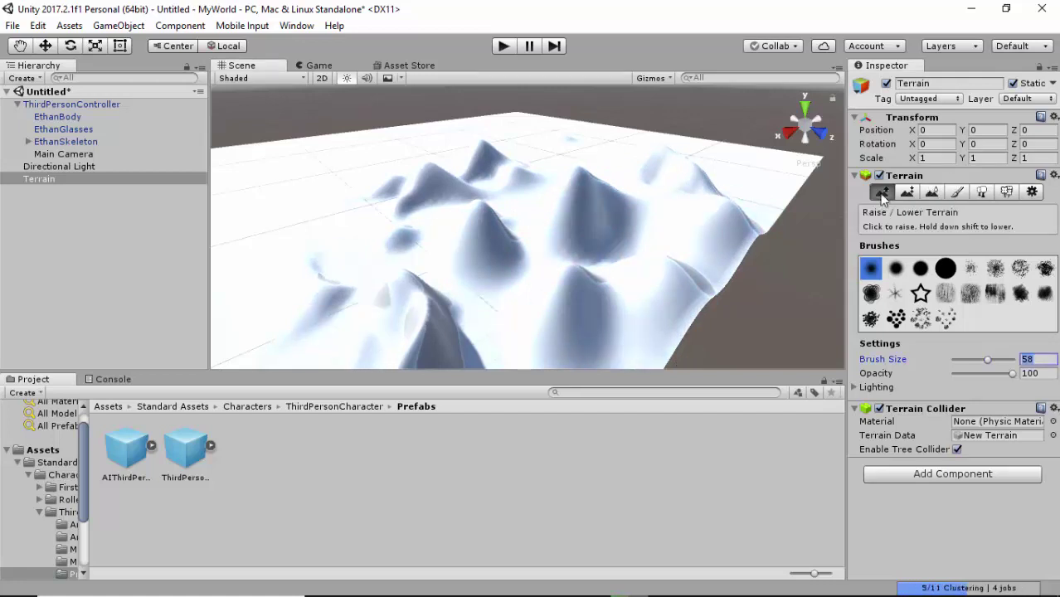
left_click(470, 226)
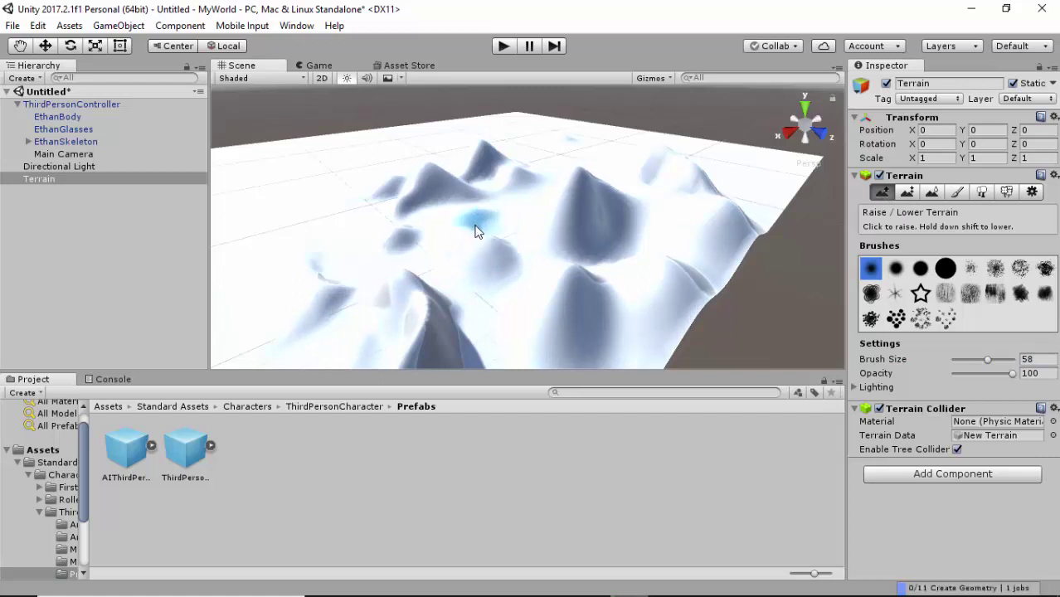
left_click(586, 276)
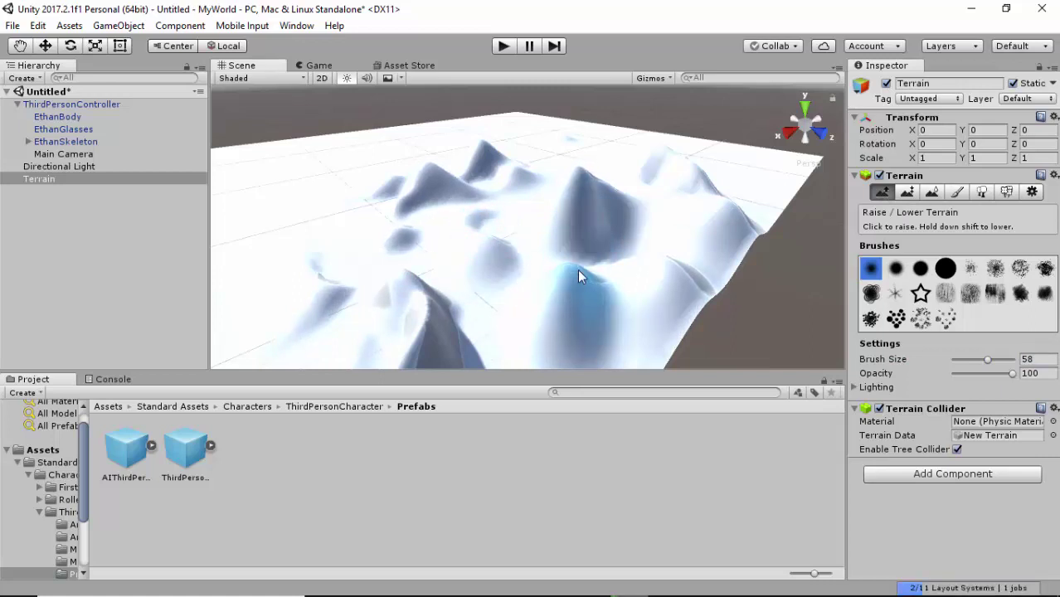
left_click(932, 192)
left_click_drag(497, 228, 552, 236)
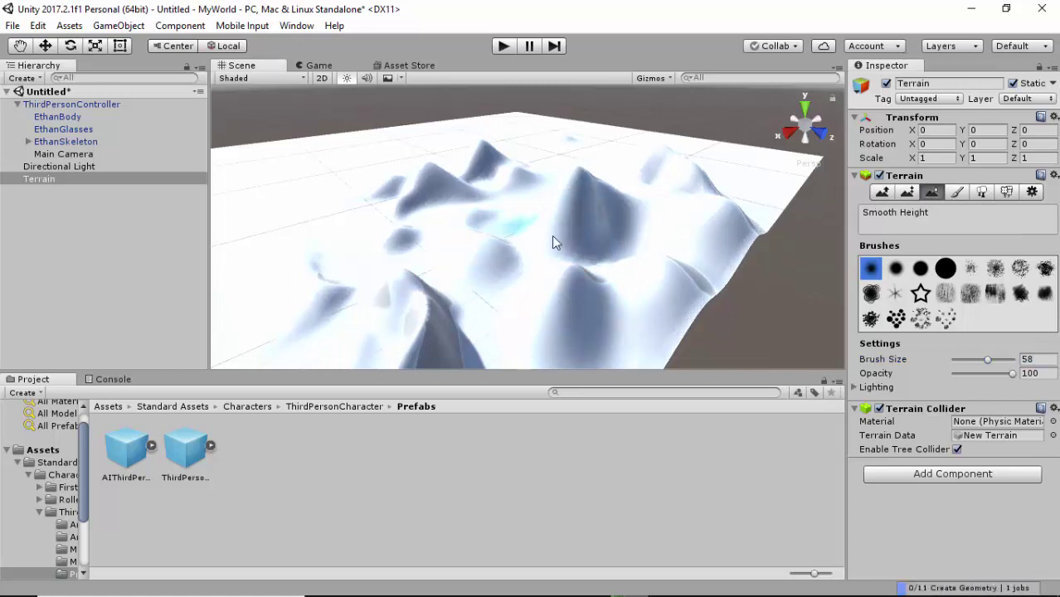
Locate the third-person character among the hills by selecting ThirdPersonController with the Move tool.
left_click(57, 144)
left_click(64, 105)
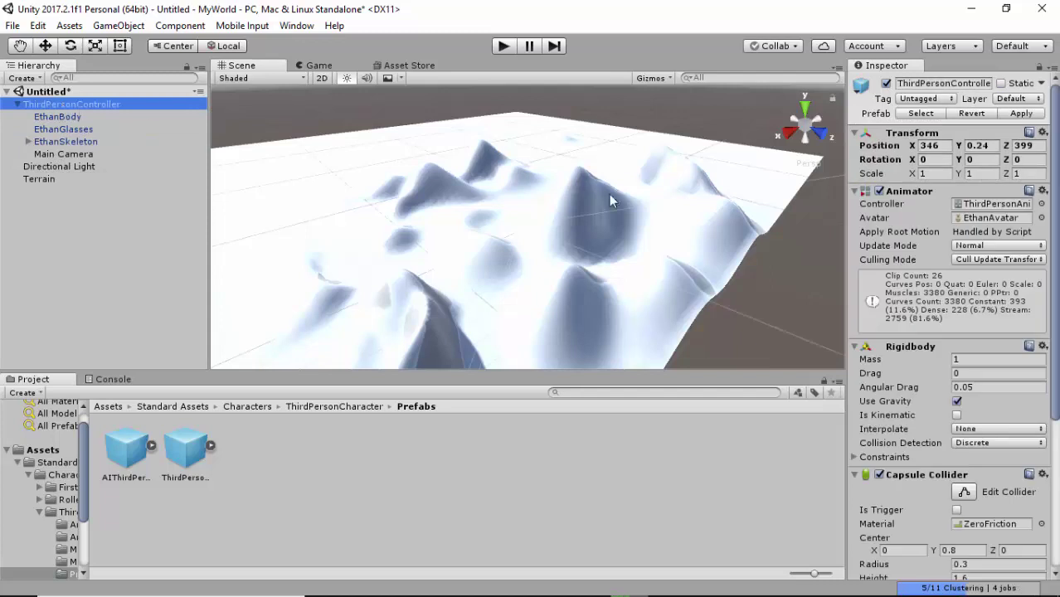
left_click(45, 45)
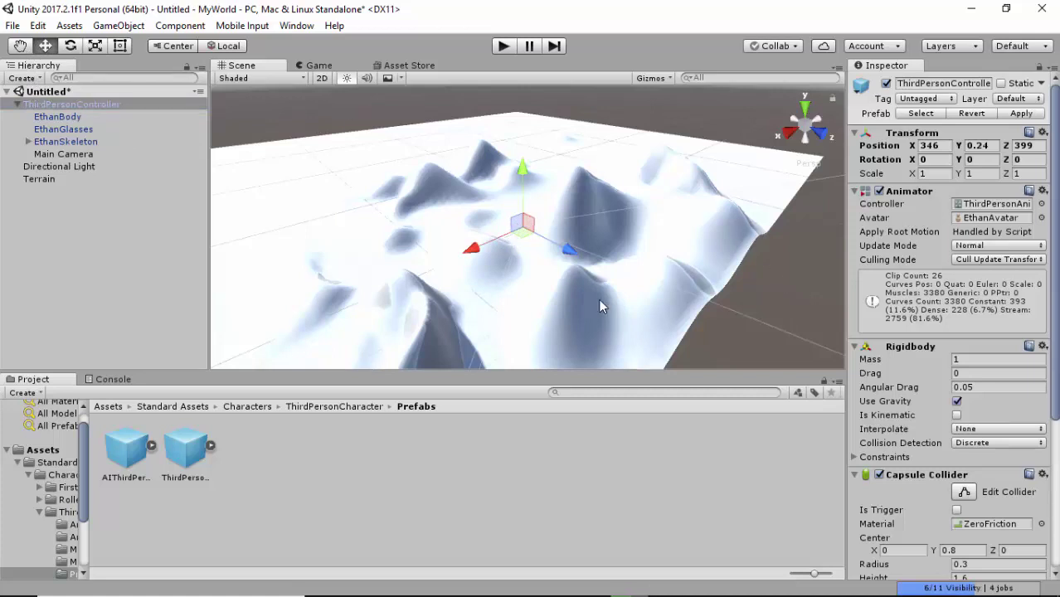
Add GrassRockyAlbedo as the terrain's first paint texture so it covers the whole terrain.
left_click(39, 179)
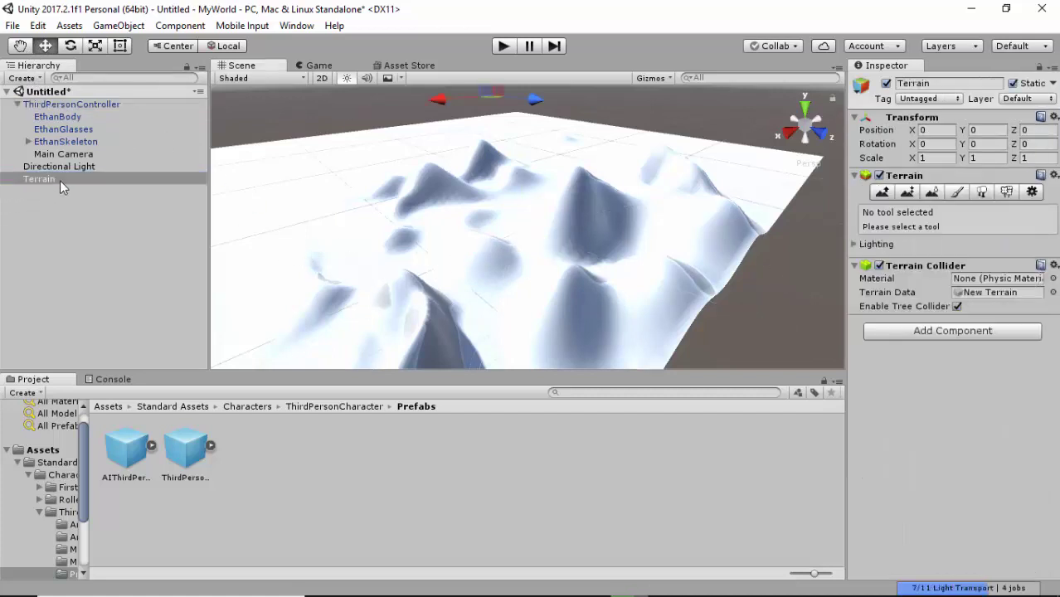
left_click(957, 195)
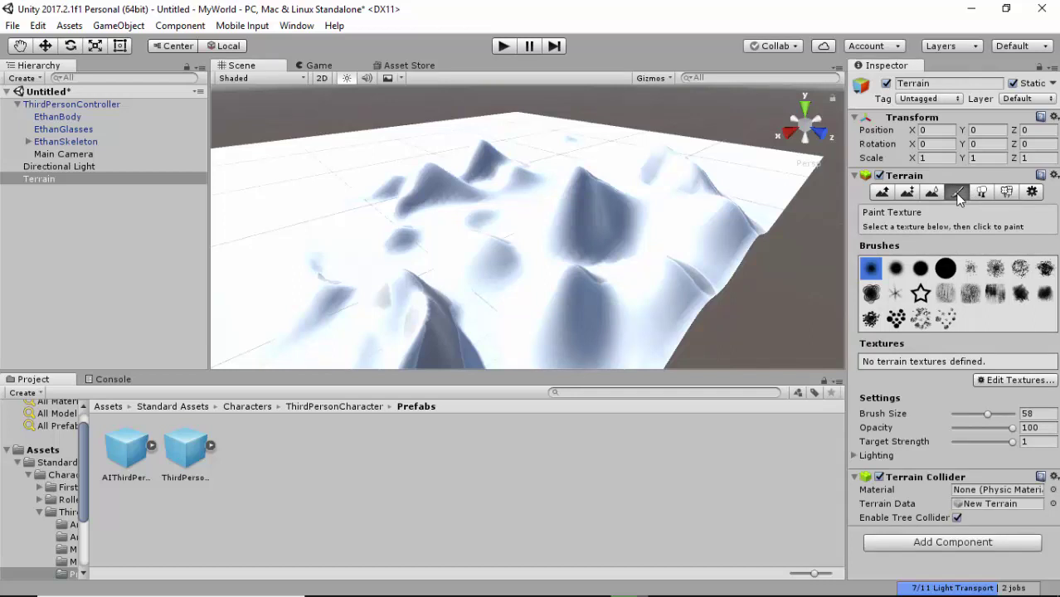
left_click(1013, 380)
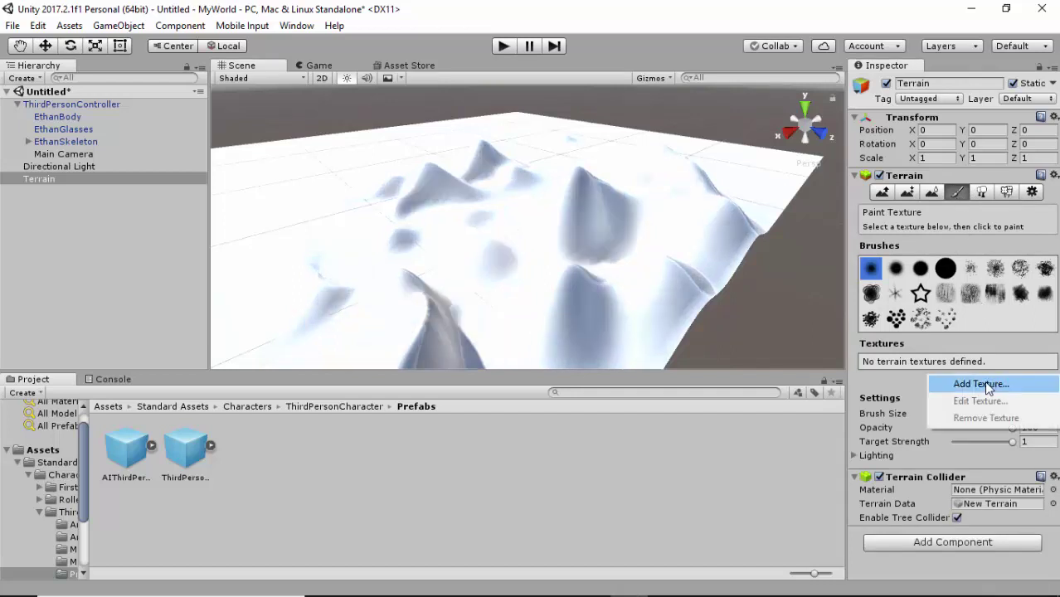
left_click(984, 381)
left_click(90, 108)
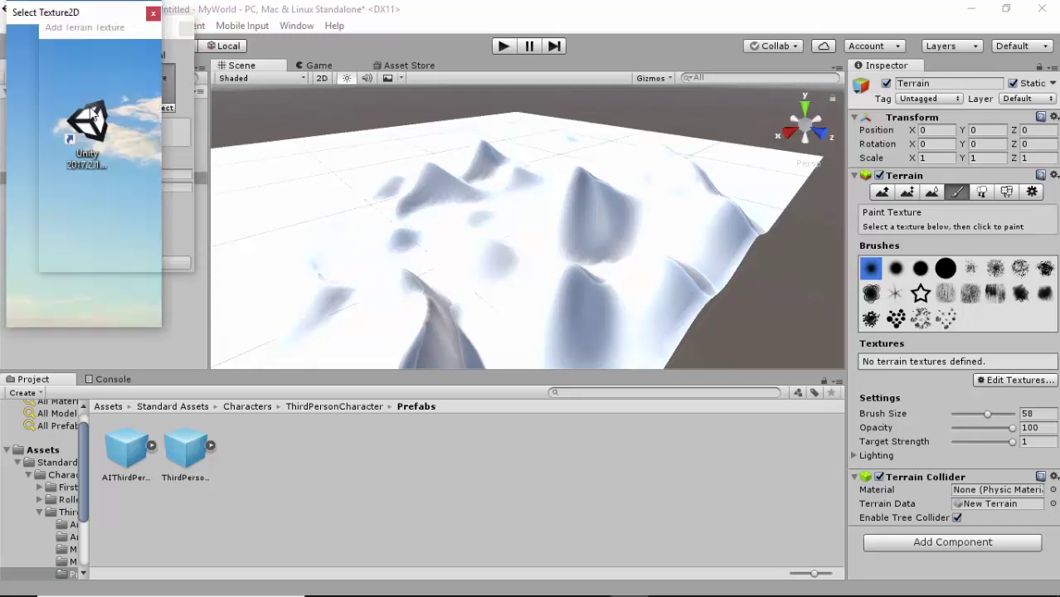
left_click_drag(153, 72, 163, 153)
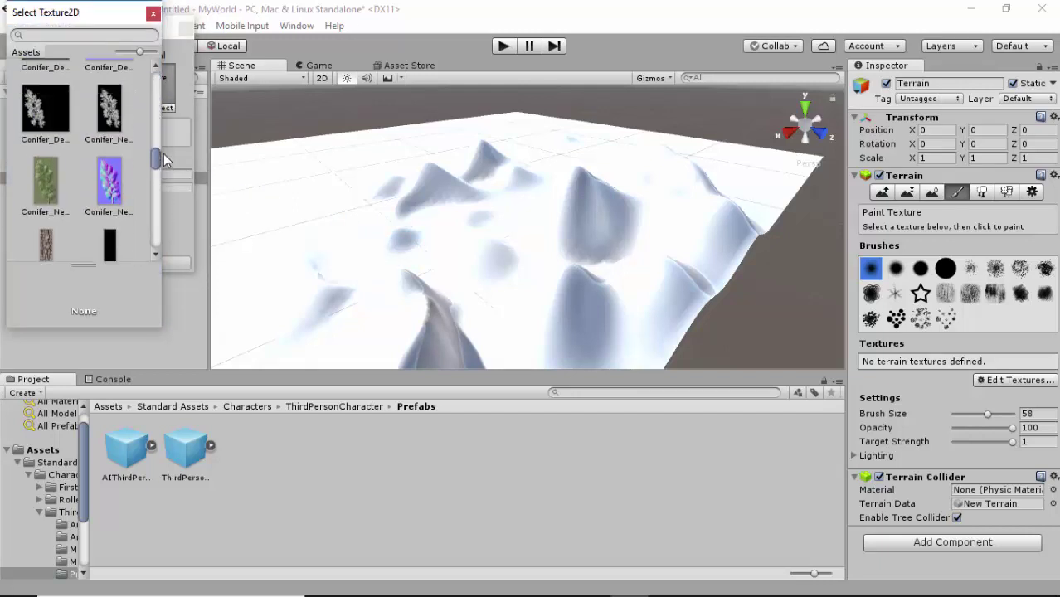
scroll(74, 186, "down", 4)
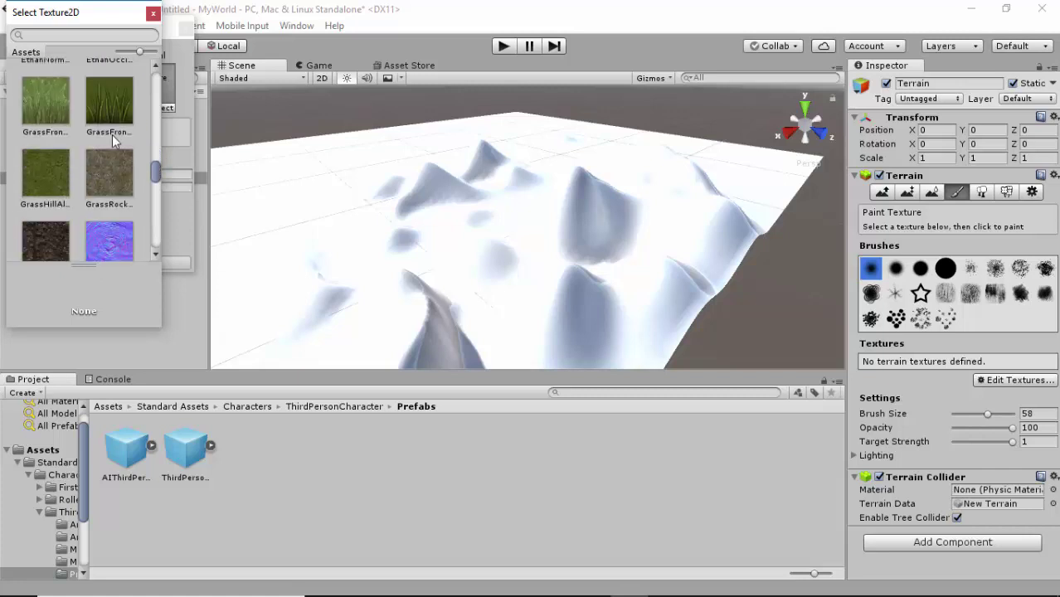
left_click(122, 180)
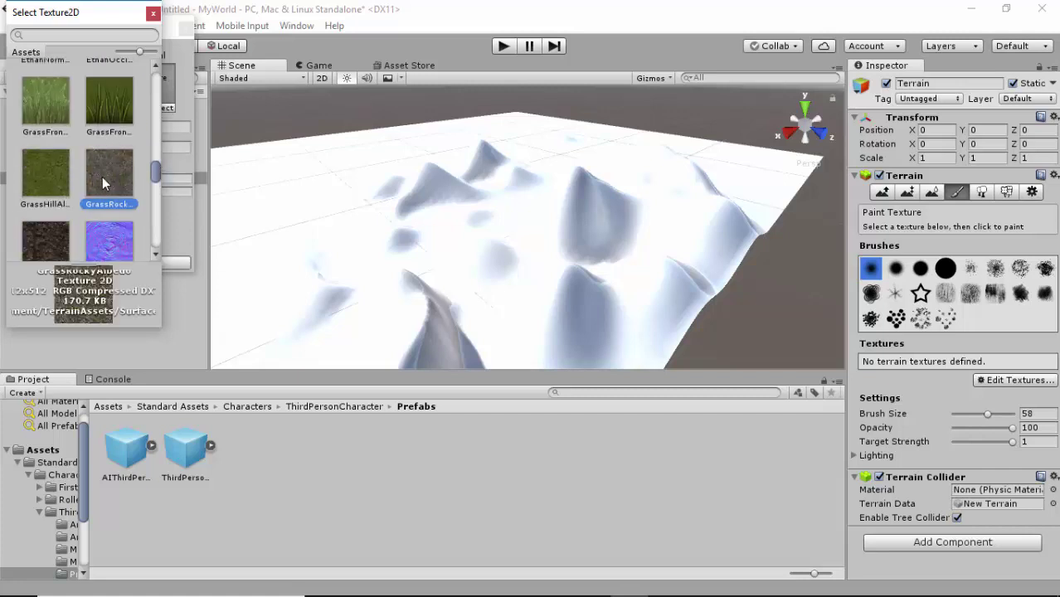
double_click(112, 171)
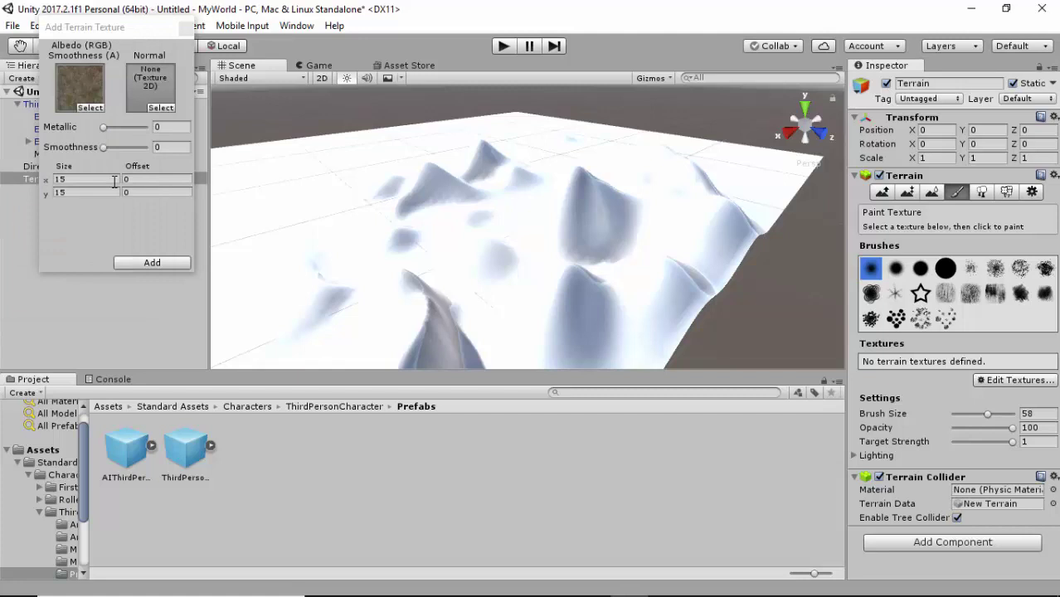
left_click(161, 263)
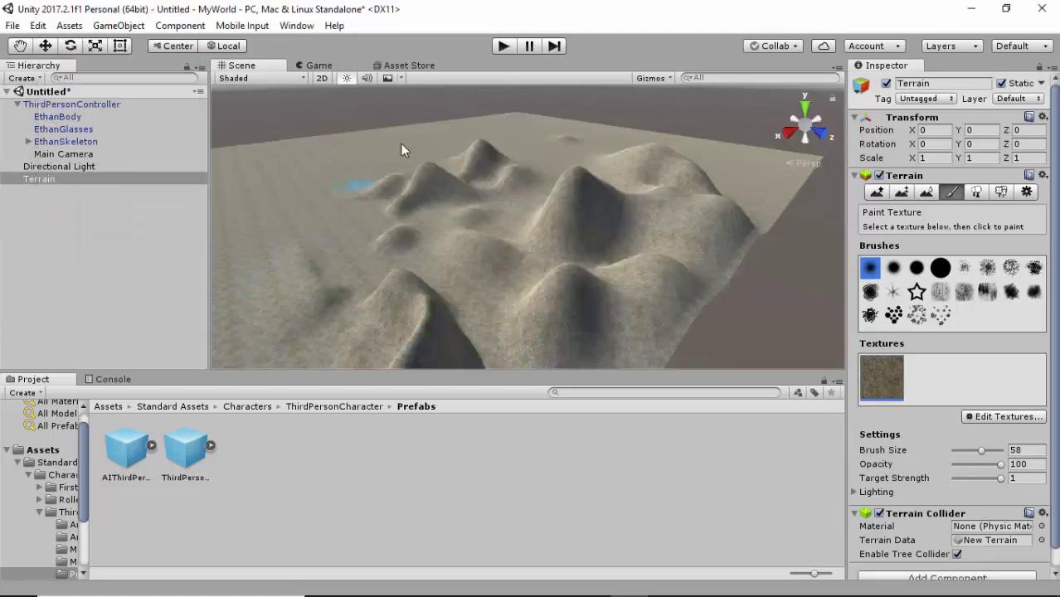
Play-test the scene by running the character over the textured hills, and stop the test.
left_click(502, 46)
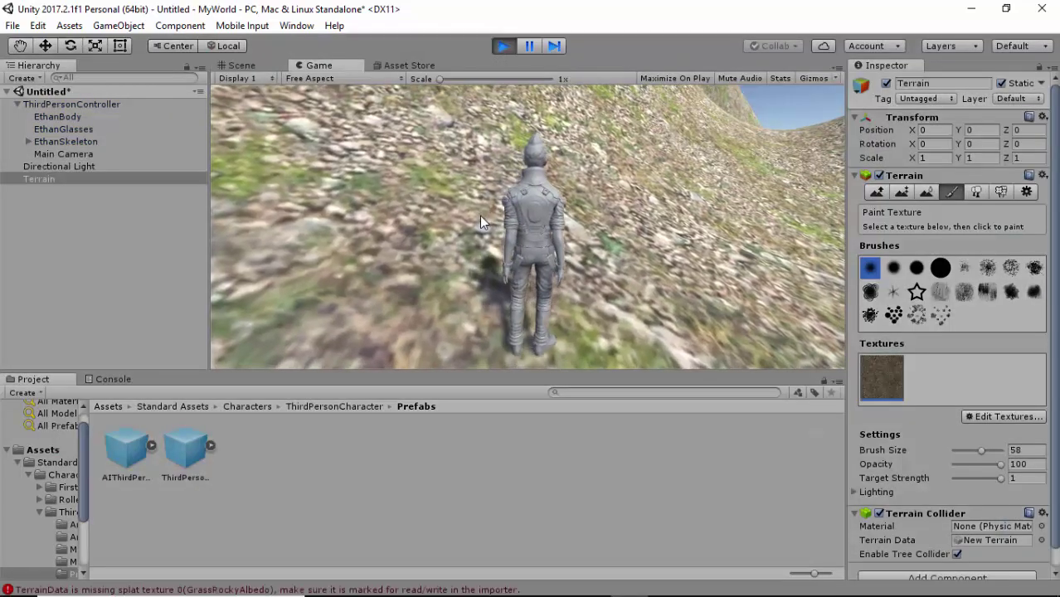
key("w")
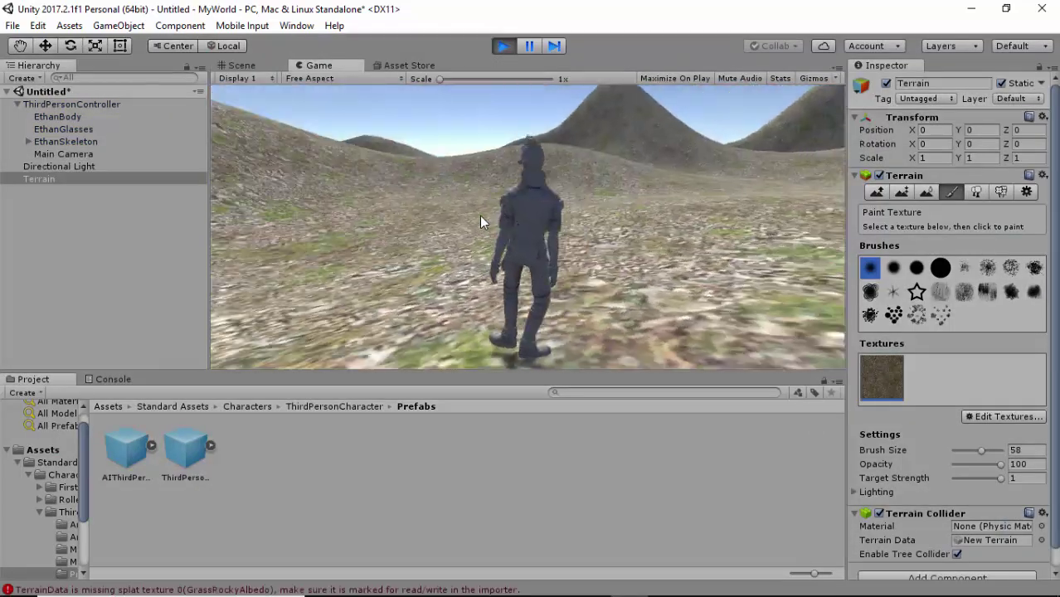
key("w")
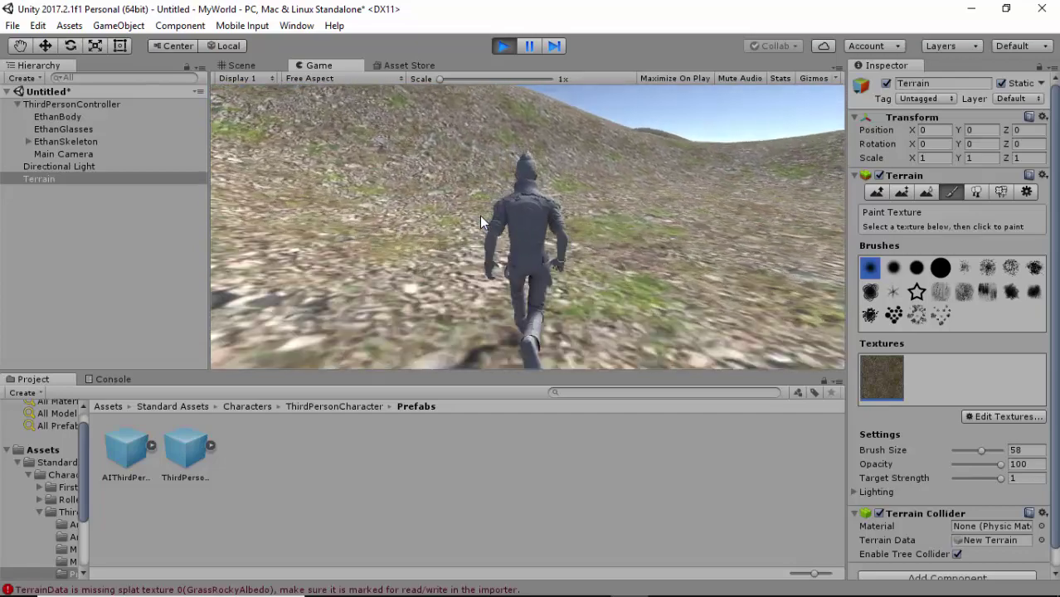
key("w")
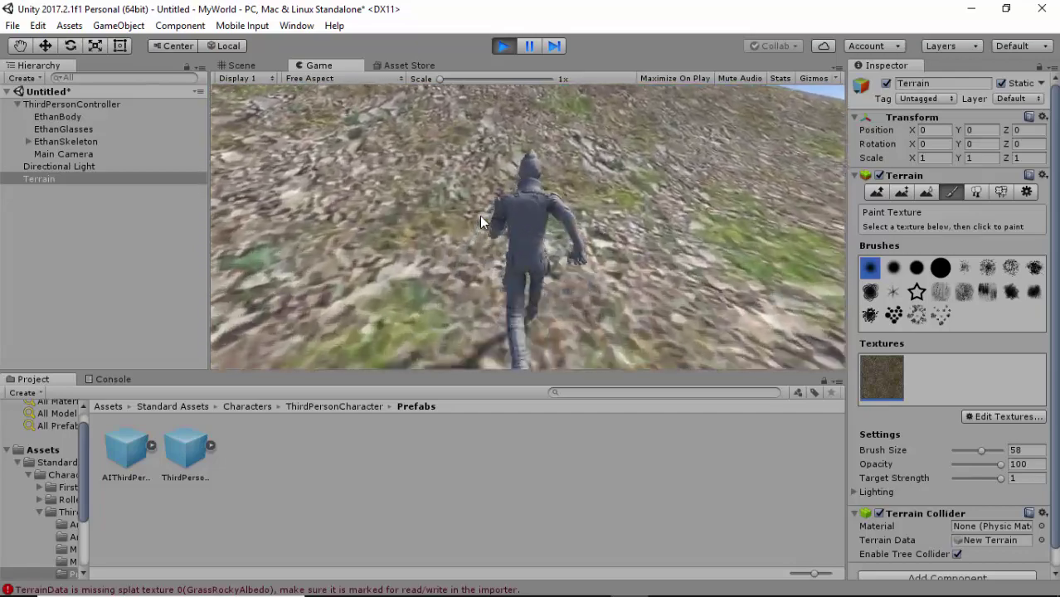
key("w")
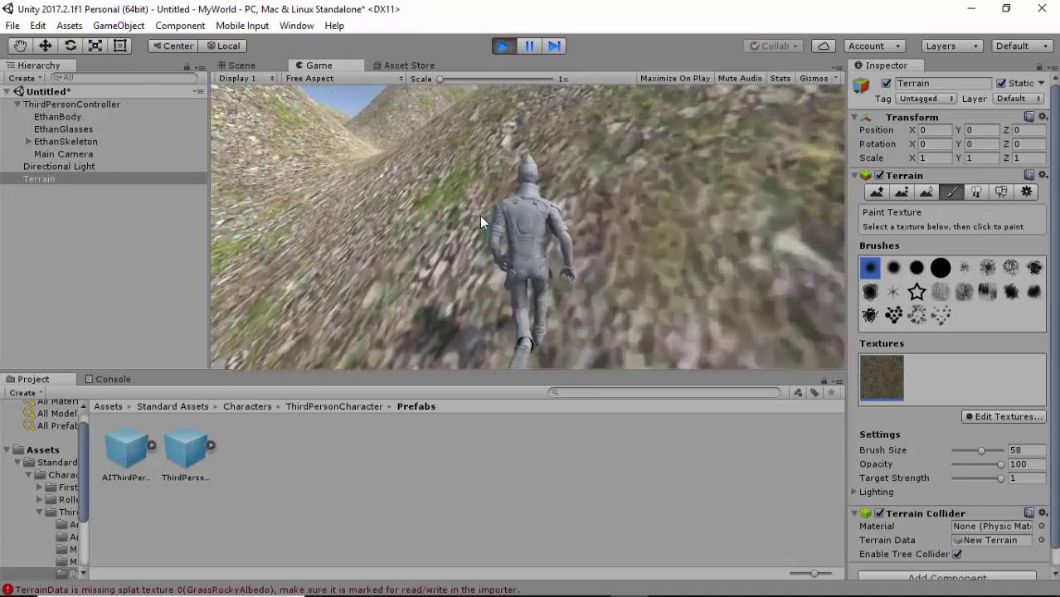
key("w")
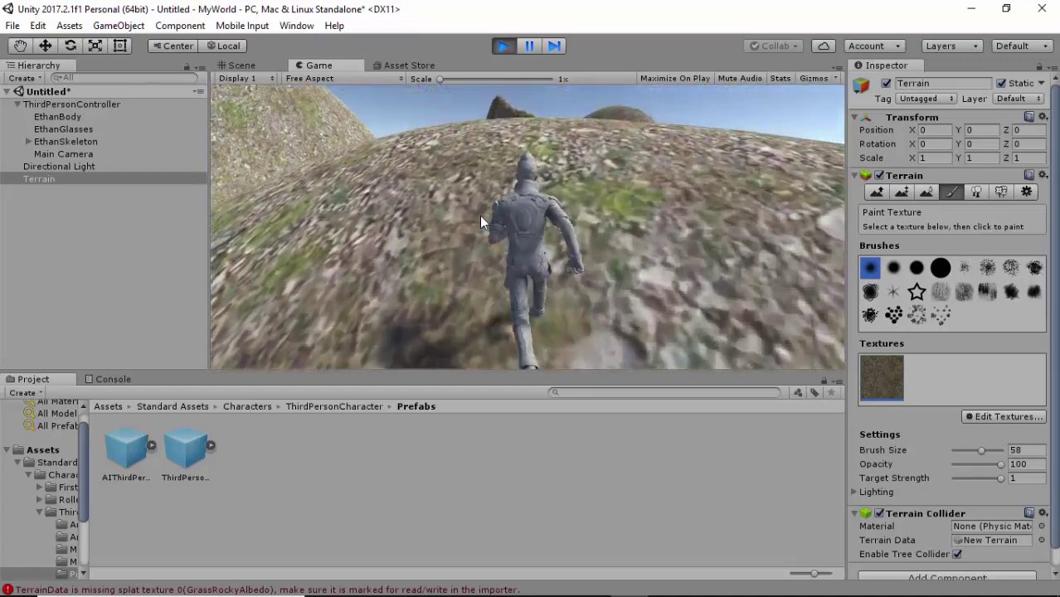
key("w")
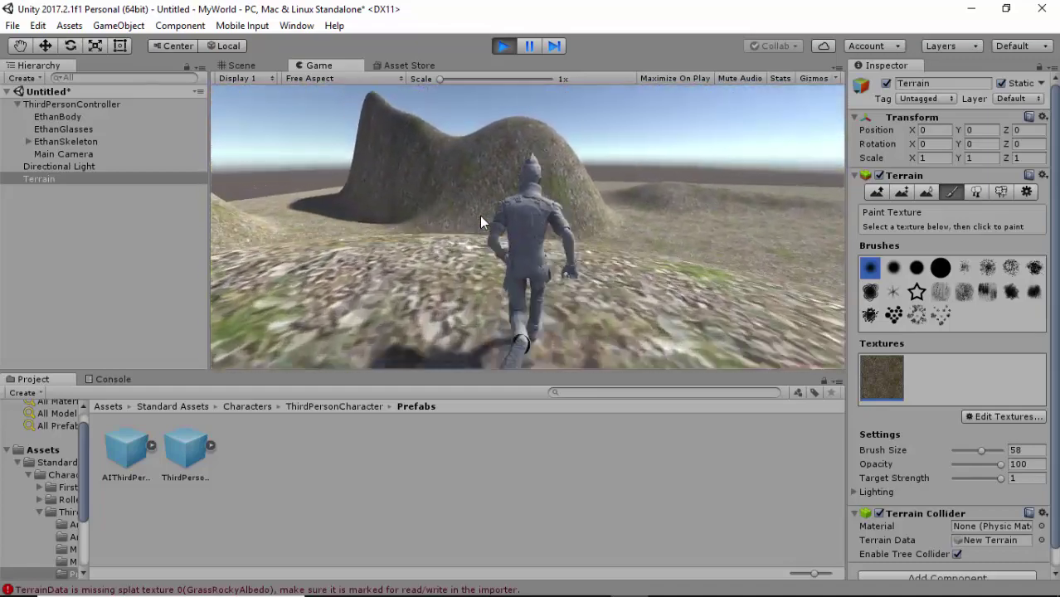
key("w")
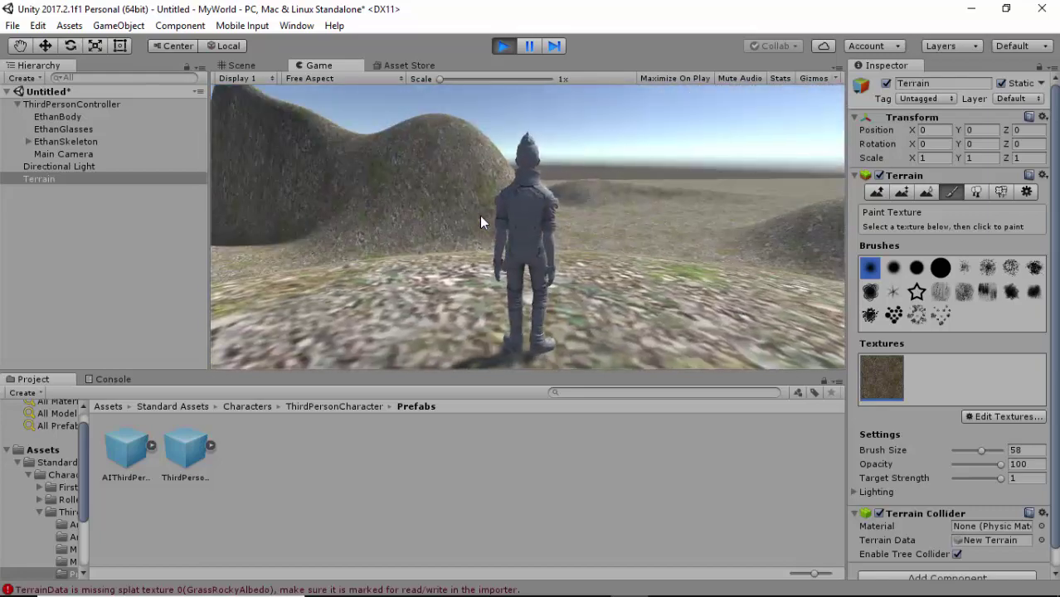
key("w")
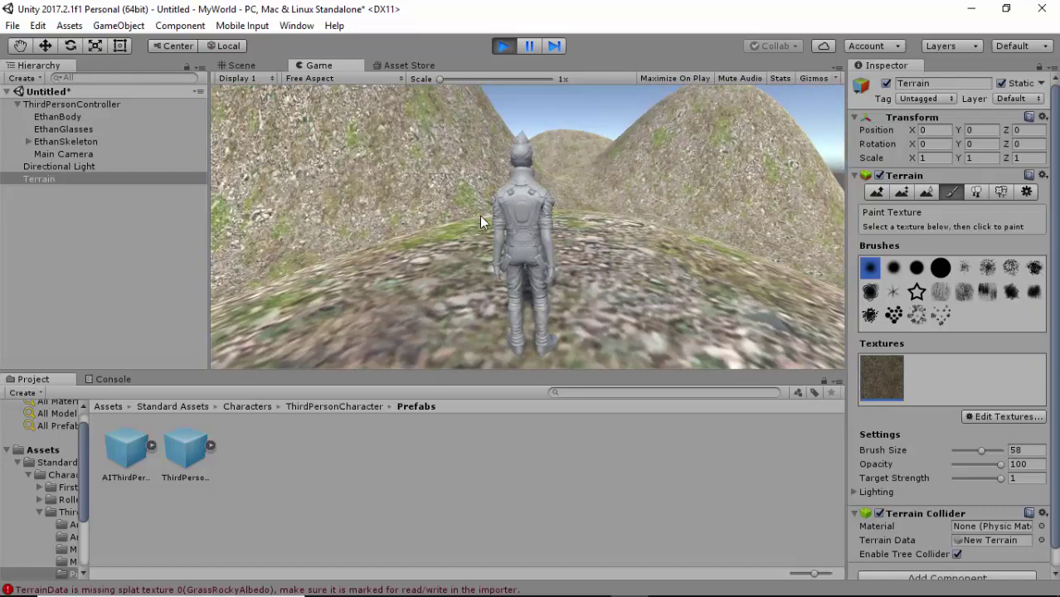
left_click(503, 46)
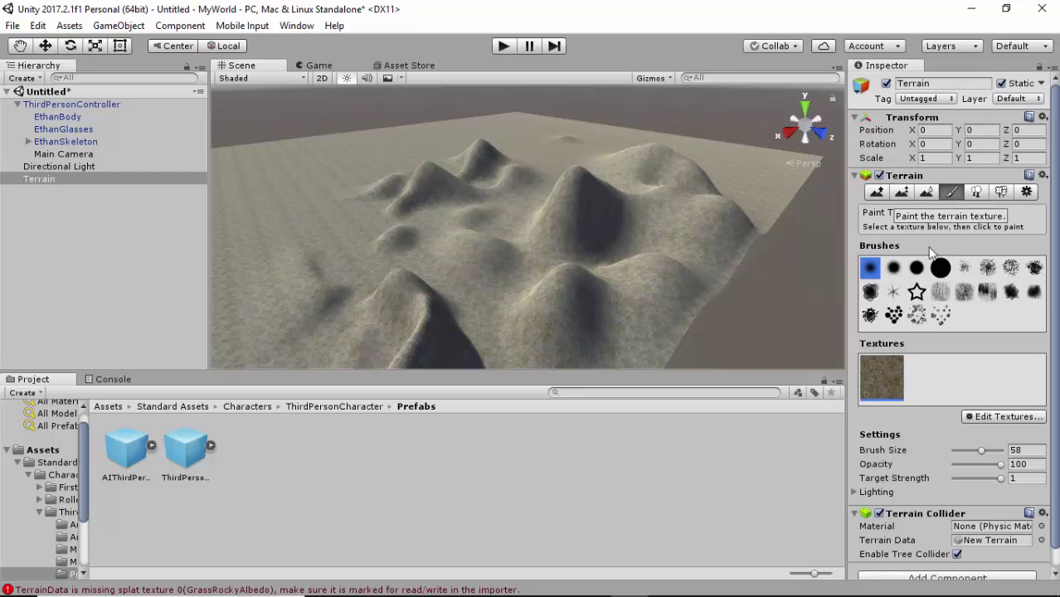
Add GrassHillAlbedo as the terrain's second paint texture.
left_click(985, 421)
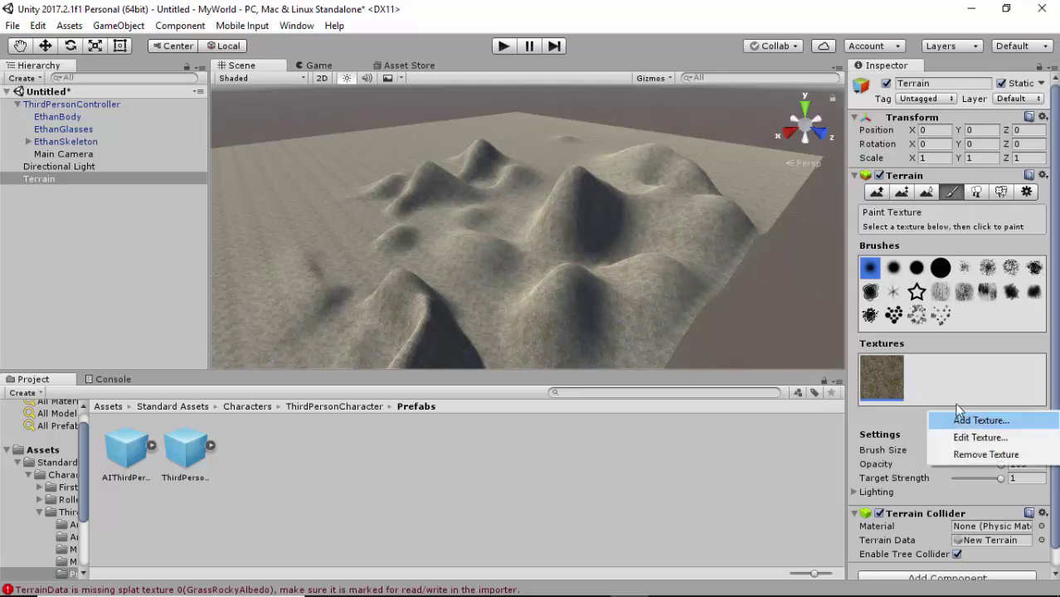
left_click(956, 417)
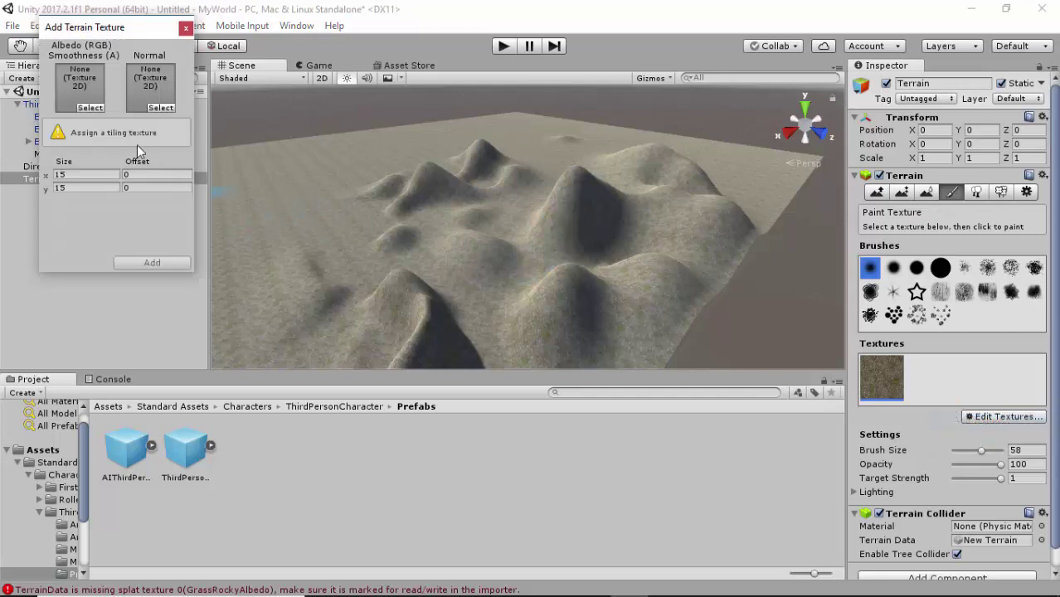
left_click(86, 108)
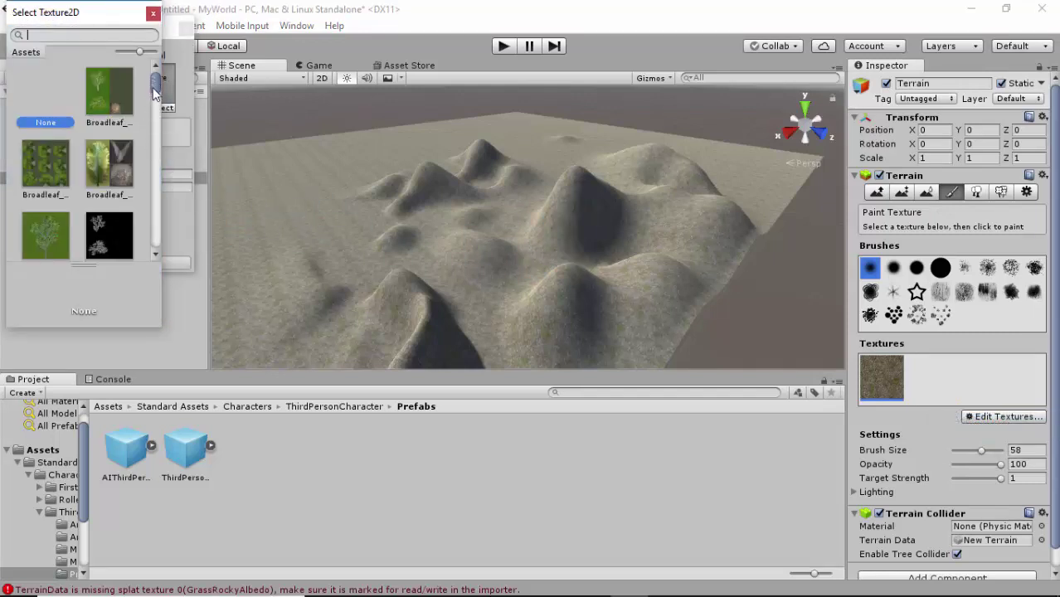
left_click_drag(154, 92, 167, 152)
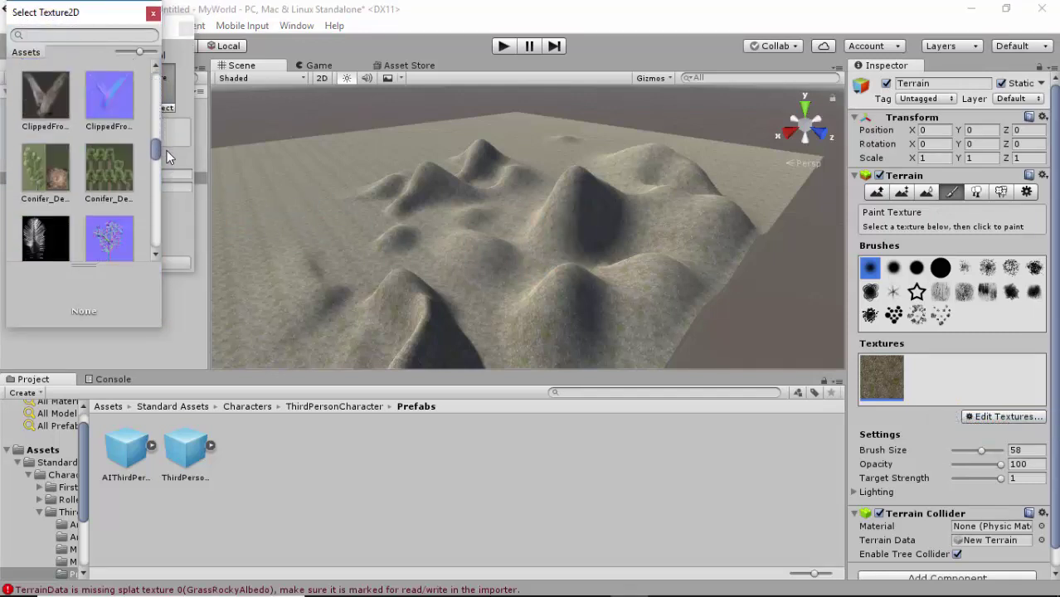
scroll(100, 191, "down", 5)
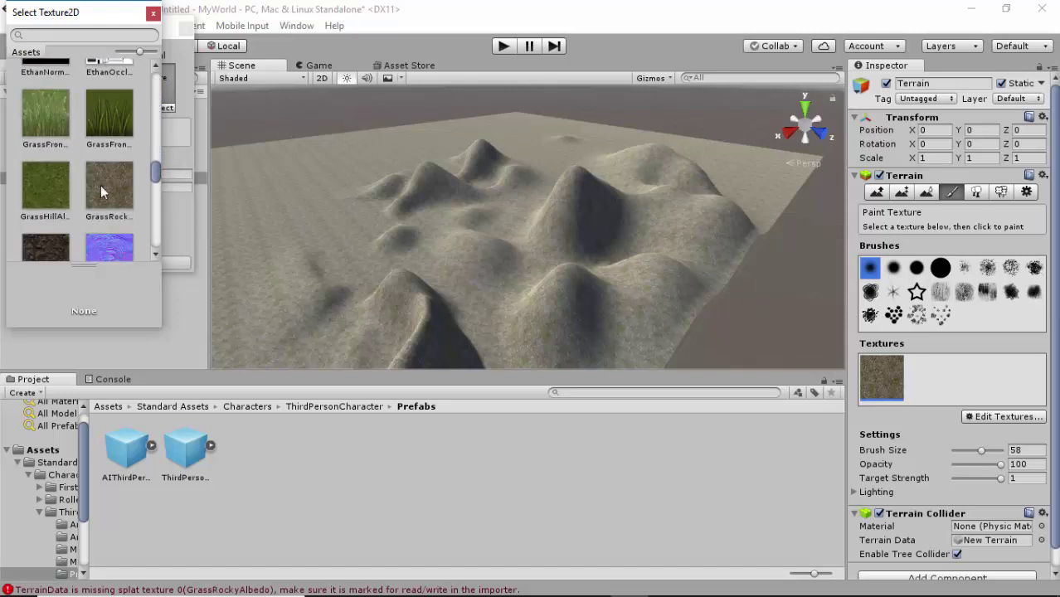
left_click(44, 197)
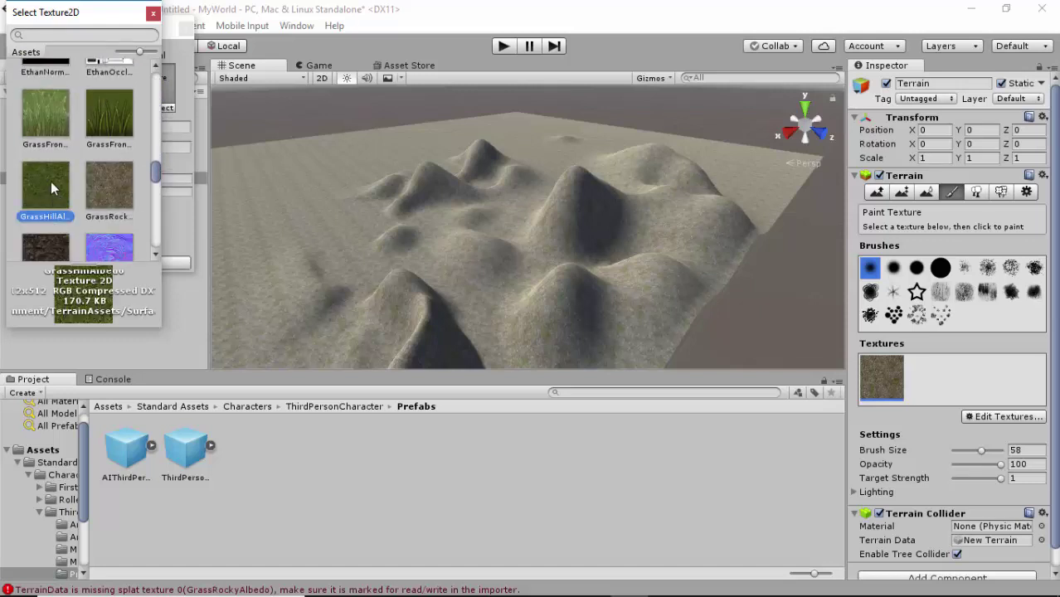
double_click(50, 185)
left_click(137, 262)
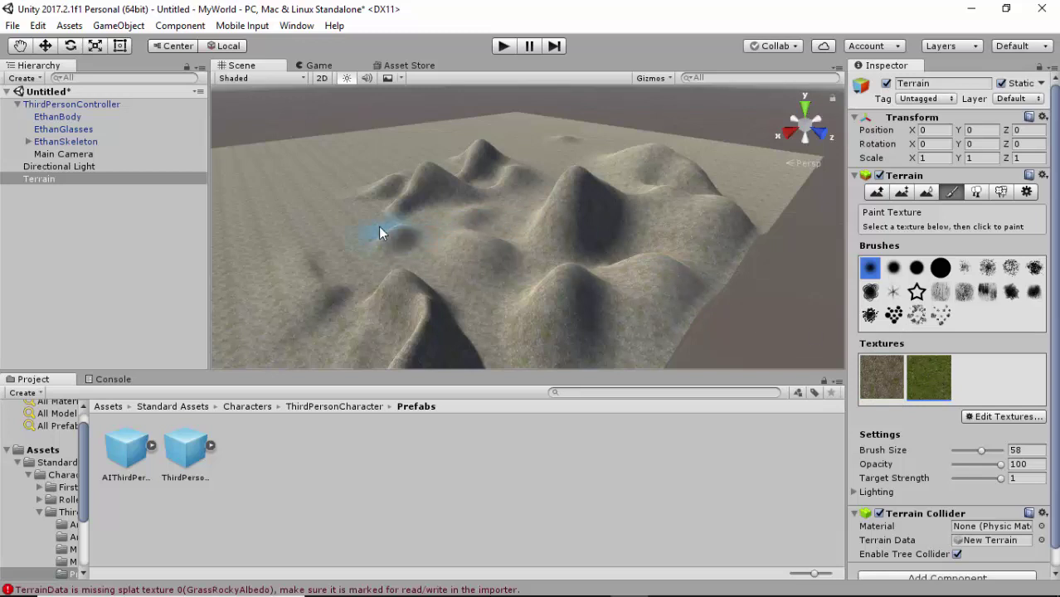
Paint patches of the GrassHillAlbedo texture over the flat ground and several hills with brush size 58.
mouse_move(457, 257)
left_mouse_down()
mouse_move(301, 273)
mouse_move(262, 179)
mouse_move(220, 196)
mouse_move(317, 204)
mouse_move(377, 128)
left_mouse_up()
mouse_move(461, 137)
left_mouse_down()
mouse_move(586, 126)
mouse_move(509, 142)
left_mouse_up()
mouse_move(682, 189)
left_mouse_down()
mouse_move(732, 206)
mouse_move(769, 161)
left_mouse_up()
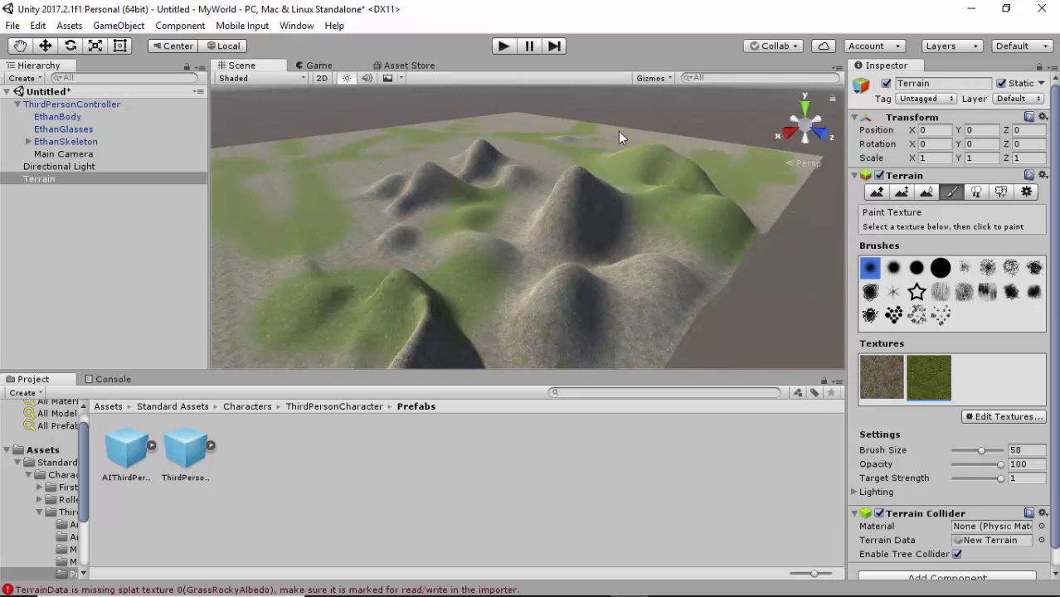
mouse_move(451, 112)
left_mouse_down()
mouse_move(594, 148)
mouse_move(666, 297)
mouse_move(602, 327)
mouse_move(608, 388)
mouse_move(460, 208)
left_mouse_up()
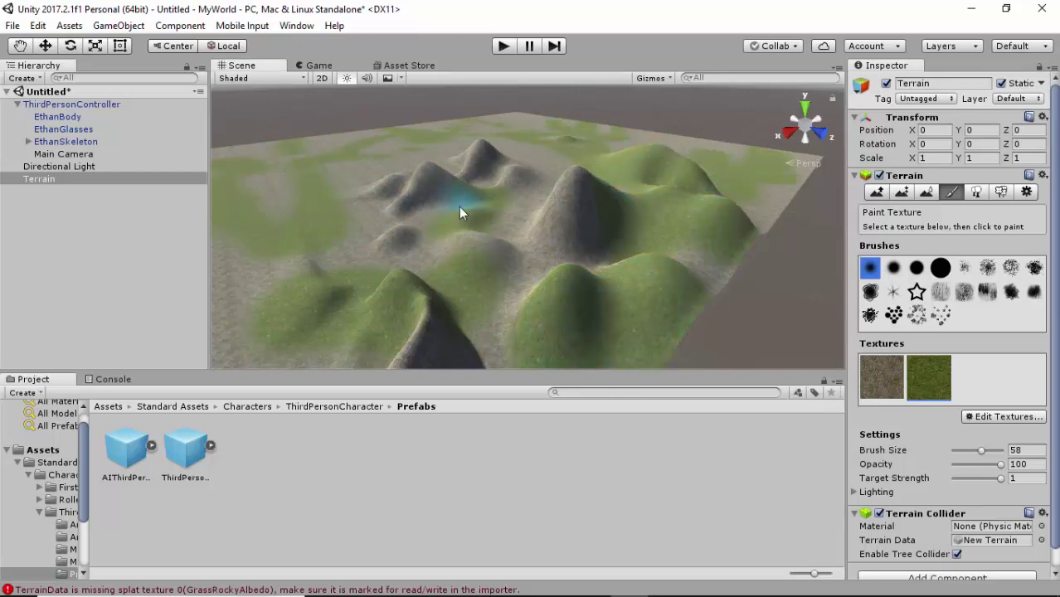
Locate the ThirdPersonController on the terrain and paint the GrassHillAlbedo texture on the ground around its position.
left_click(38, 106)
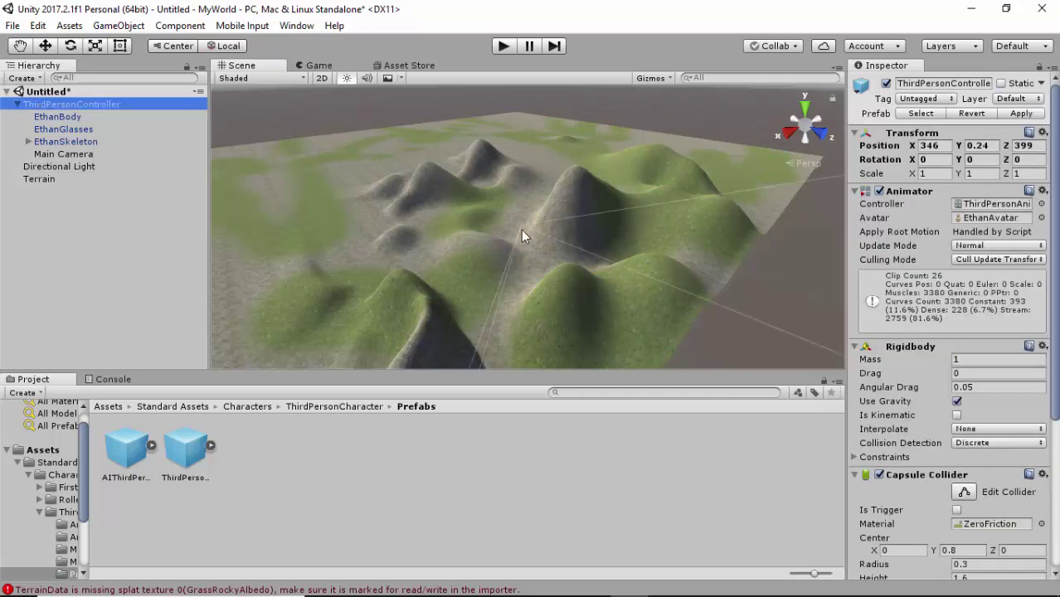
left_click(46, 48)
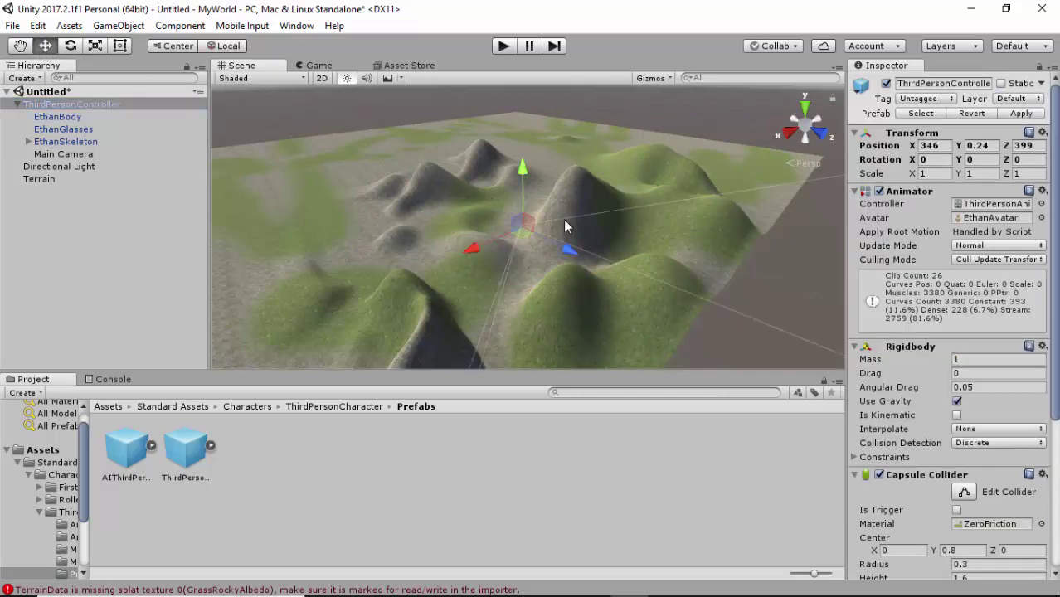
left_click(39, 179)
left_click(527, 251)
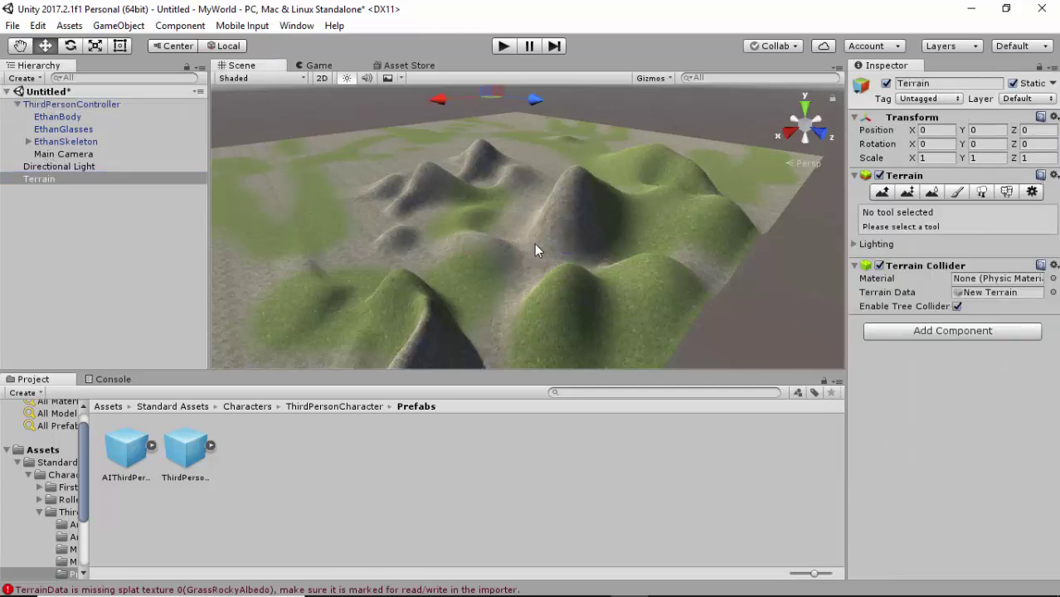
left_click(43, 178)
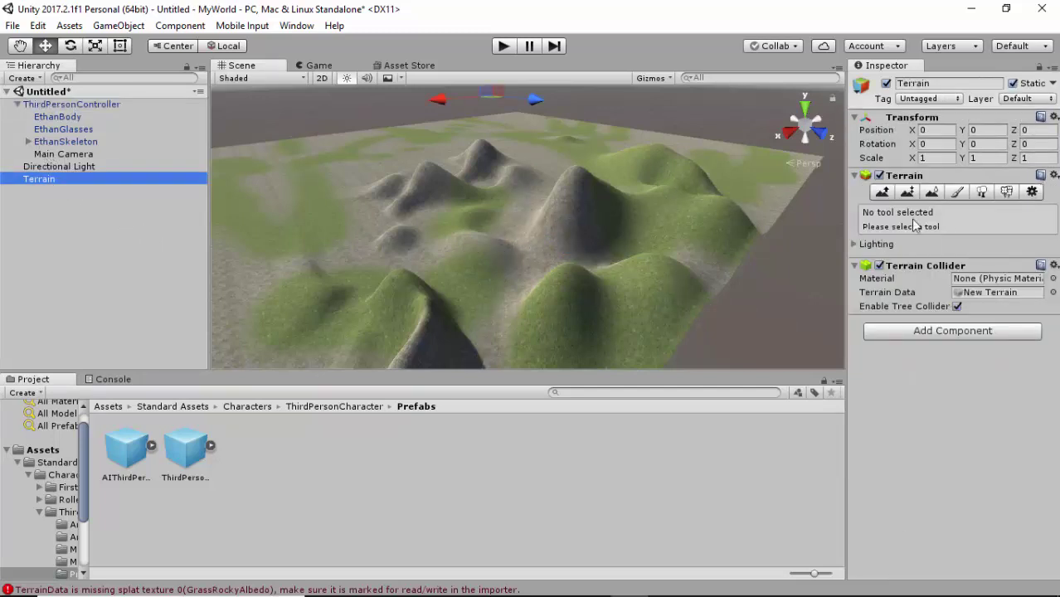
left_click(956, 192)
left_click(929, 373)
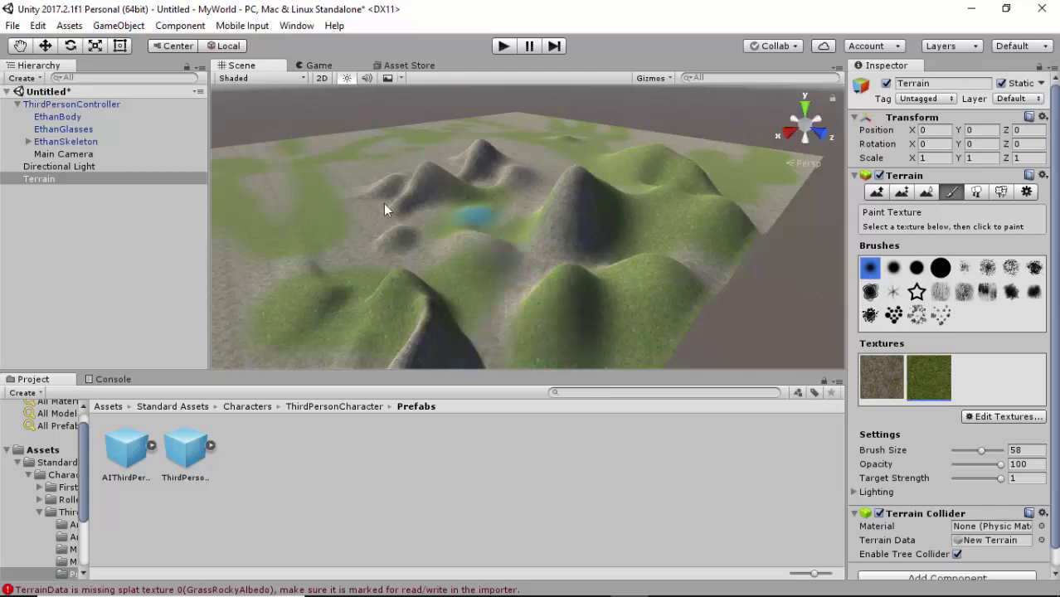
Play-test the scene by running the character across the grassy and rocky ground between the hills, and stop the test.
left_click(503, 47)
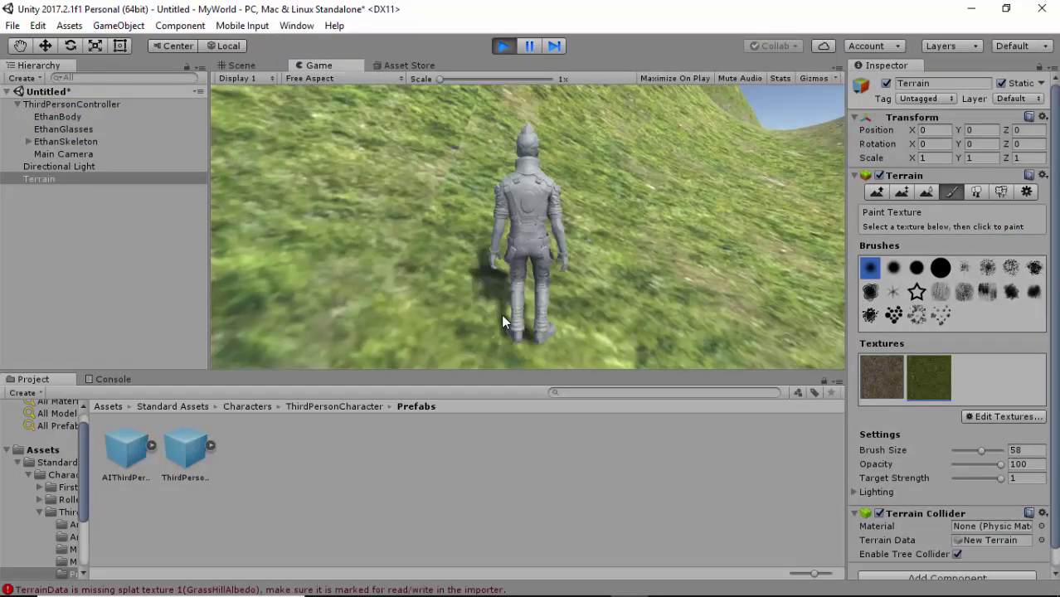
key("w")
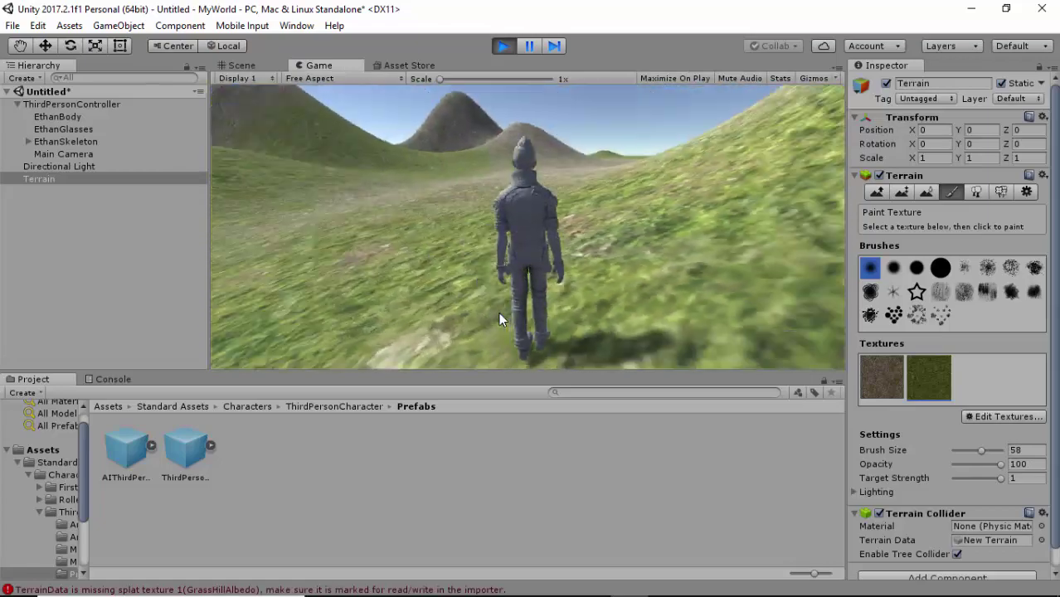
key("d")
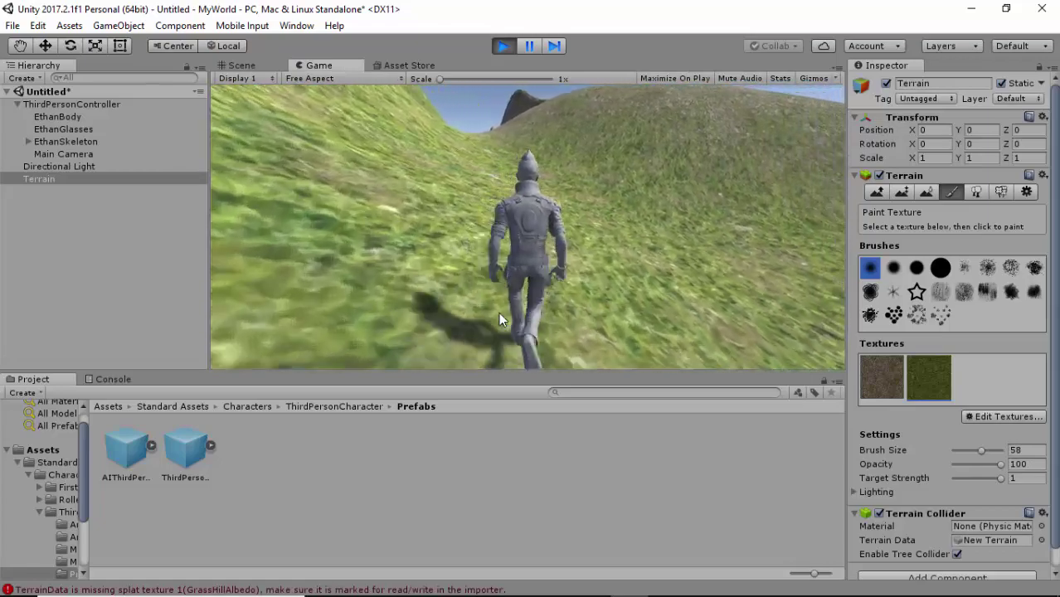
key("d")
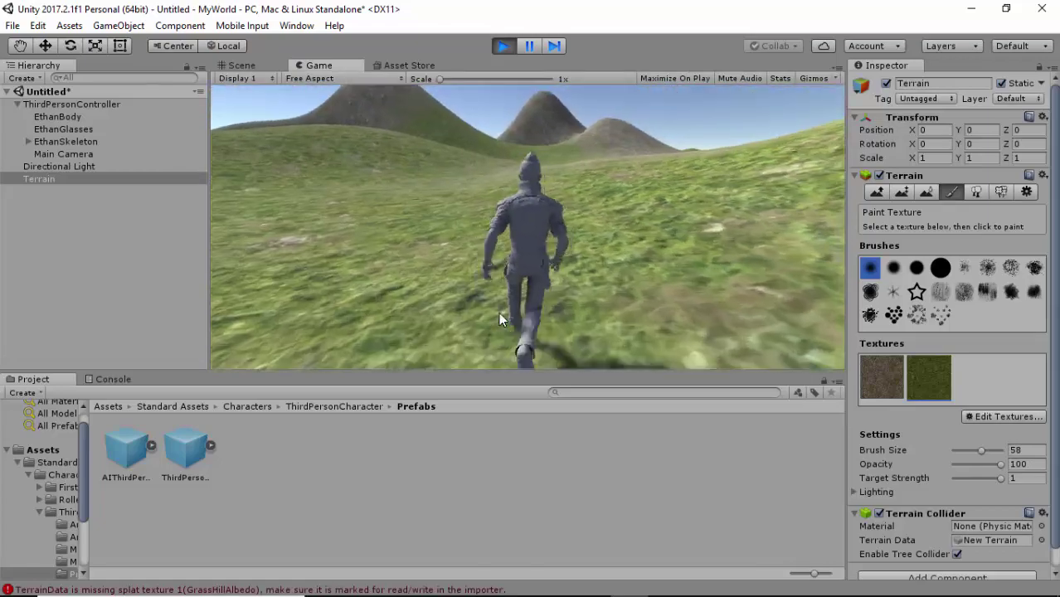
key("d")
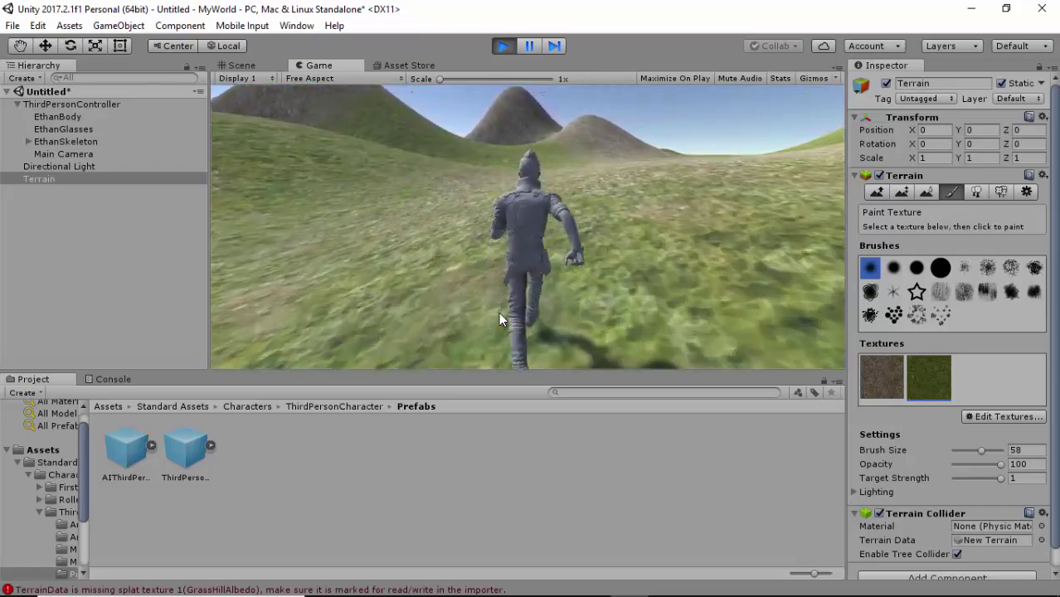
key("d")
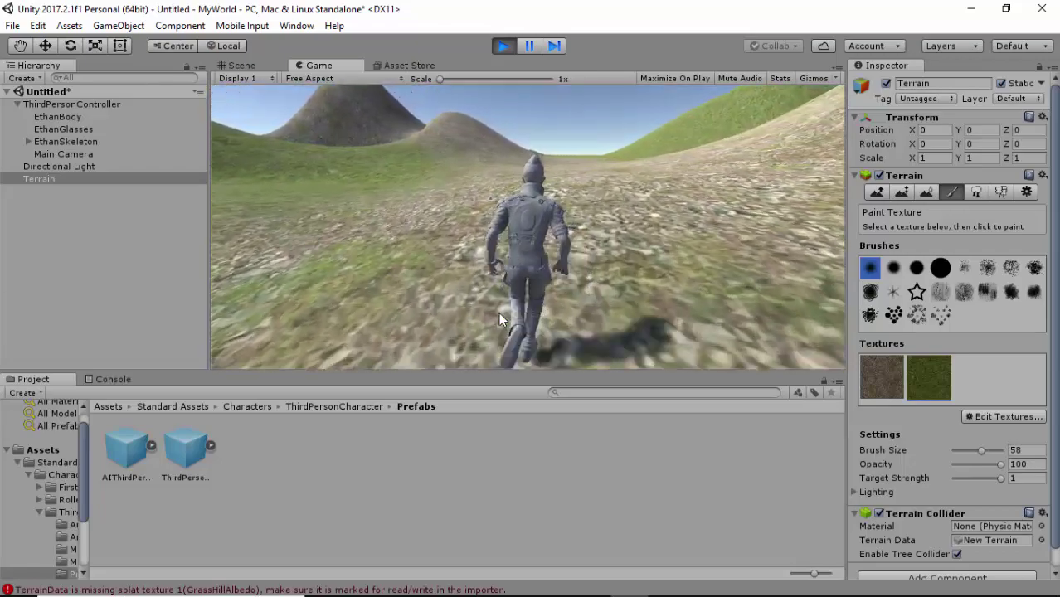
key("d")
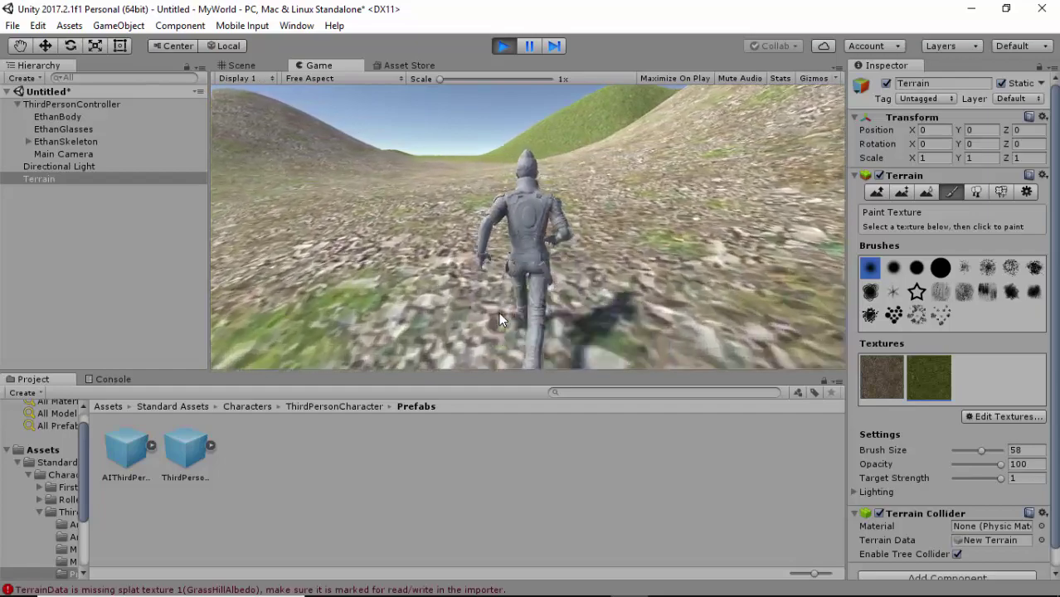
key("w")
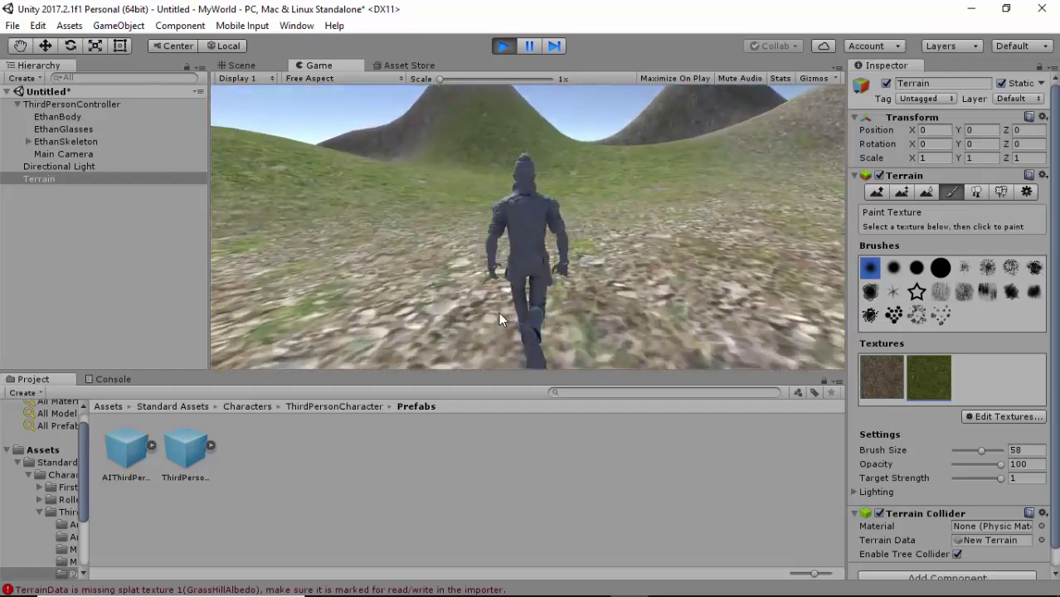
key("w")
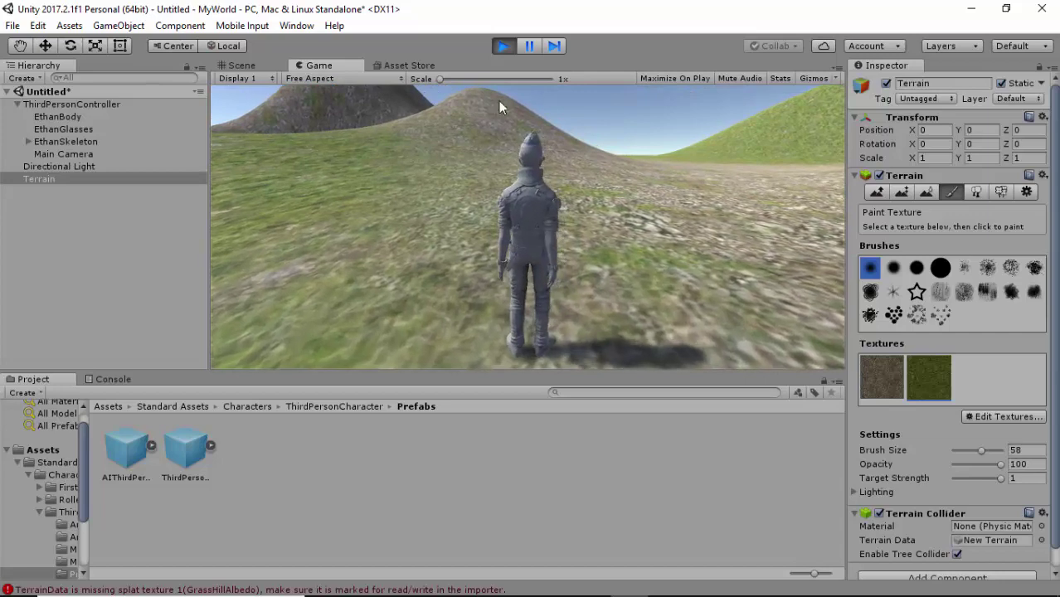
left_click(504, 45)
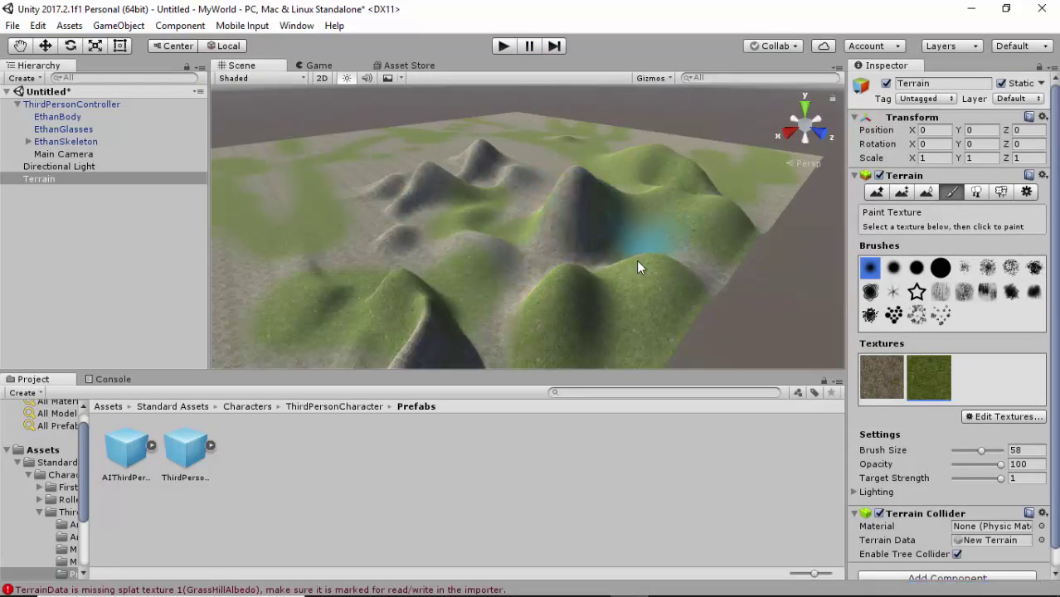
Add Cap_02 as the terrain's third paint texture and set the brush size to 28.
left_click(999, 416)
left_click(981, 419)
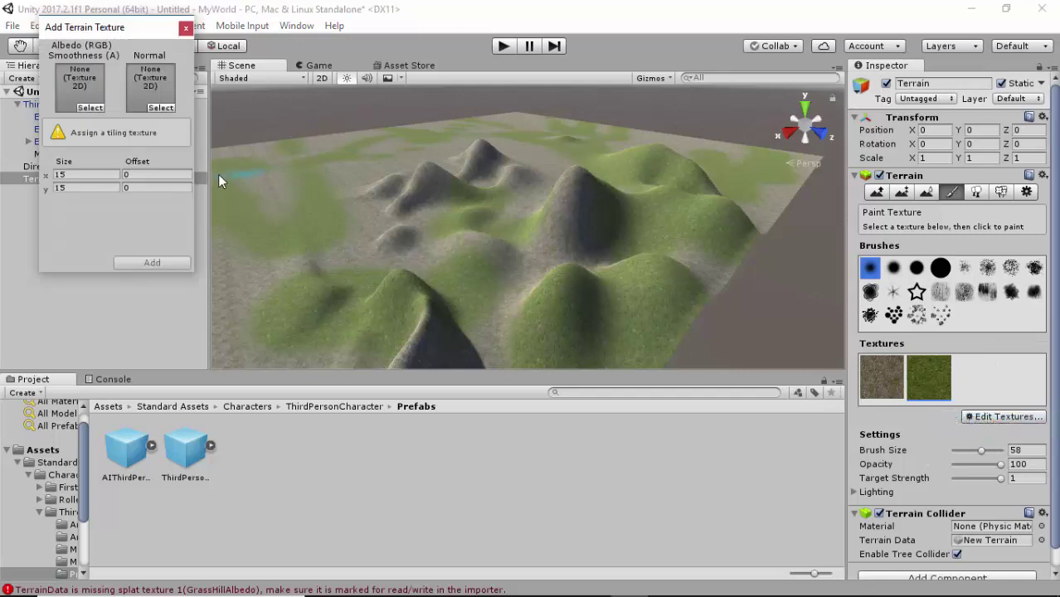
left_click(90, 108)
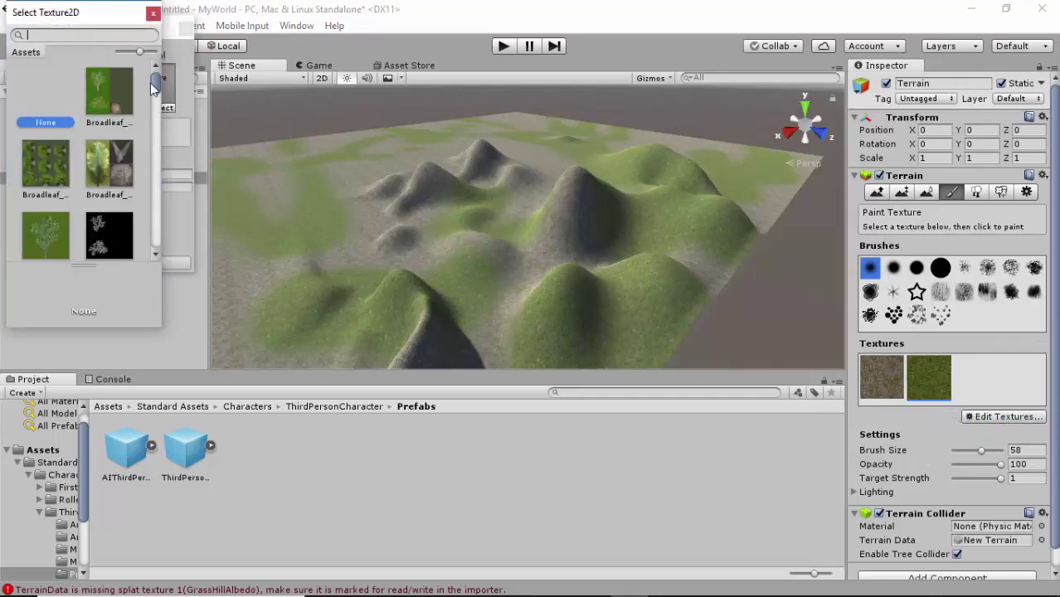
left_click_drag(151, 88, 150, 143)
scroll(89, 178, "up", 3)
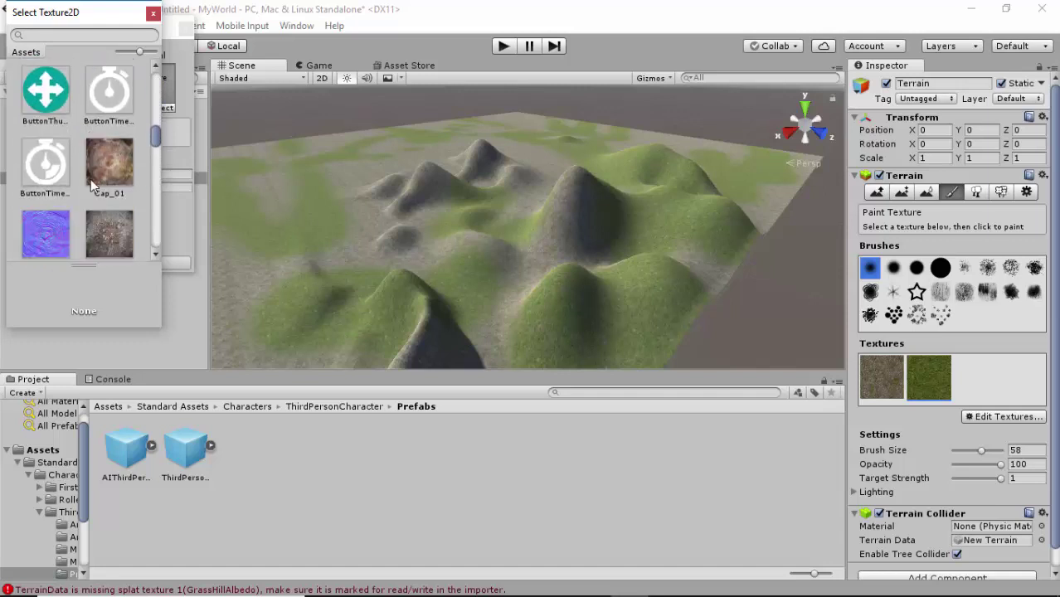
scroll(149, 208, "down", 2)
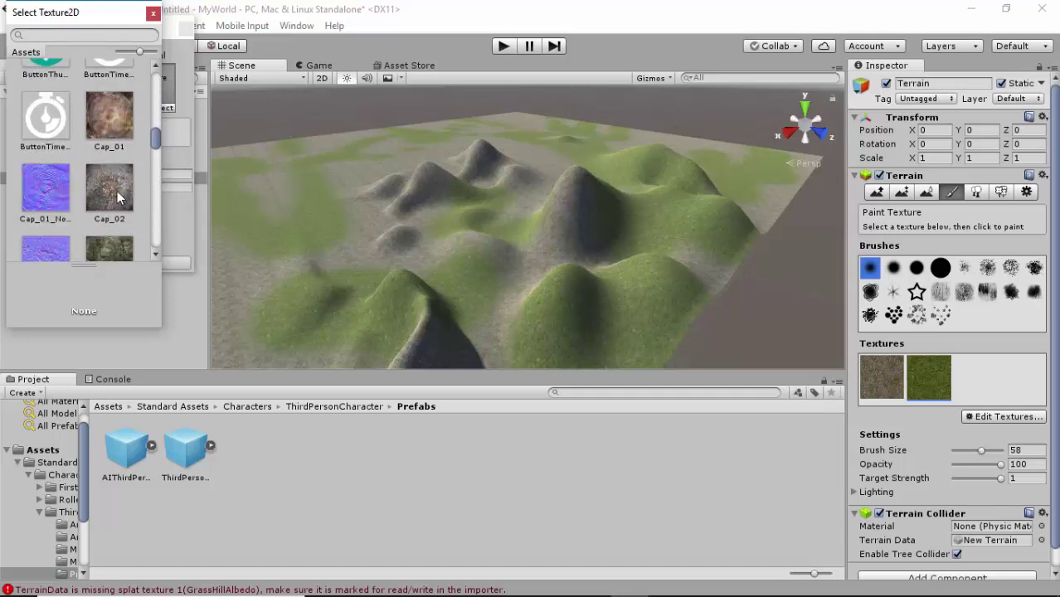
left_click(111, 199)
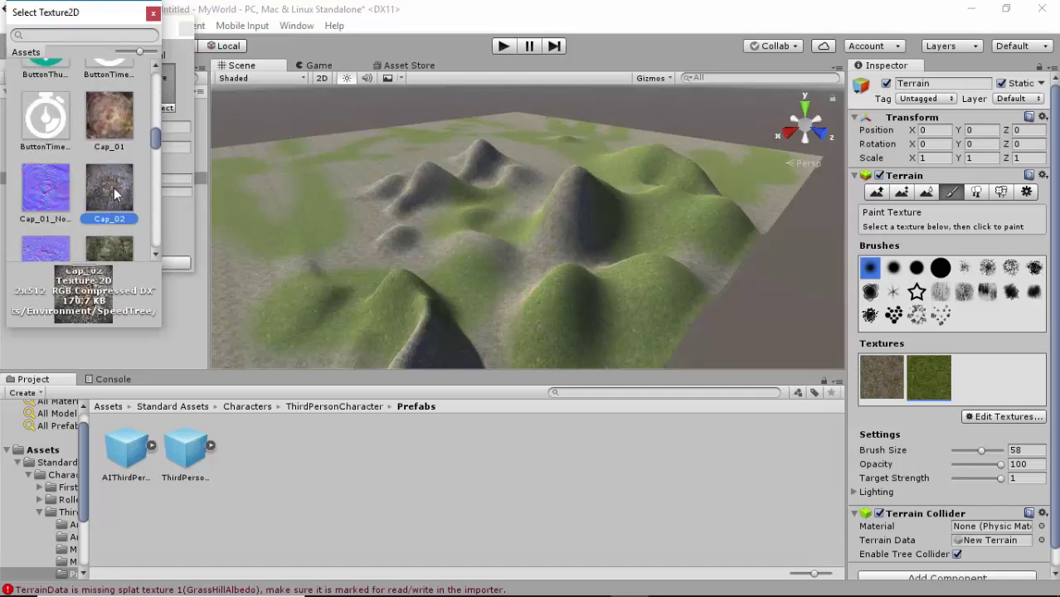
double_click(123, 185)
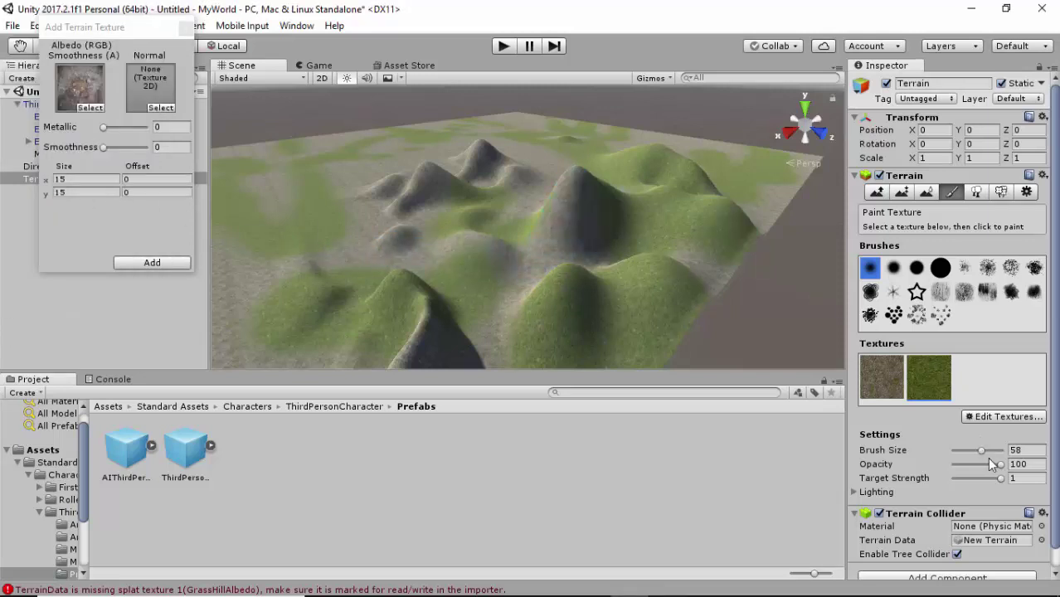
left_click_drag(982, 452, 966, 450)
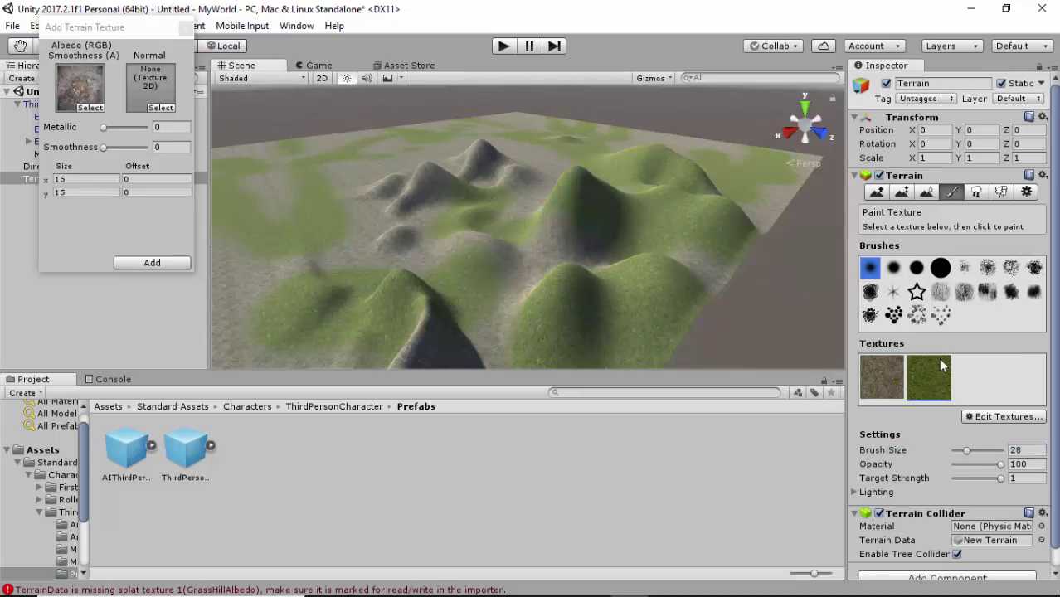
left_click(164, 262)
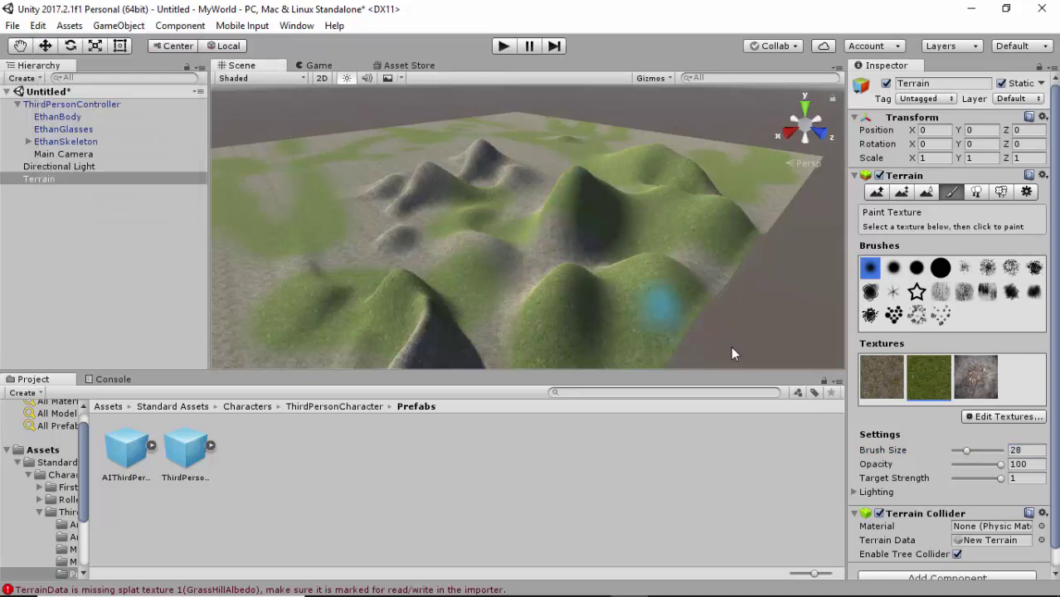
Paint the Cap_02 texture over the steep grey peaks and the small mounds between them.
left_click(979, 386)
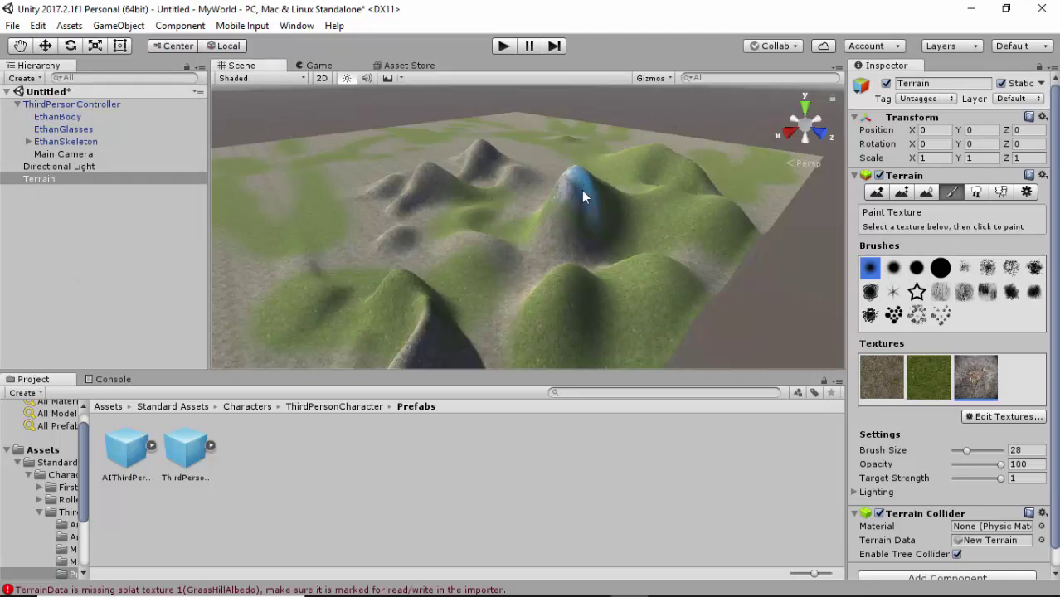
left_click_drag(583, 196, 578, 185)
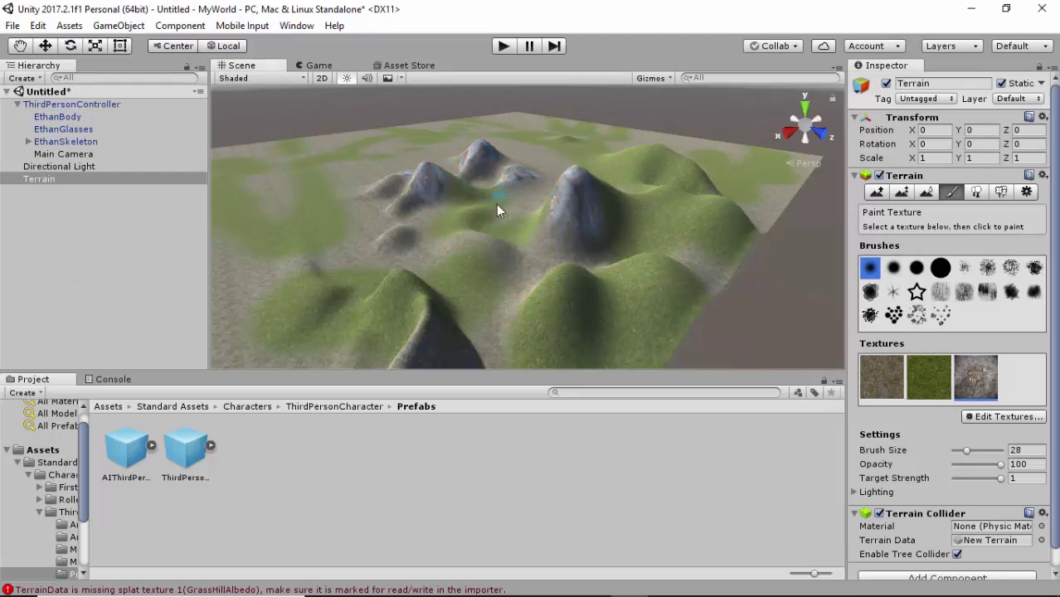
mouse_move(437, 331)
left_mouse_down()
mouse_move(407, 286)
mouse_move(467, 274)
left_mouse_up()
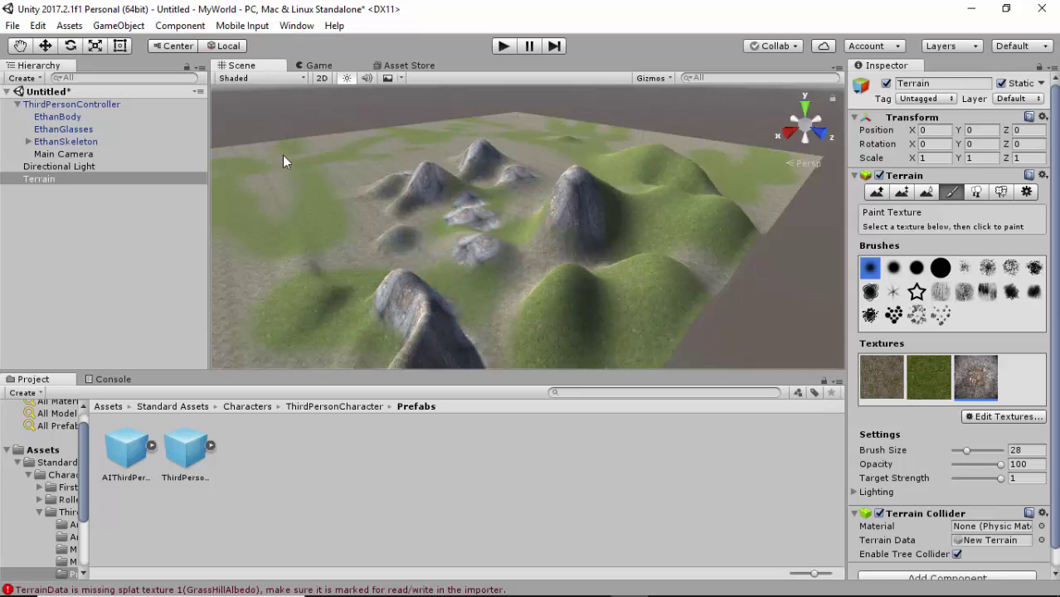
Add MudRockyAlbedoSpecular as the terrain's fourth paint texture.
left_click(997, 419)
left_click(982, 420)
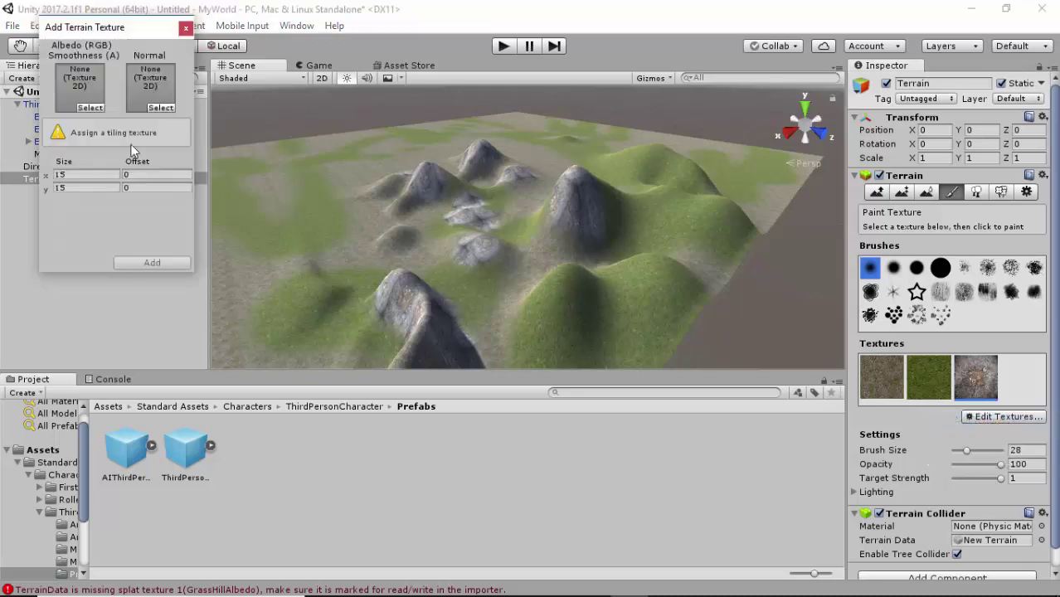
left_click(92, 112)
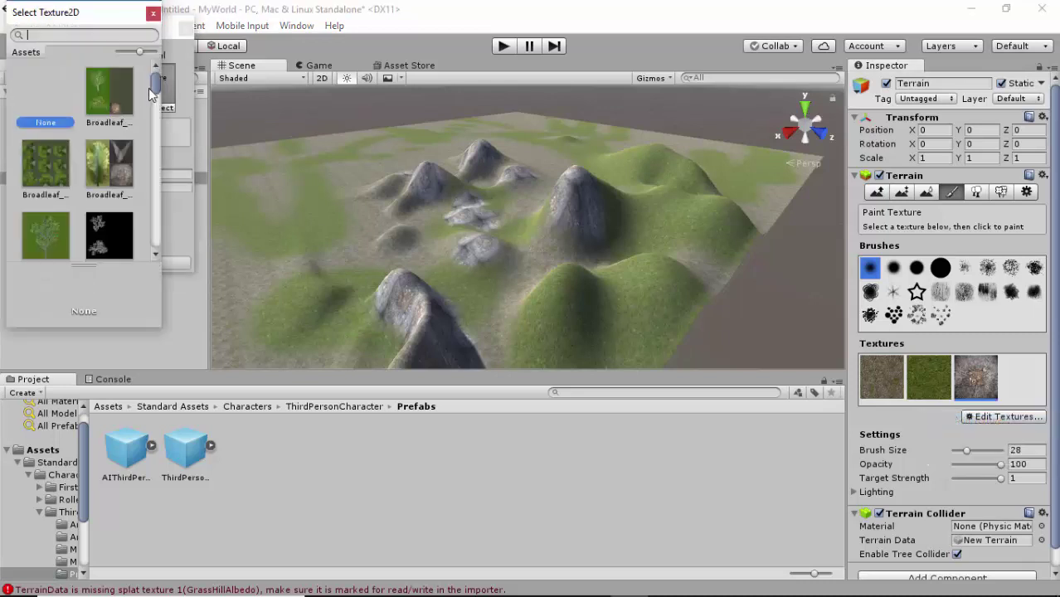
left_click_drag(155, 83, 154, 178)
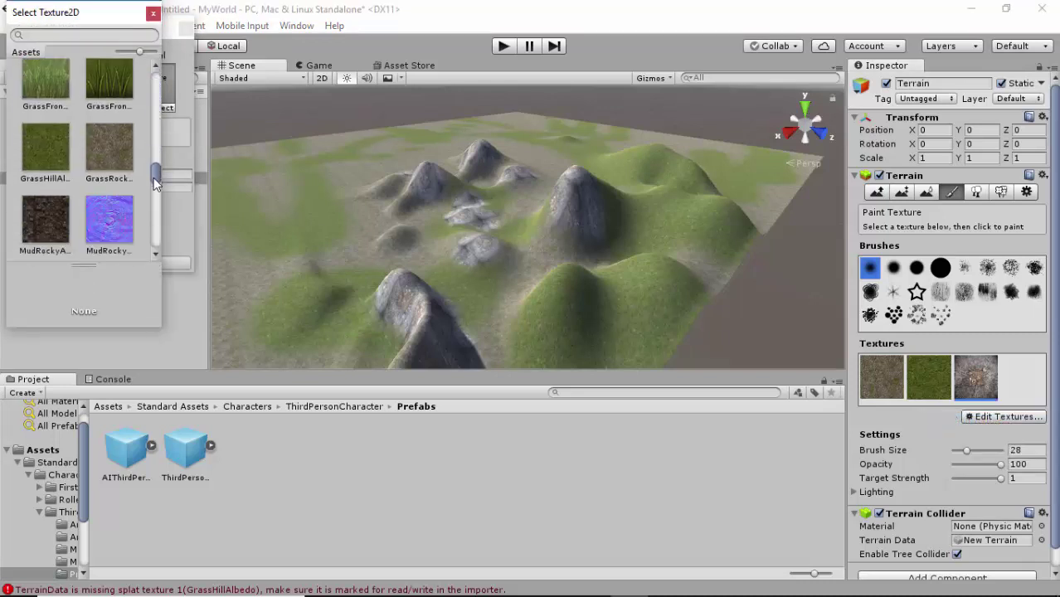
left_click(54, 191)
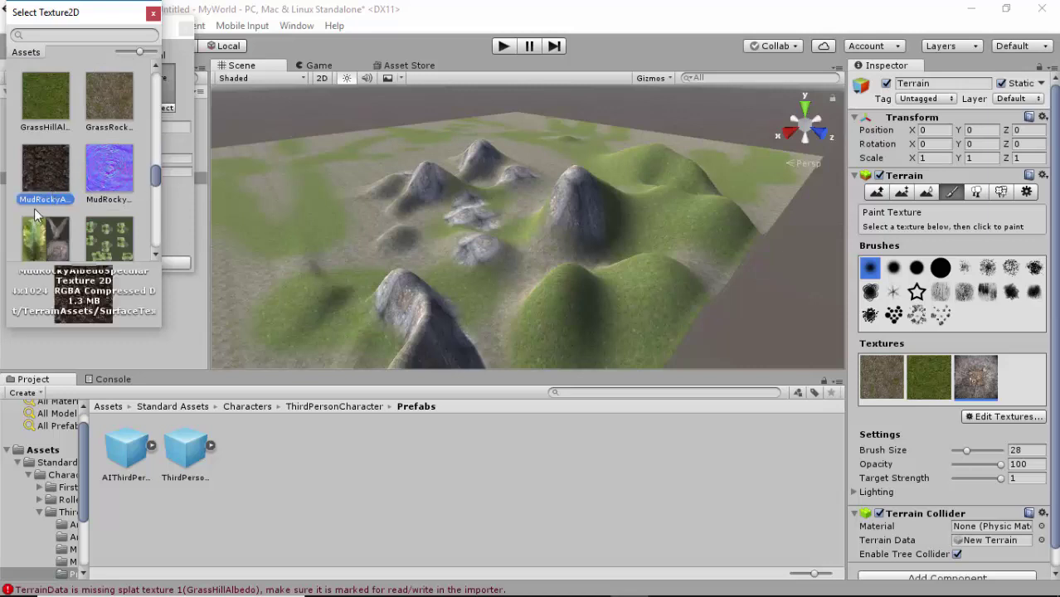
double_click(45, 172)
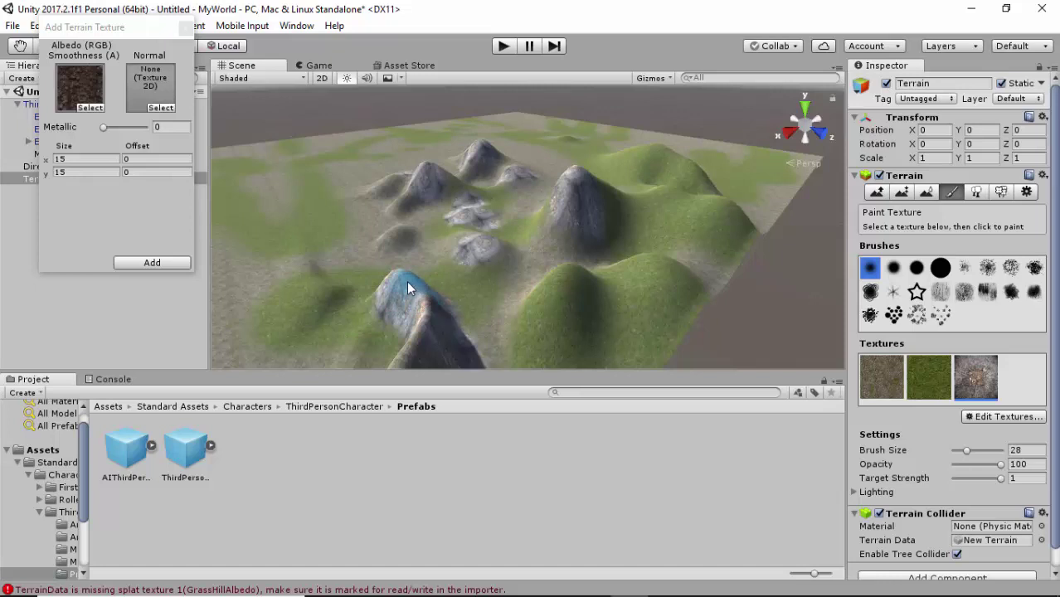
left_click(166, 262)
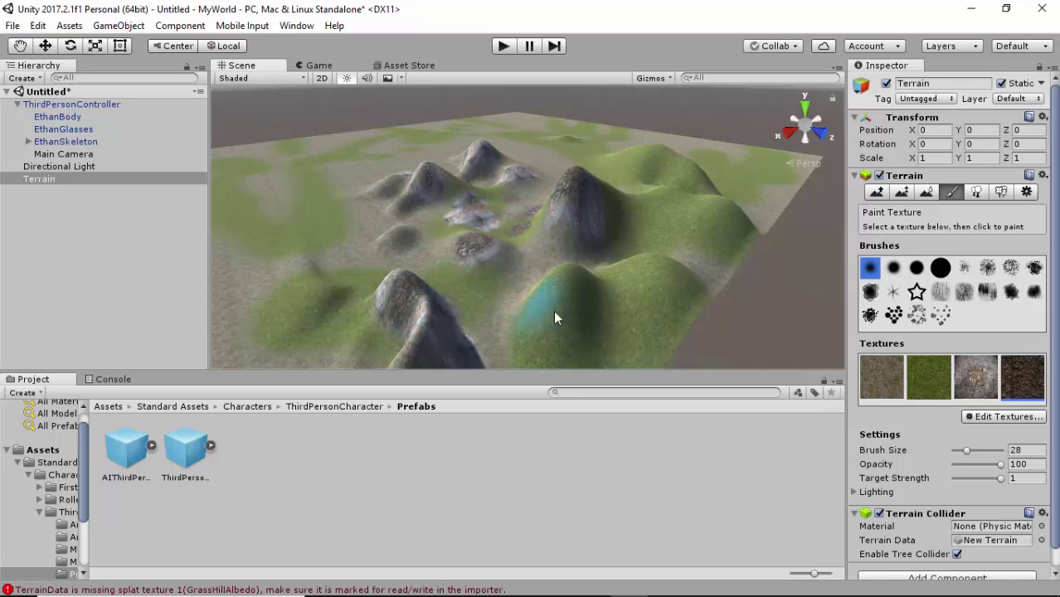
Paint MudRockyAlbedoSpecular patches over the green hills and trails across the flat ground with brush size 28.
left_click_drag(554, 311, 640, 260)
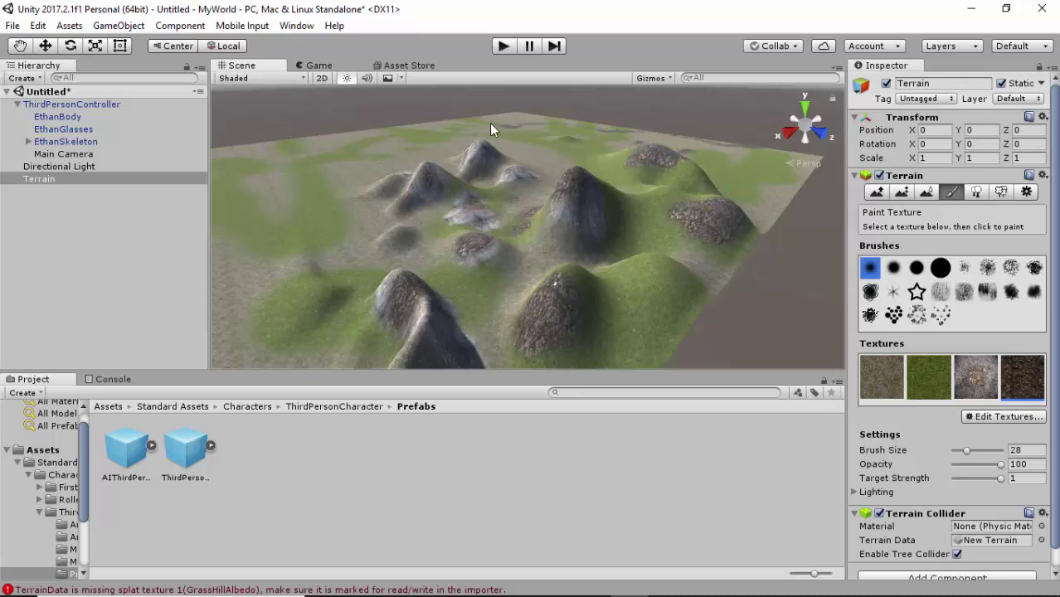
mouse_move(266, 193)
left_mouse_down()
mouse_move(307, 319)
mouse_move(331, 191)
mouse_move(220, 131)
left_mouse_up()
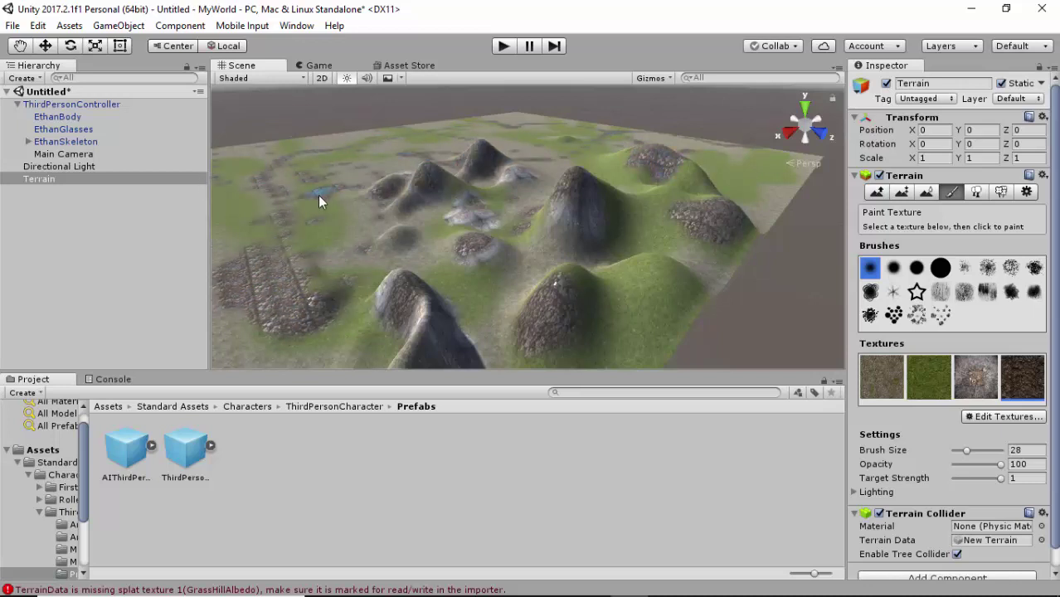
Play-test the world by running the character over the muddy slope, grass and rocky mound to examine the painted textures, and stop the game.
left_click(506, 46)
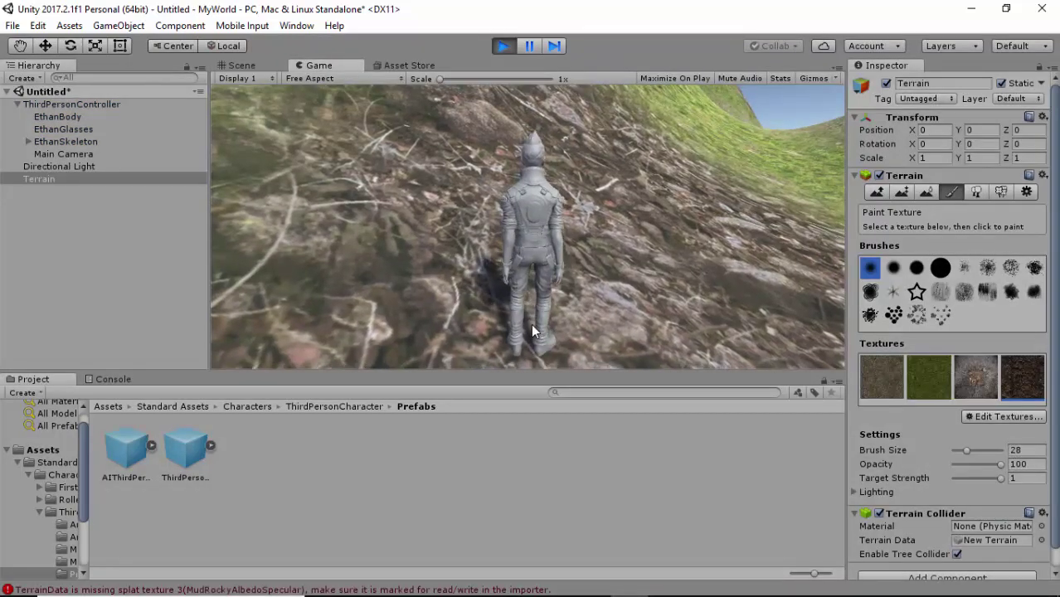
key("w")
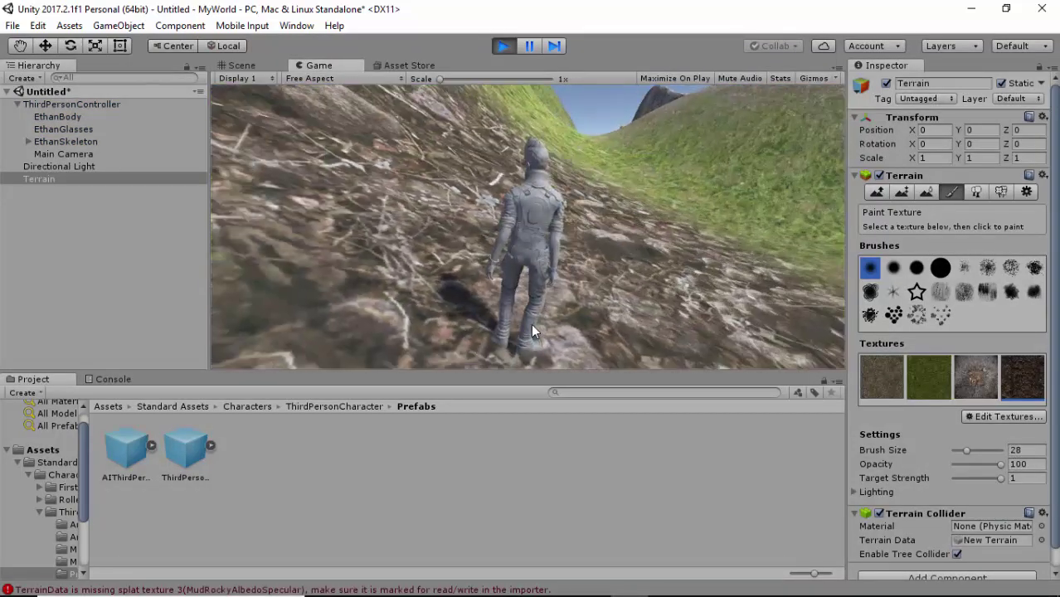
key("w")
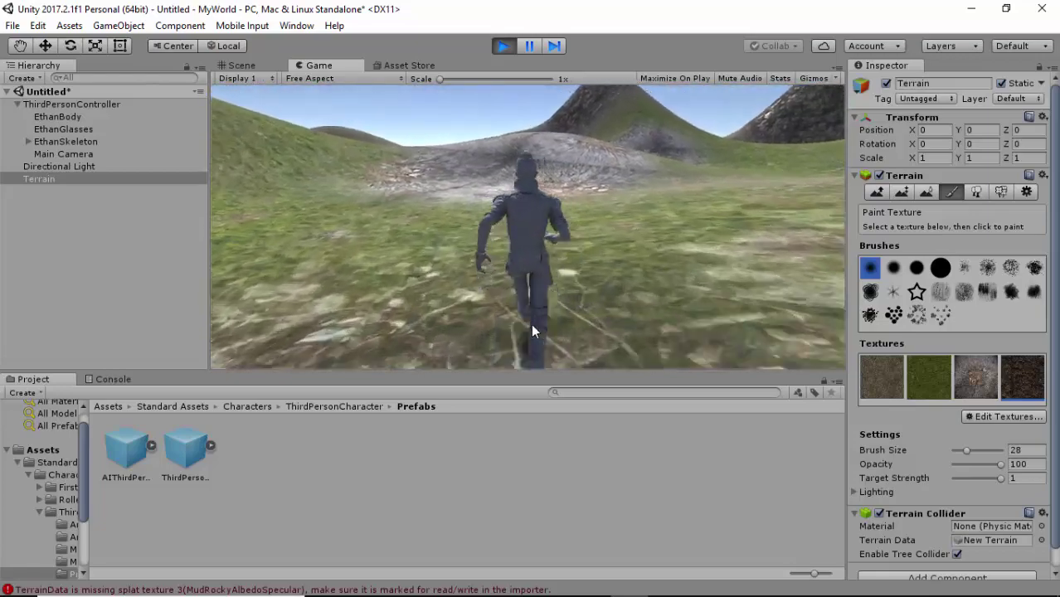
key("d")
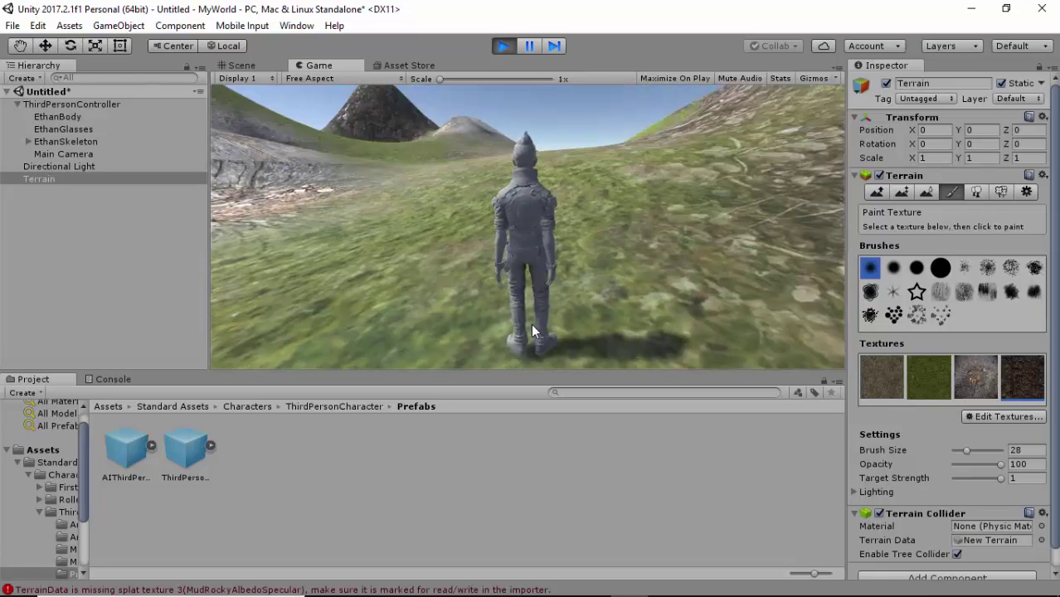
key("d")
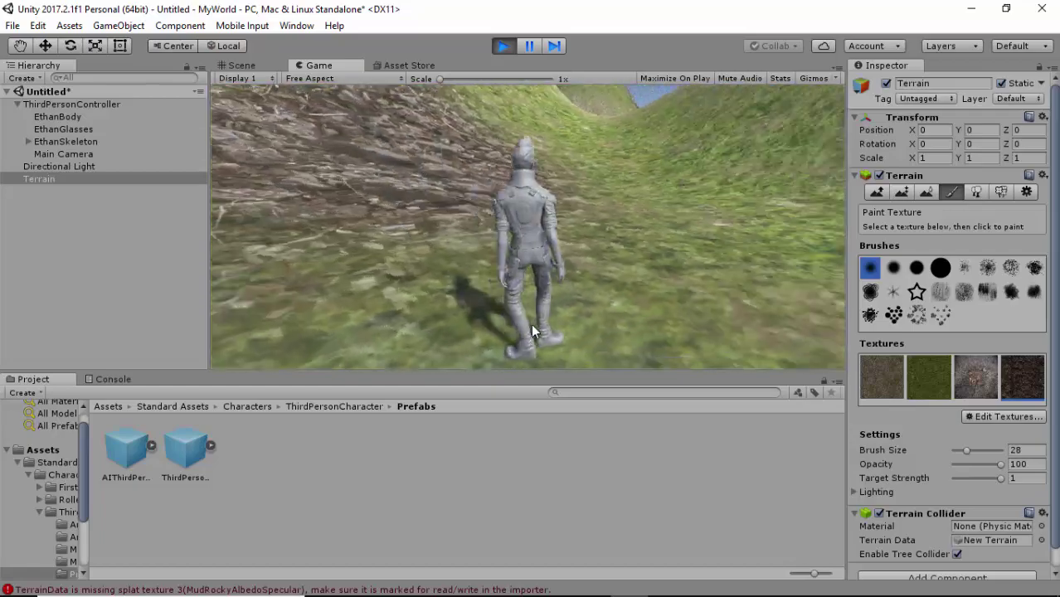
key("a")
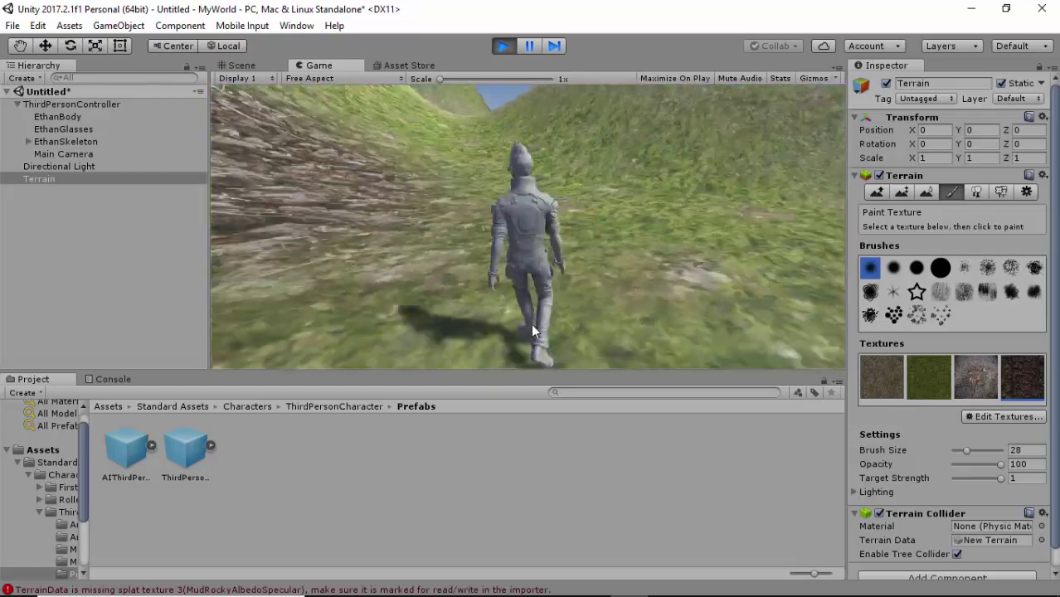
key("a")
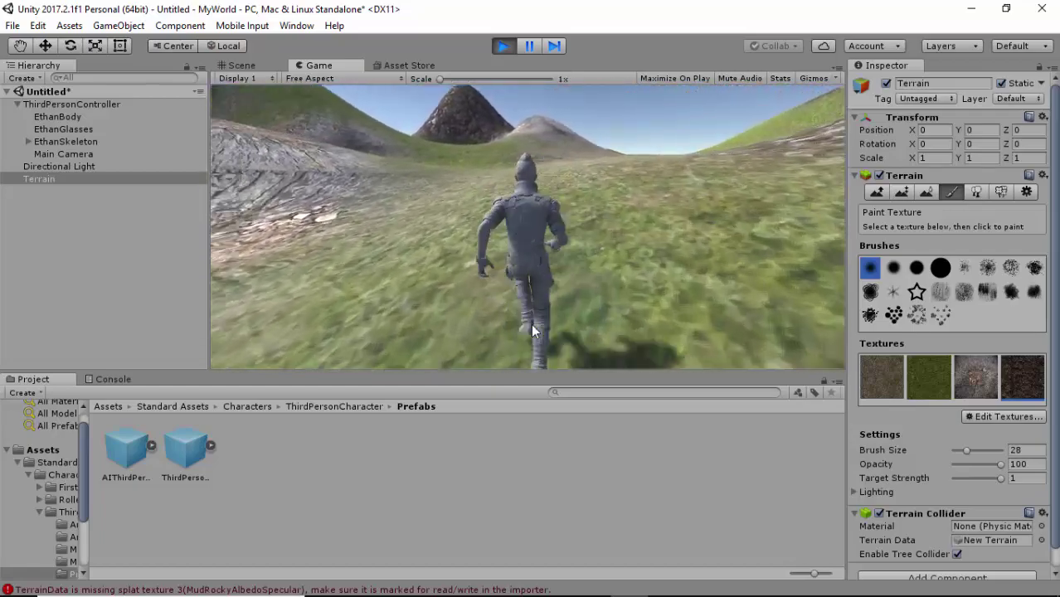
key("d")
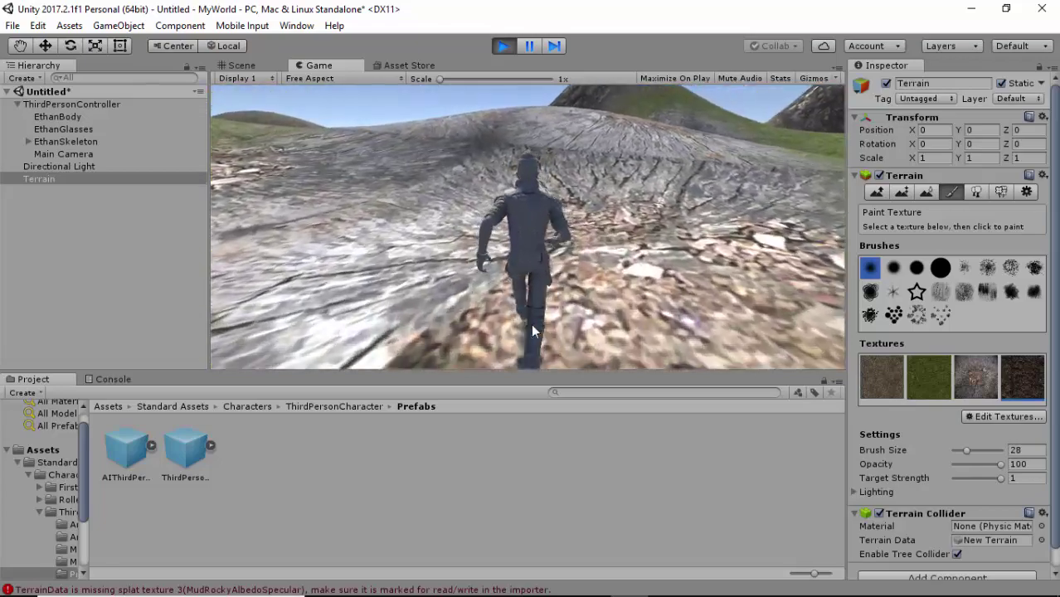
key("d")
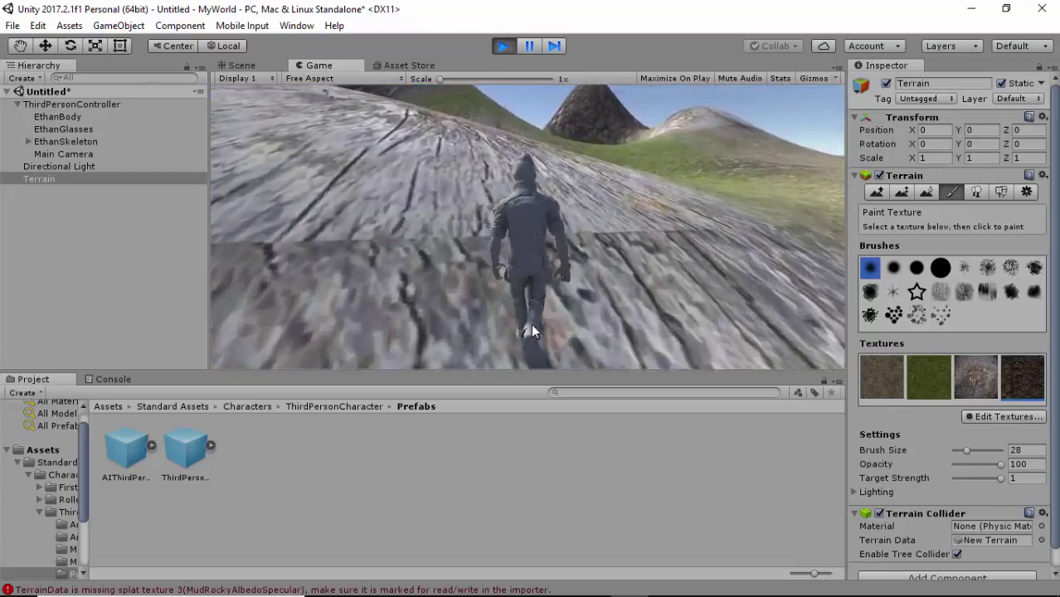
key("d")
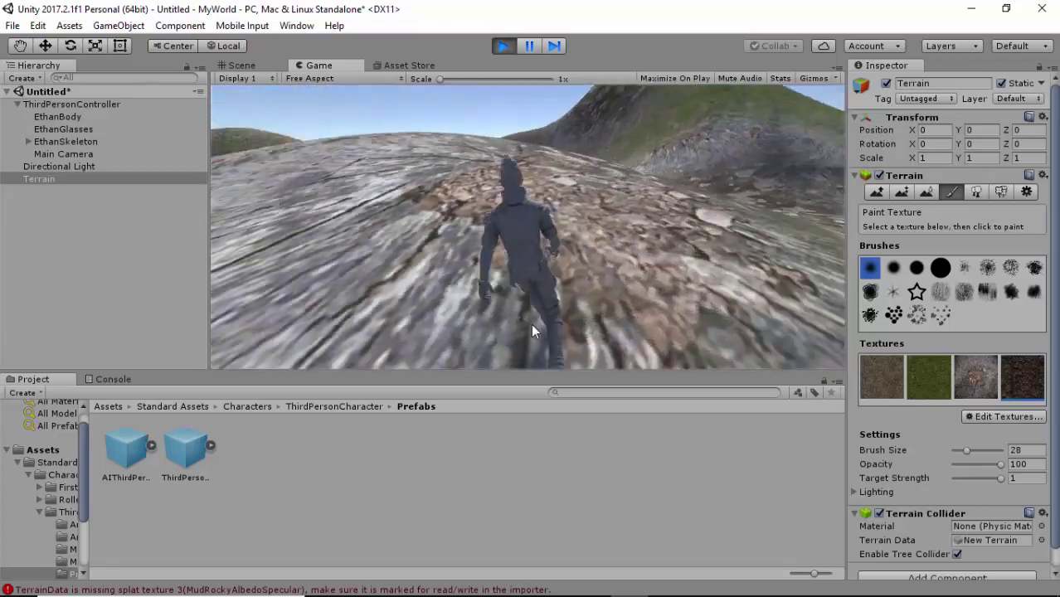
key("a")
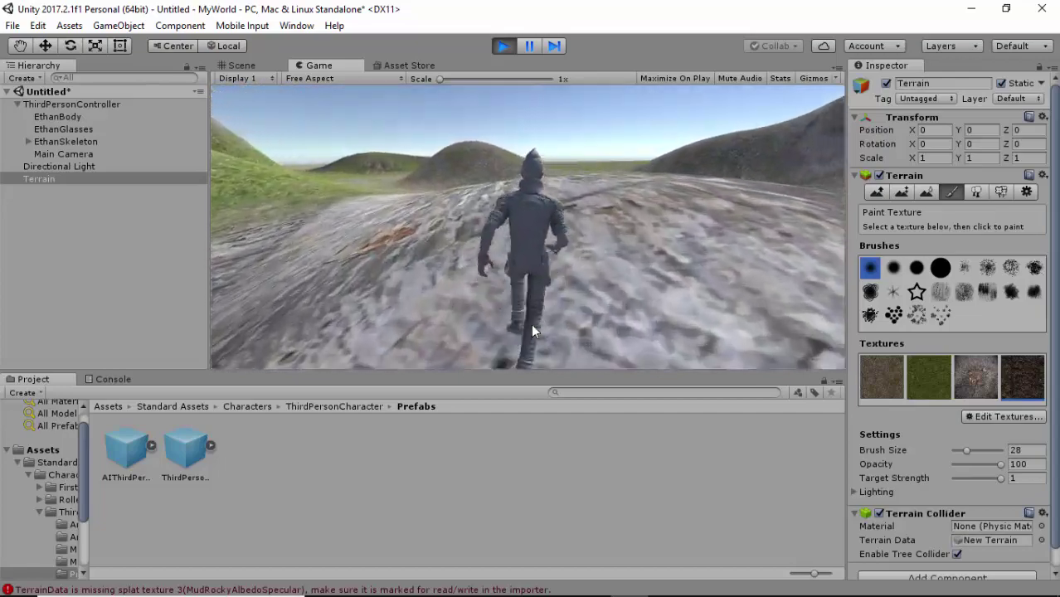
key("d")
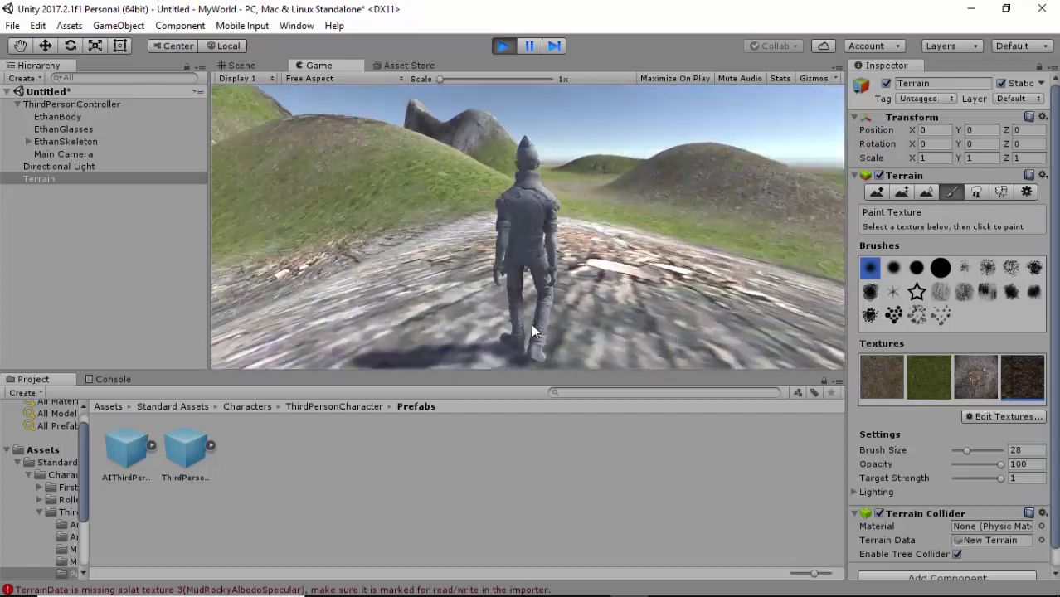
key("a")
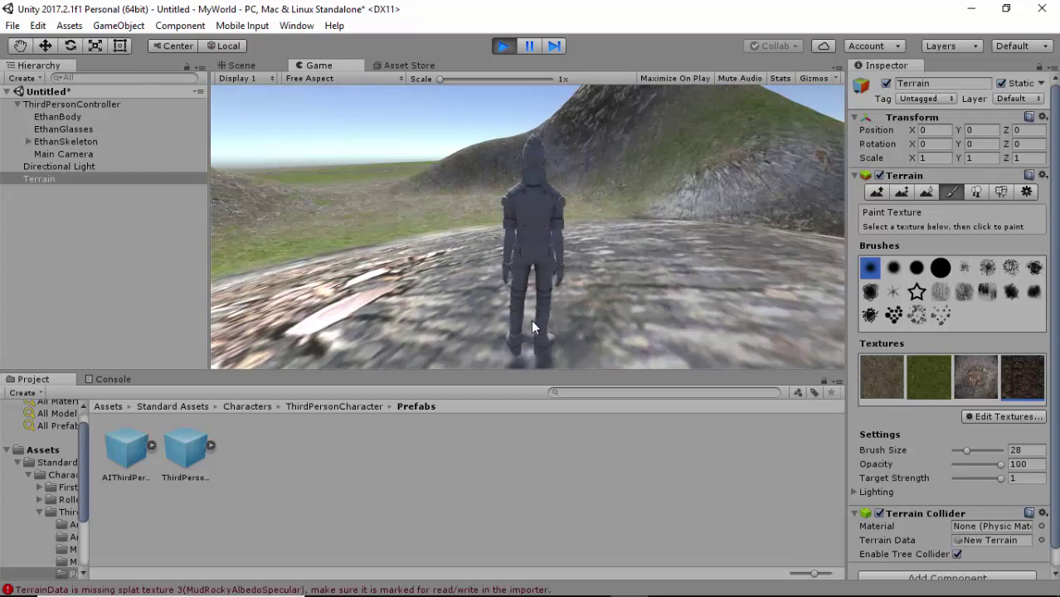
left_click(503, 46)
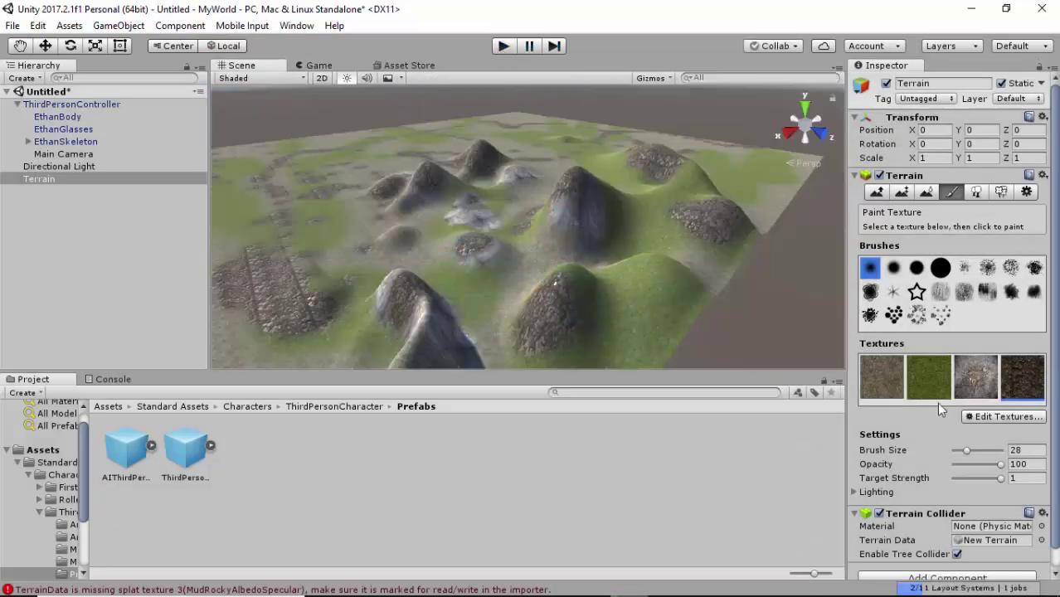
Add the Broadleaf_Desktop prefab as the terrain's first tree type.
left_click(974, 193)
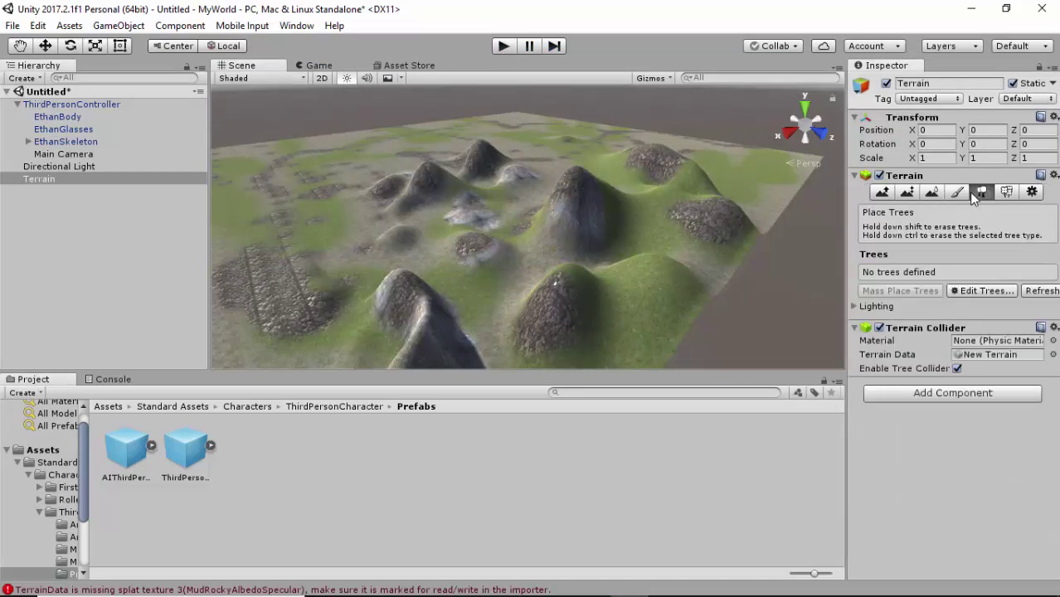
left_click(985, 290)
left_click(973, 295)
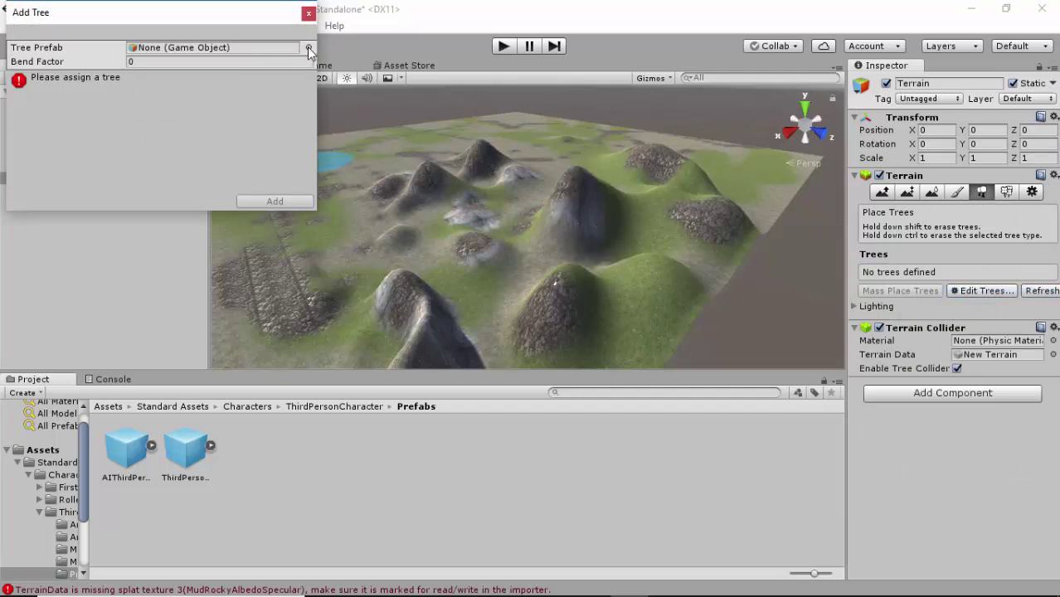
left_click(308, 49)
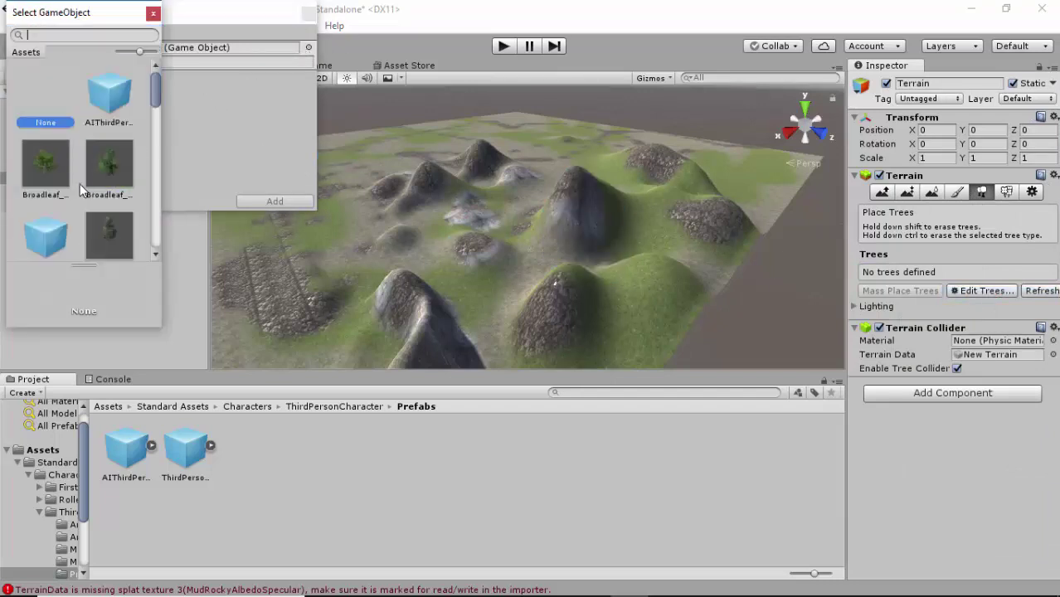
left_click(46, 170)
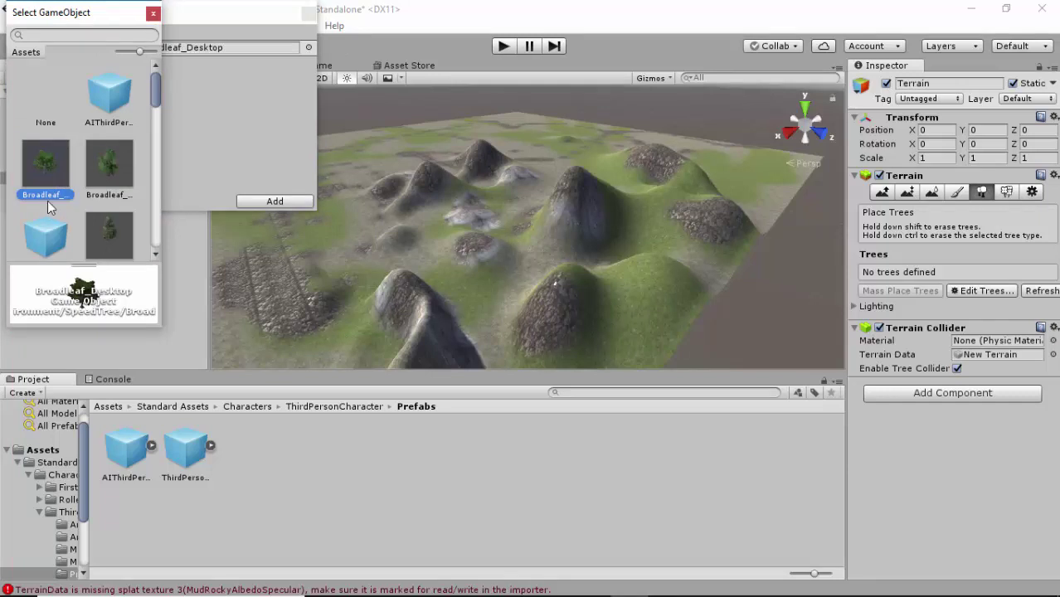
double_click(58, 169)
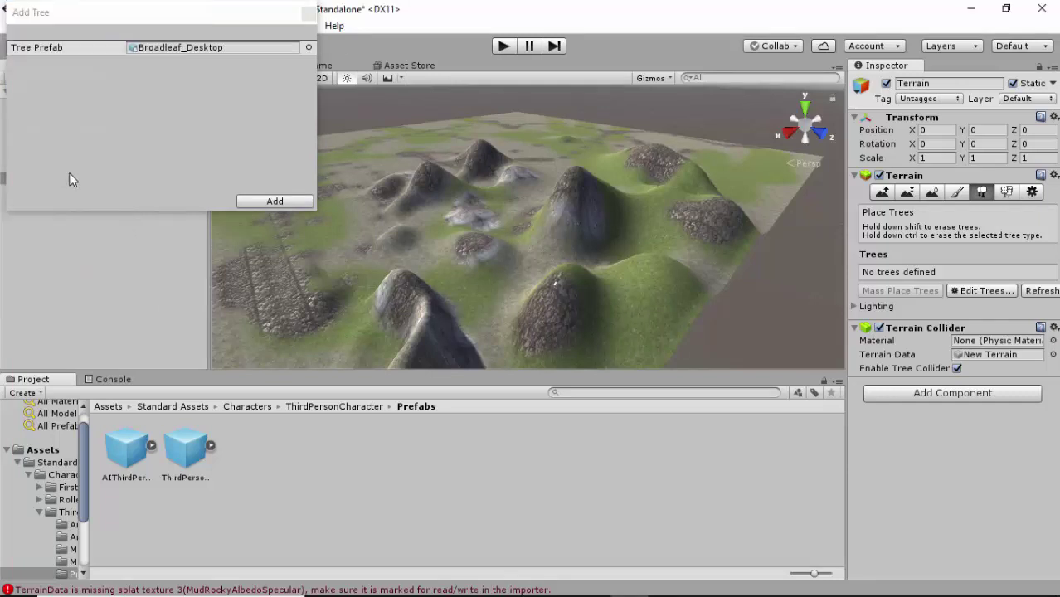
left_click(290, 202)
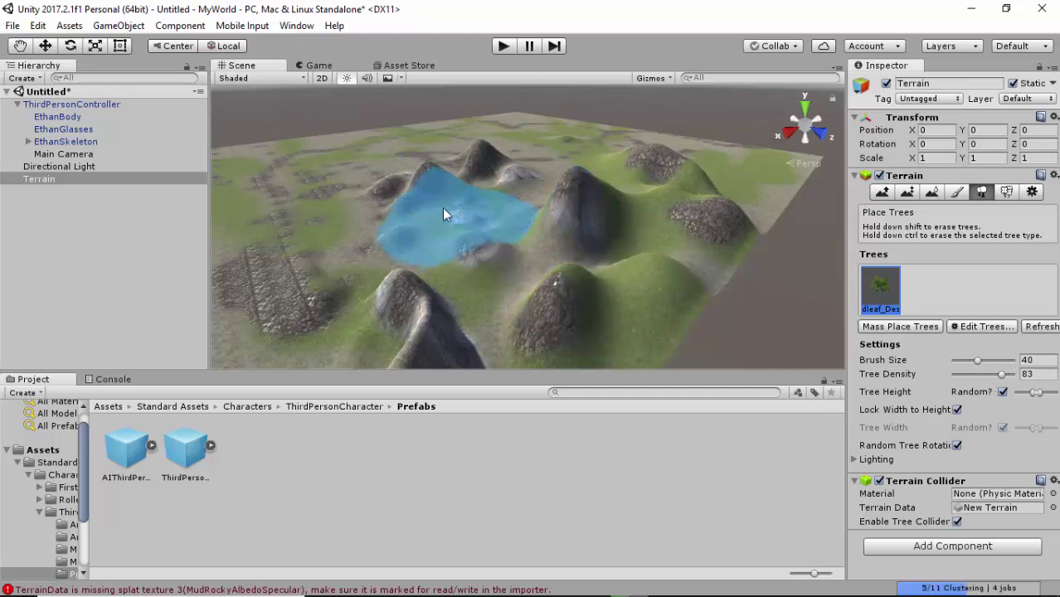
Place clusters of Broadleaf_Desktop trees across the flat ground, between the peaks and over the green hills with brush size 40.
left_click(291, 185)
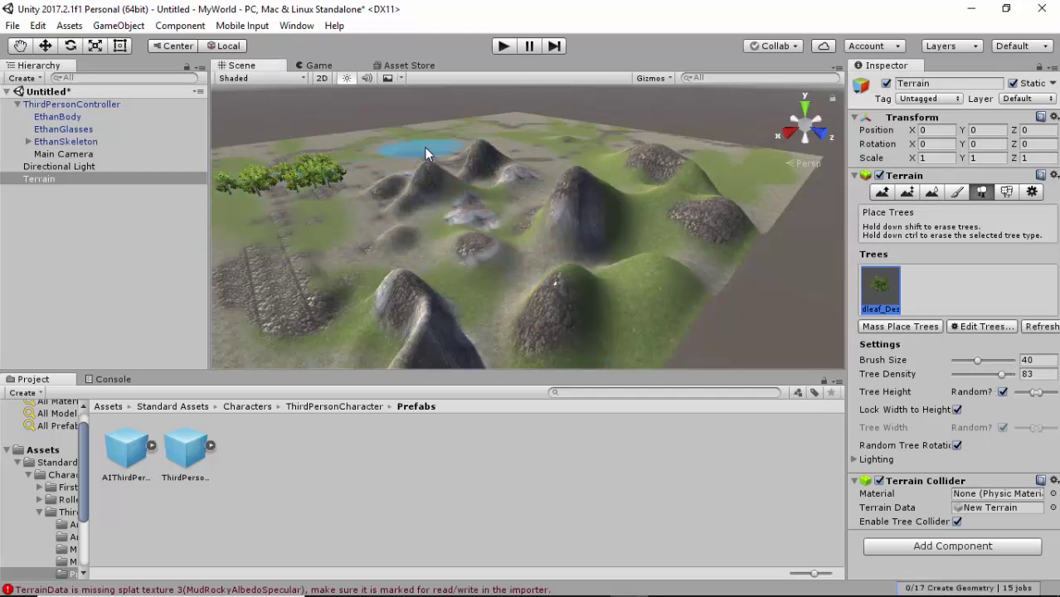
left_click(552, 132)
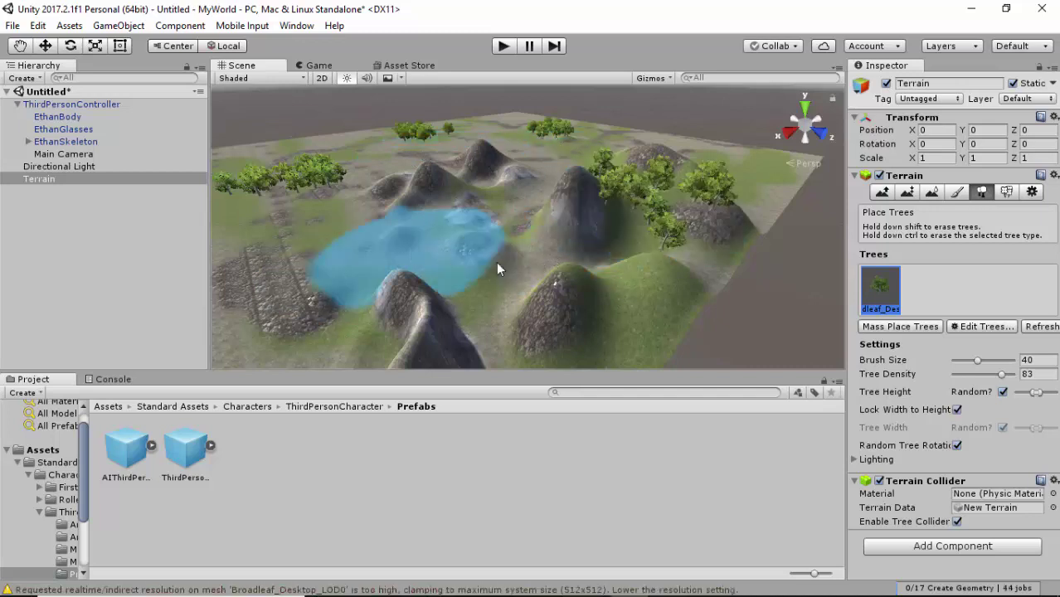
left_click(324, 284)
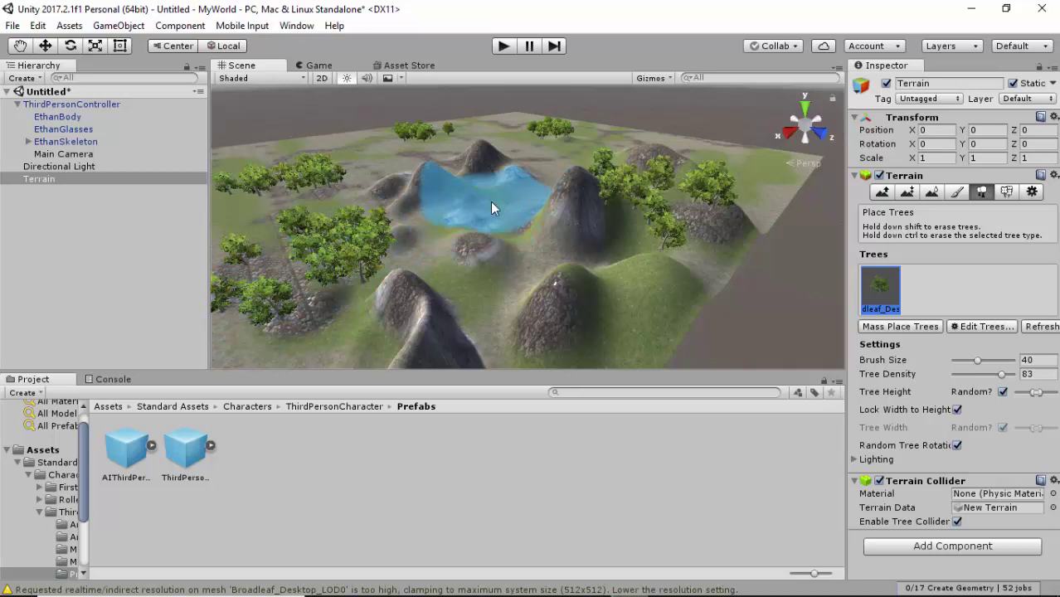
left_click(491, 202)
mouse_move(574, 343)
left_mouse_down()
mouse_move(639, 338)
mouse_move(730, 186)
mouse_move(766, 174)
left_mouse_up()
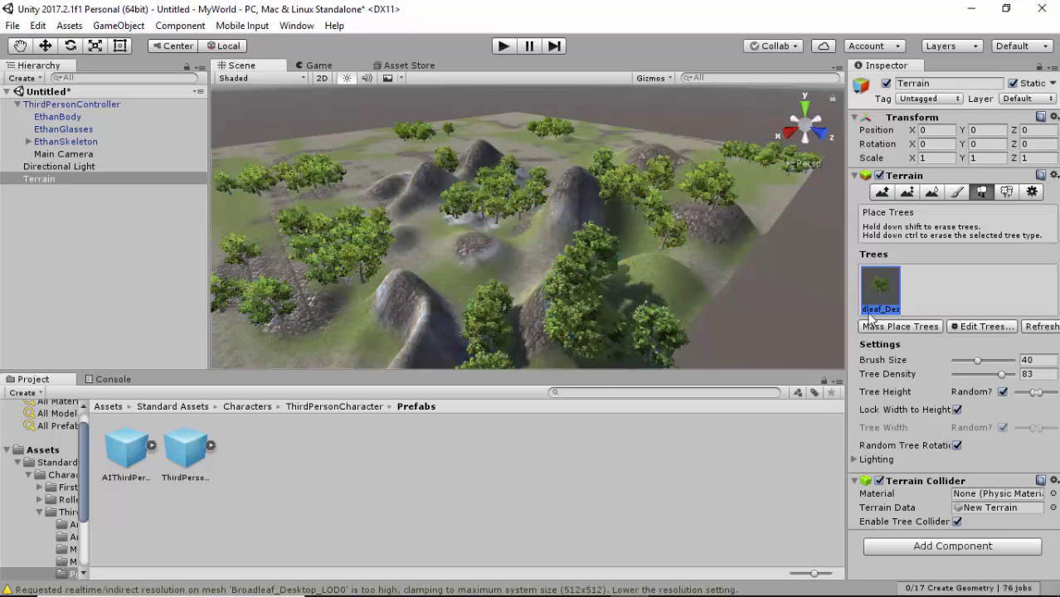
Add the Conifer_Desktop prefab as the terrain's second tree type.
left_click(987, 329)
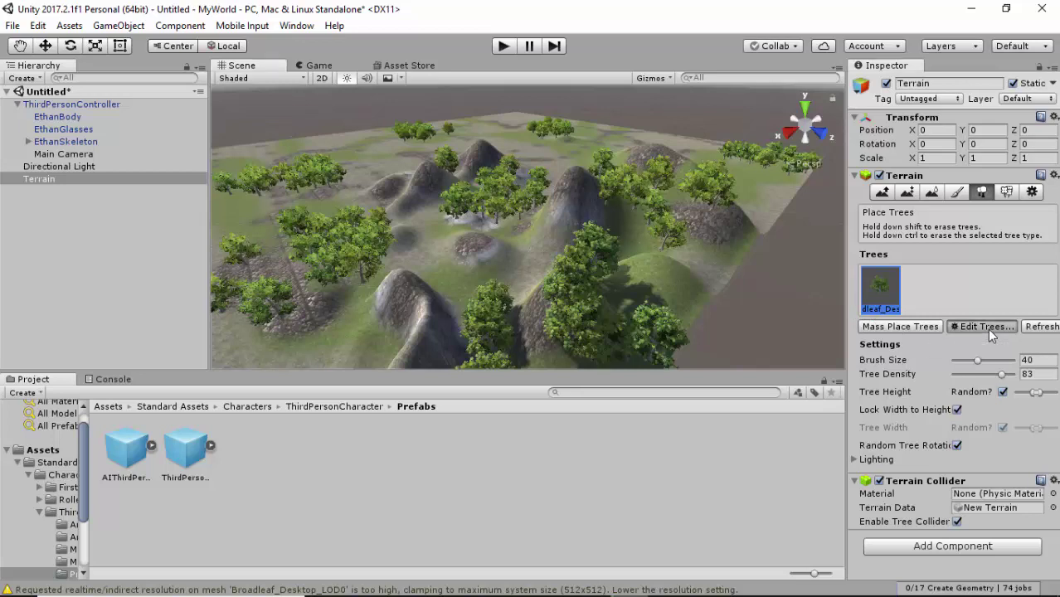
left_click(984, 331)
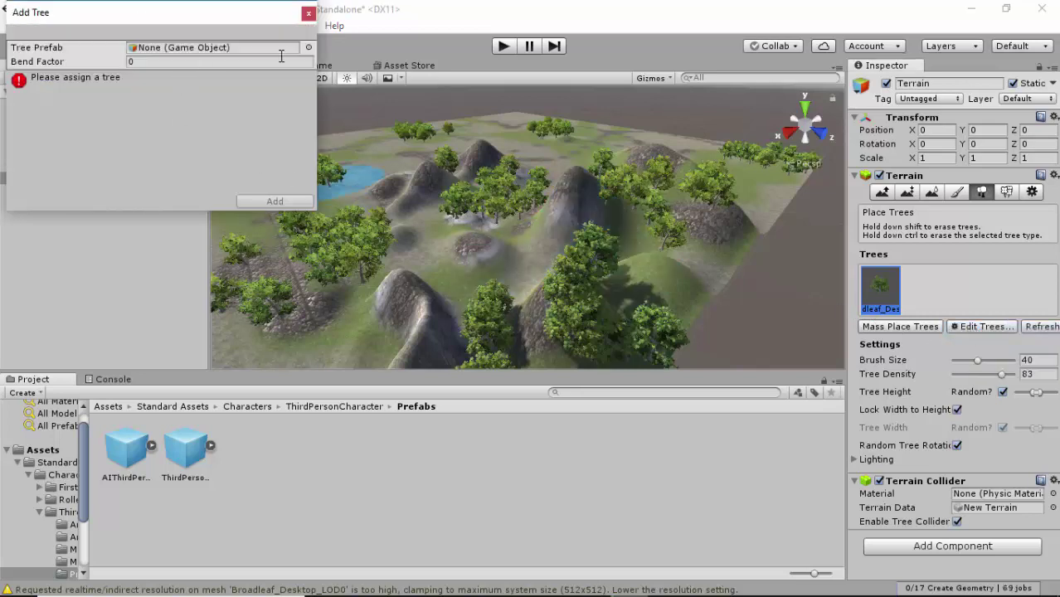
left_click(309, 47)
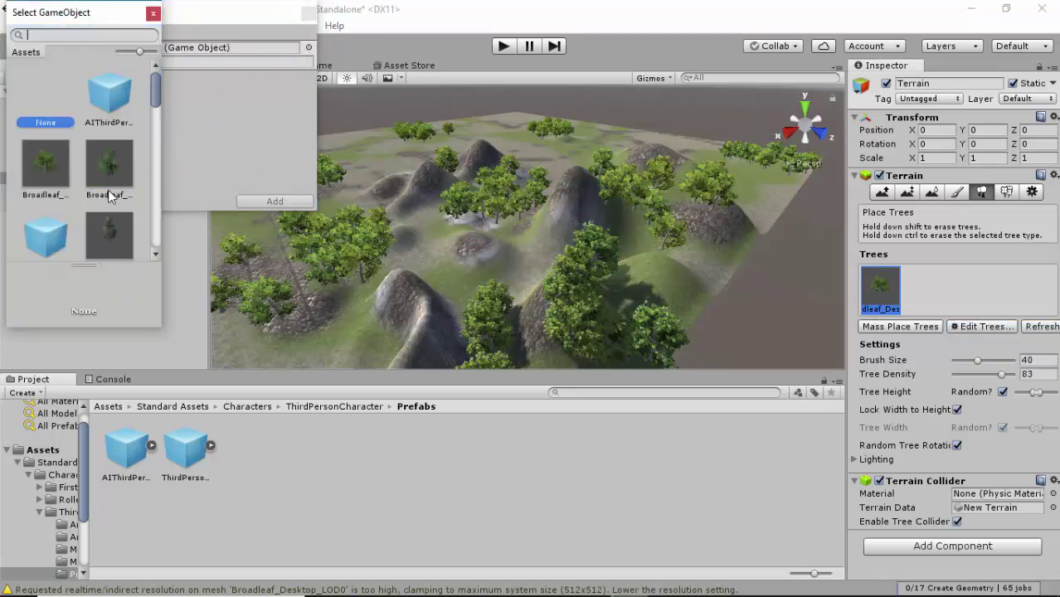
left_click(113, 234)
double_click(112, 222)
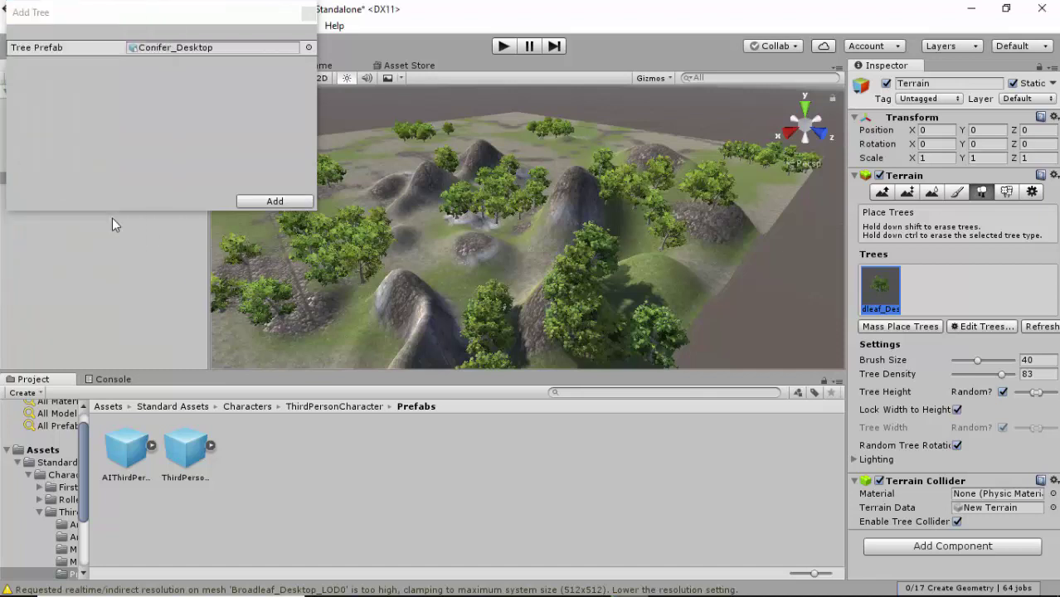
left_click(249, 201)
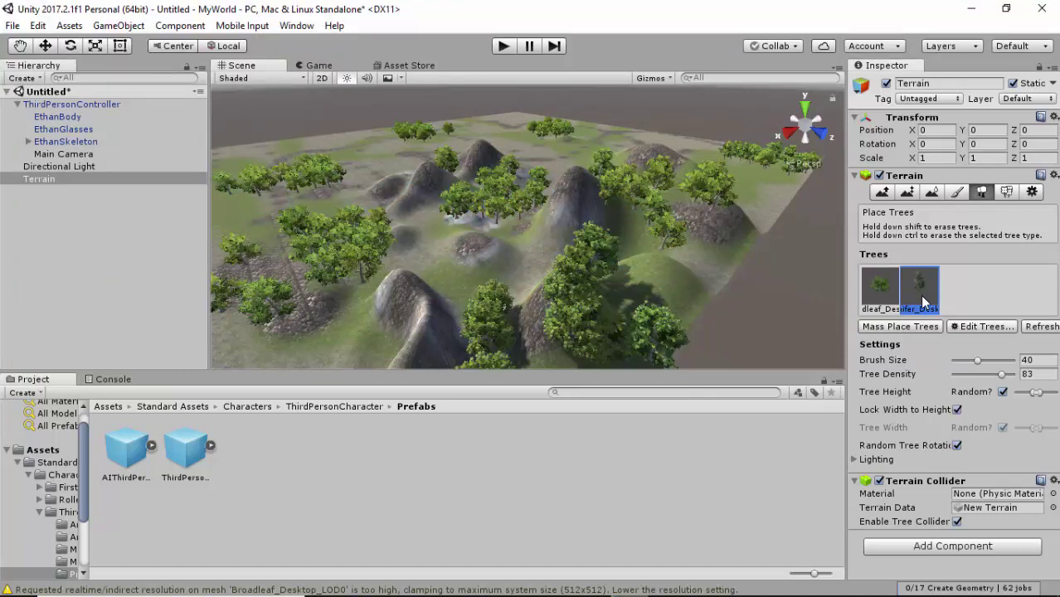
Paint dense groups of Conifer_Desktop trees among the broadleaf clusters, over the hills and along the terrain's outer edges with brush size 40.
mouse_move(348, 148)
left_mouse_down()
mouse_move(510, 170)
mouse_move(486, 184)
mouse_move(440, 182)
left_mouse_up()
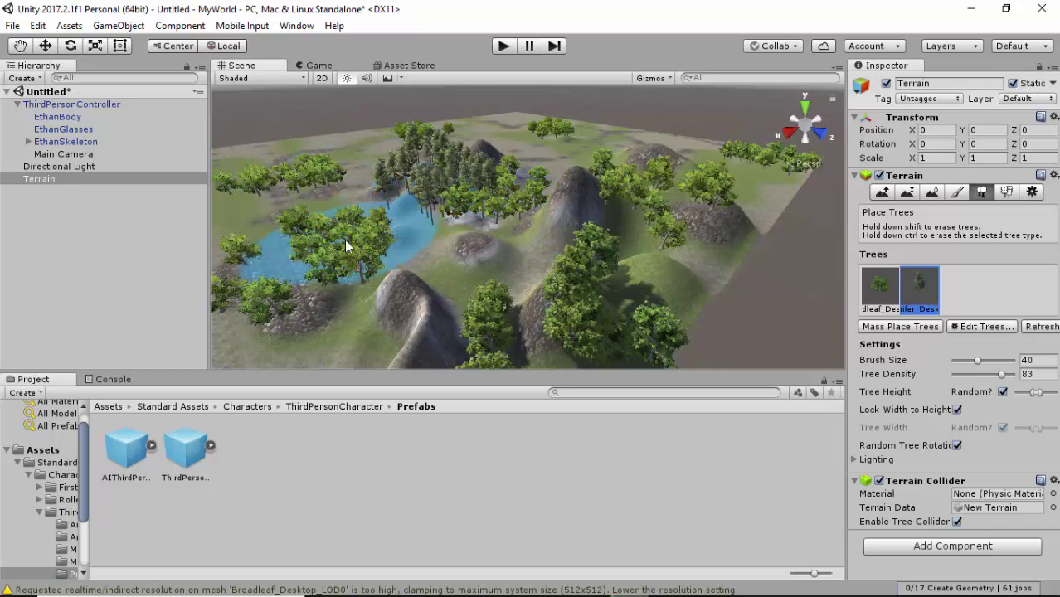
mouse_move(344, 239)
left_mouse_down()
mouse_move(251, 228)
mouse_move(372, 294)
mouse_move(372, 316)
mouse_move(534, 335)
mouse_move(601, 308)
mouse_move(621, 273)
mouse_move(677, 253)
mouse_move(728, 180)
mouse_move(654, 123)
left_mouse_up()
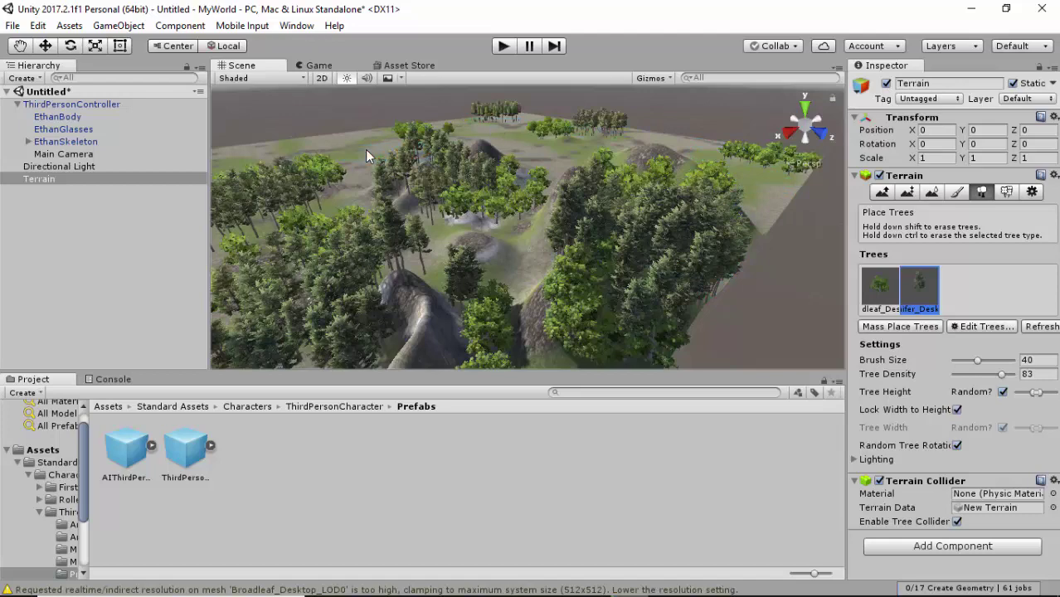
left_click_drag(288, 183, 377, 218, "shift")
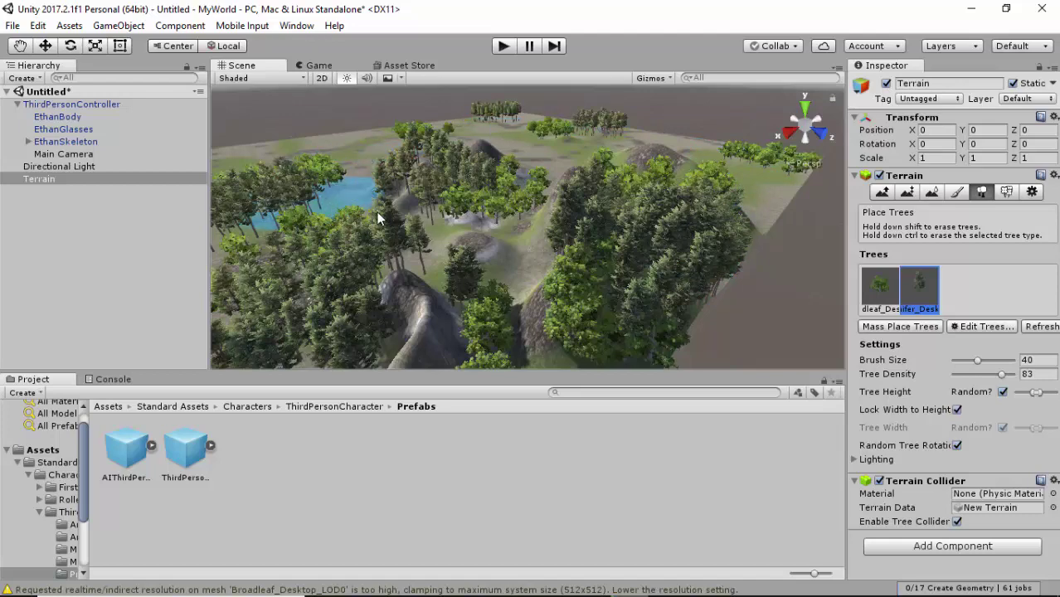
scroll(230, 154, "down", 5)
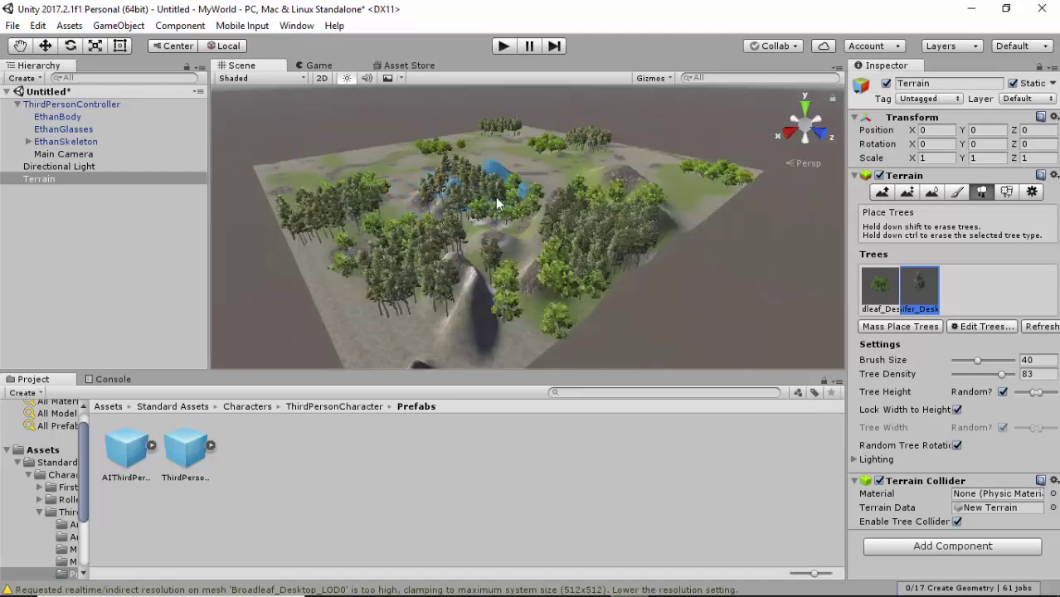
mouse_move(331, 158)
left_mouse_down()
mouse_move(343, 292)
mouse_move(383, 348)
left_mouse_up()
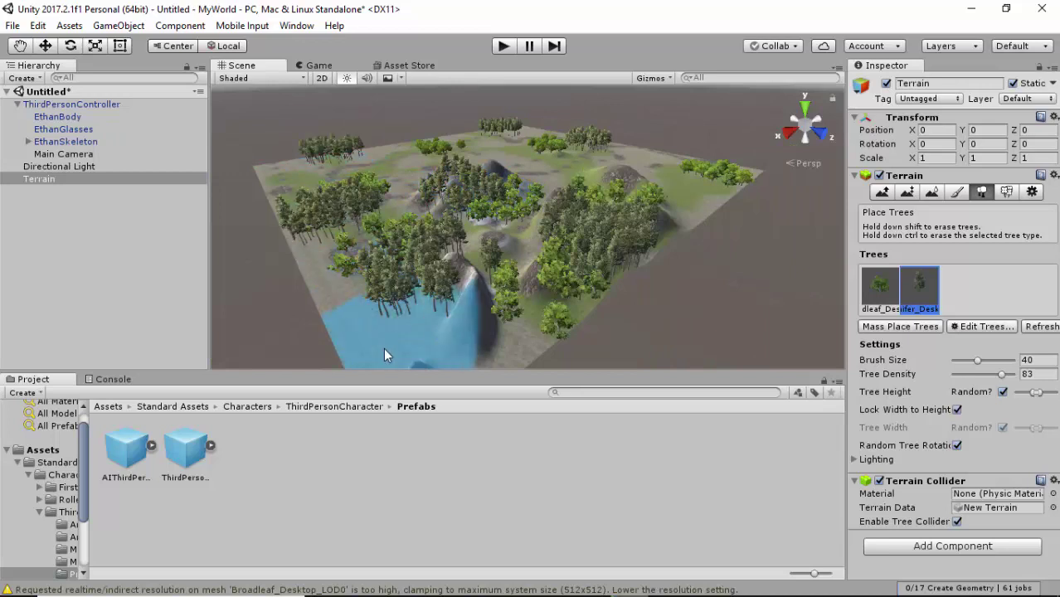
Add the Broadleaf_Mobile prefab as the terrain's third tree type and paint groups of it across the far edges and the central valley.
left_click(986, 326)
left_click(986, 340)
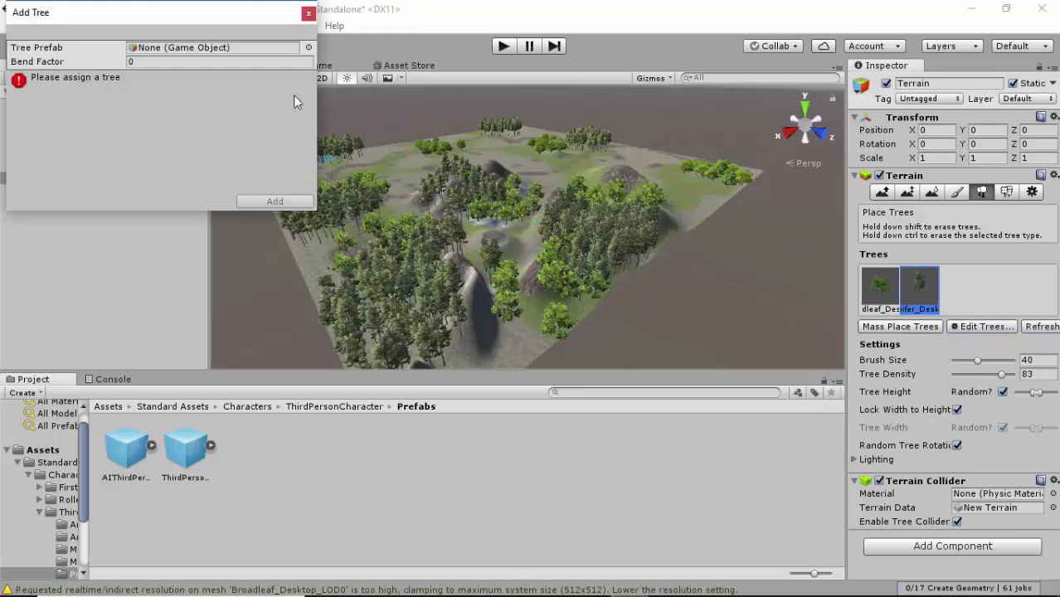
left_click(307, 48)
double_click(114, 169)
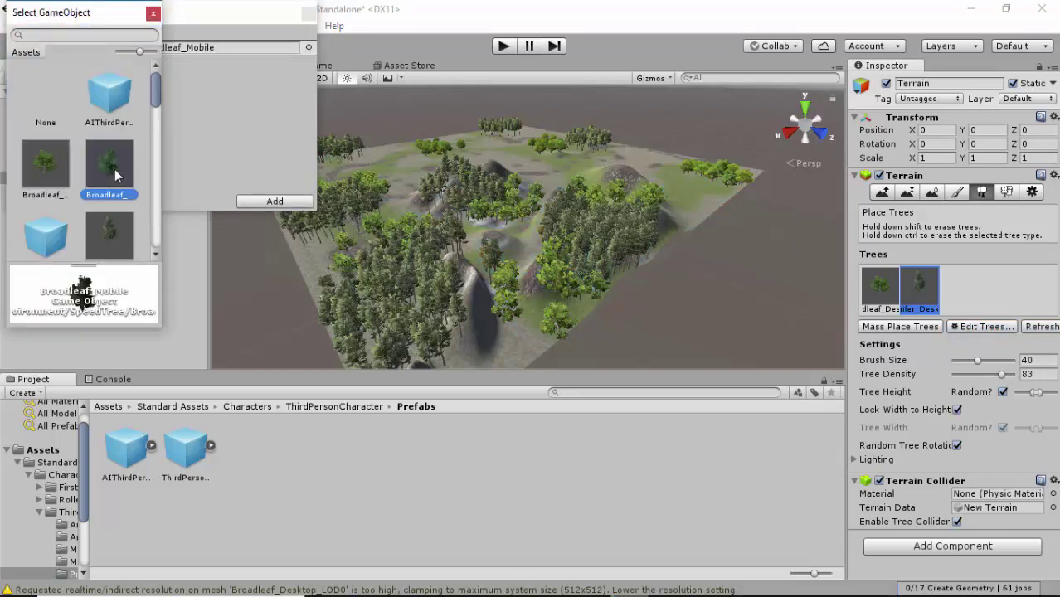
left_click(276, 200)
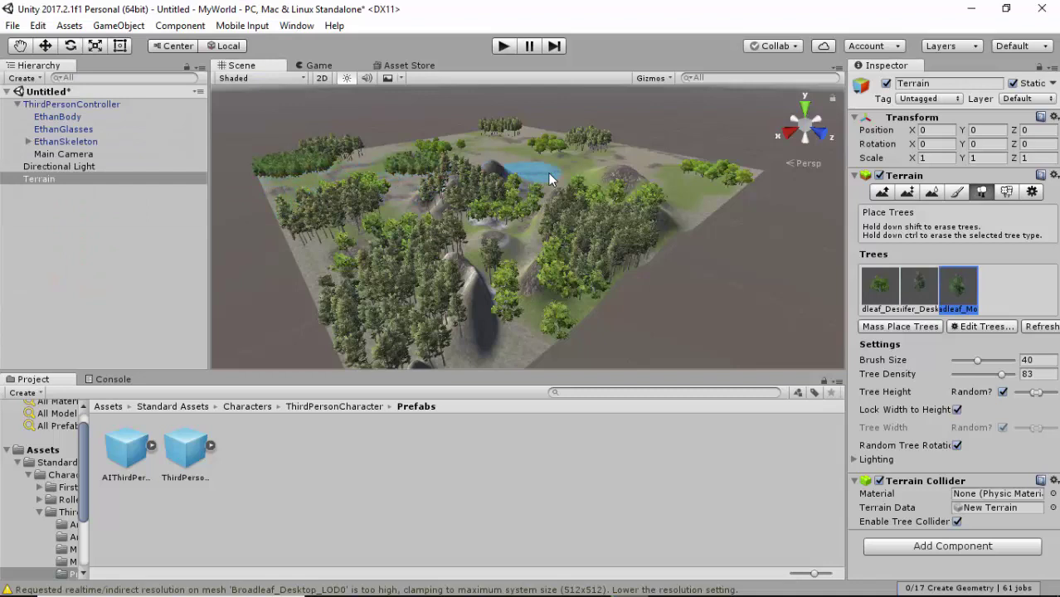
left_click_drag(477, 155, 624, 177)
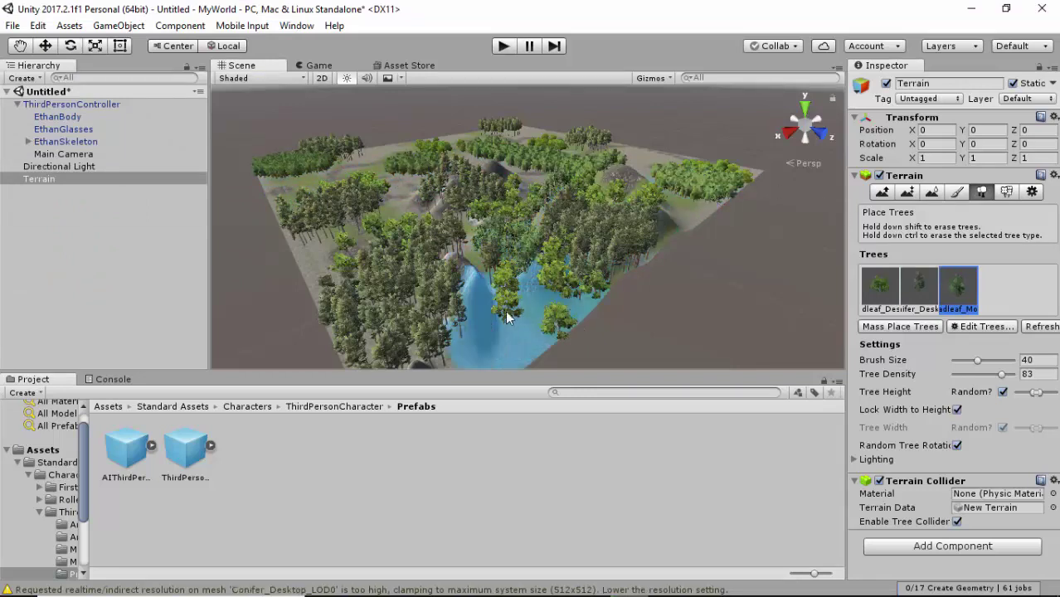
Play-test the scene by running the character forward through the forest and over the hills, and stop play mode.
left_click(503, 46)
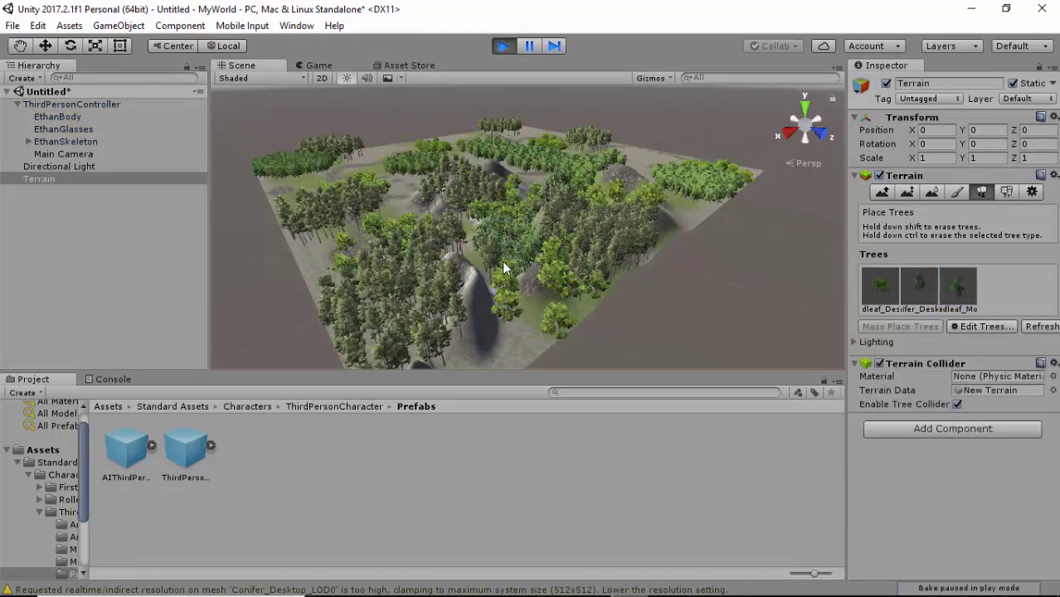
key("w")
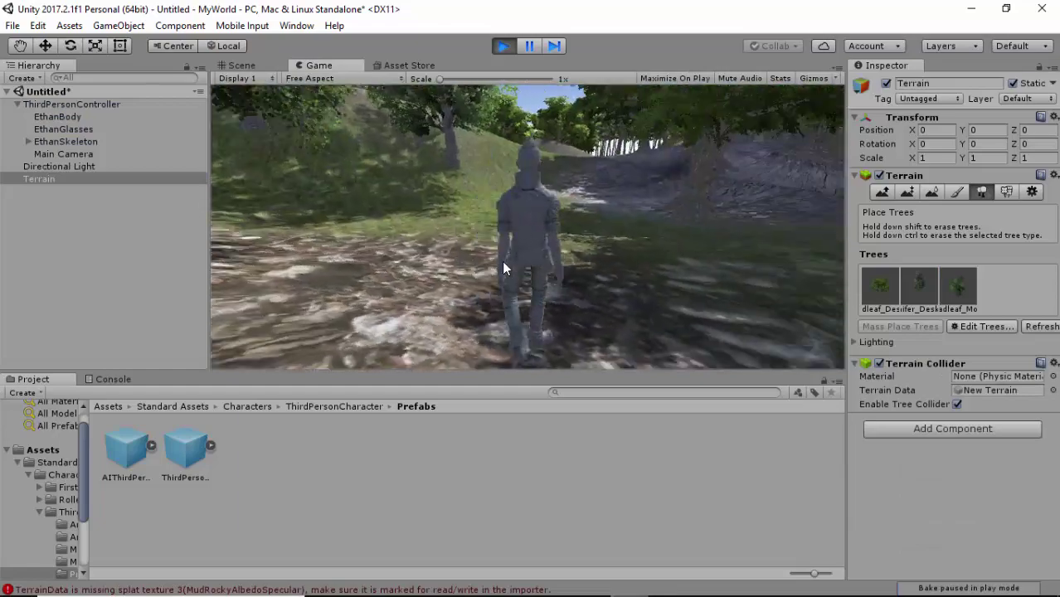
key("w")
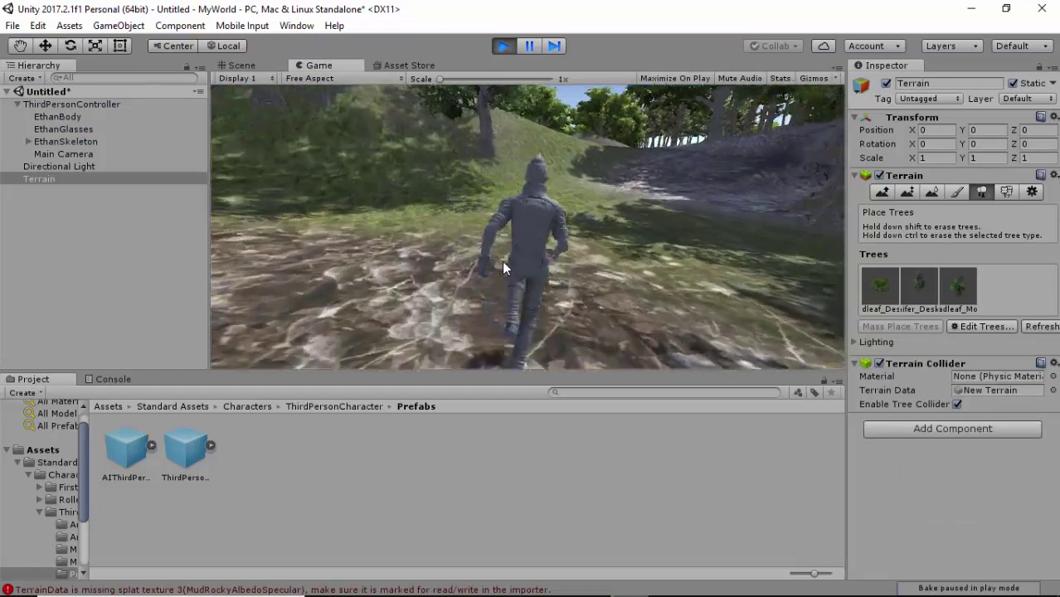
key("w")
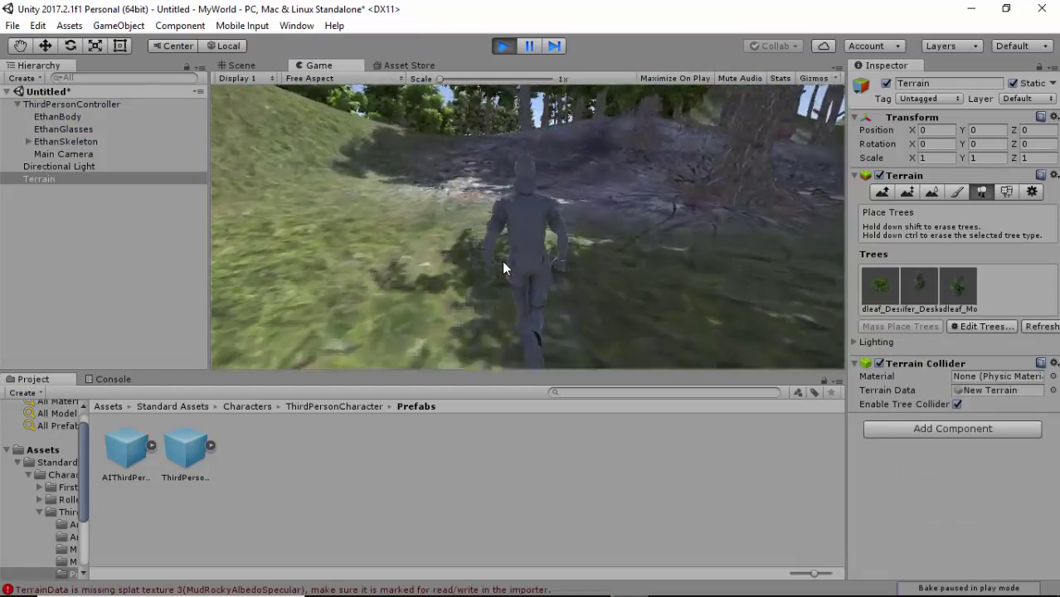
key("w")
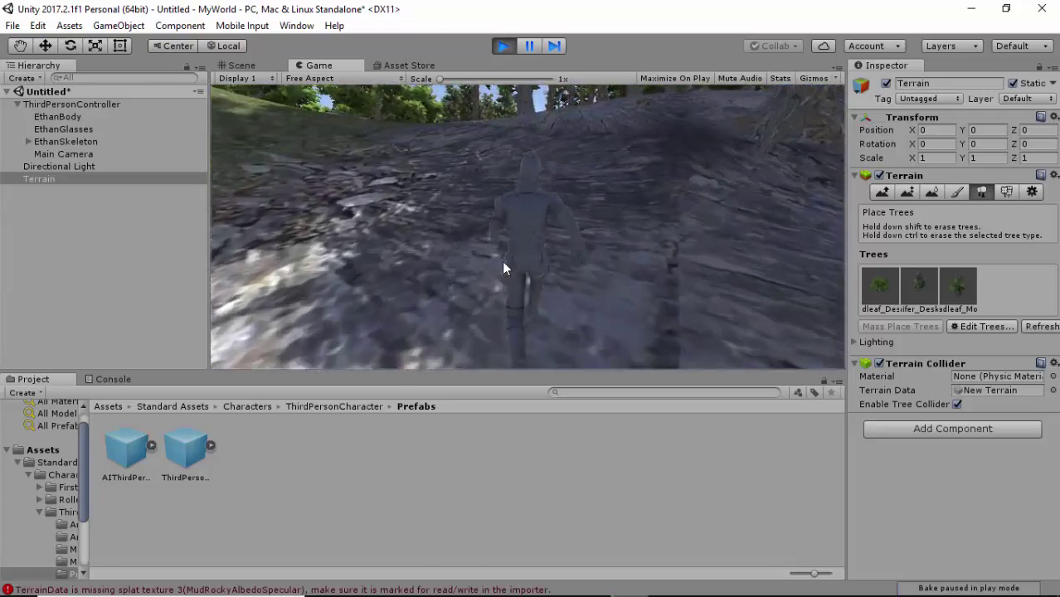
key("w")
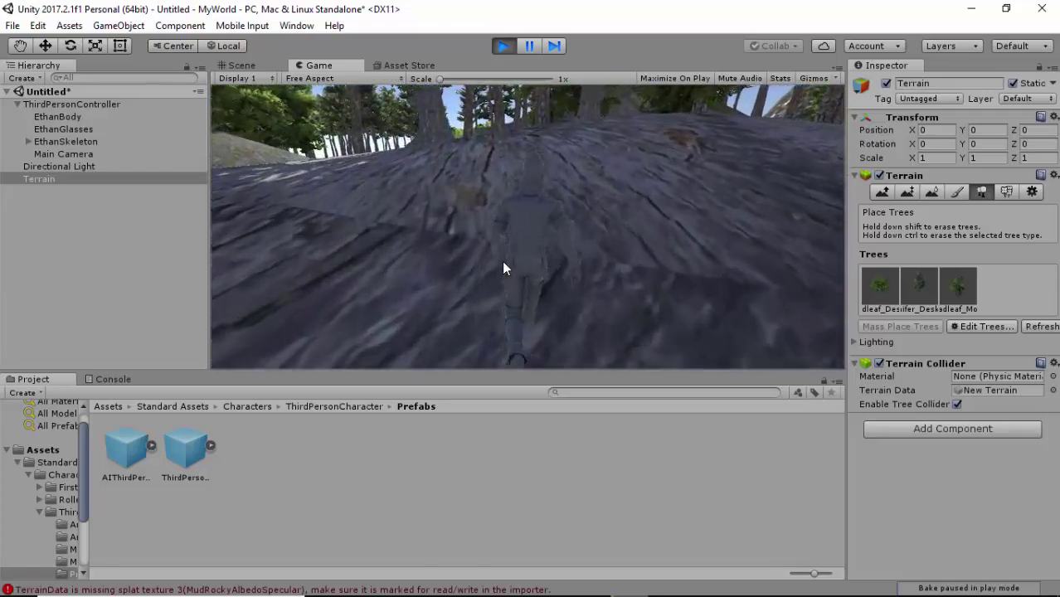
key("w")
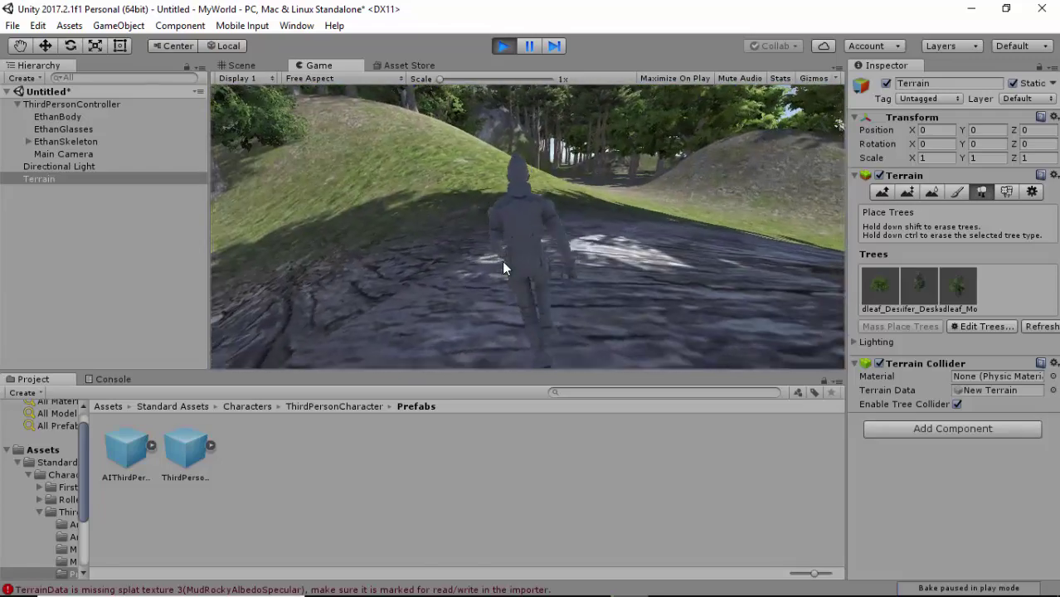
key("w")
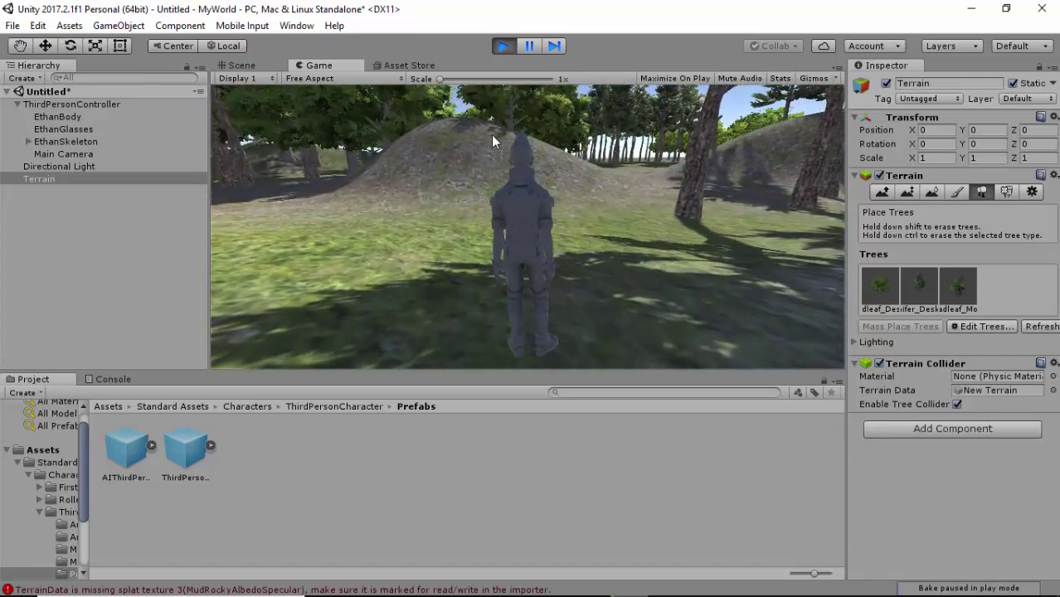
left_click(504, 47)
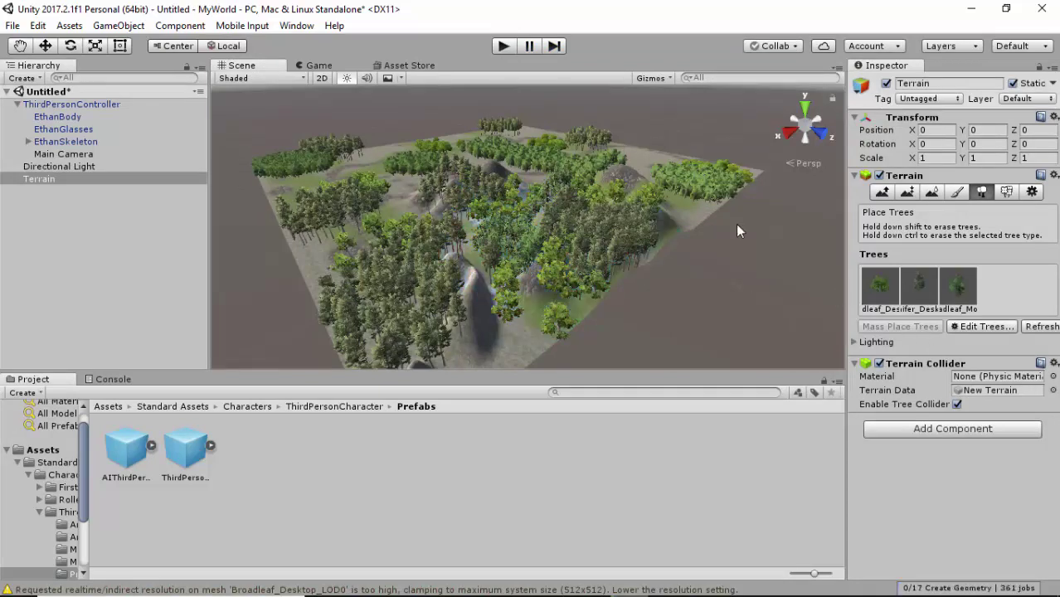
Add the GrassFrond02AlbedoAlpha texture as a grass detail on the terrain, keeping the default size and colour settings.
left_click(1007, 192)
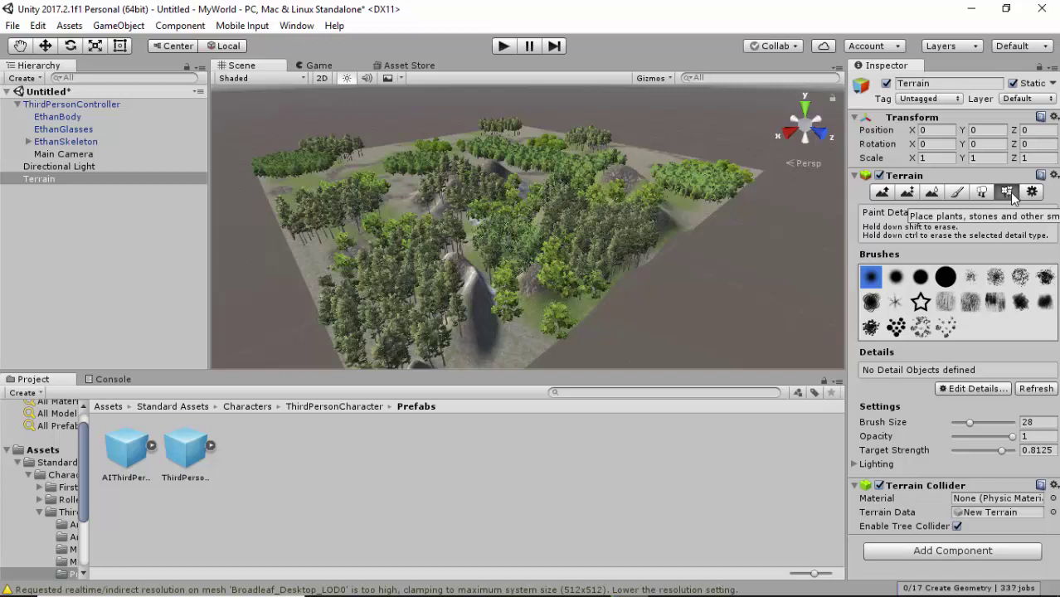
left_click(956, 392)
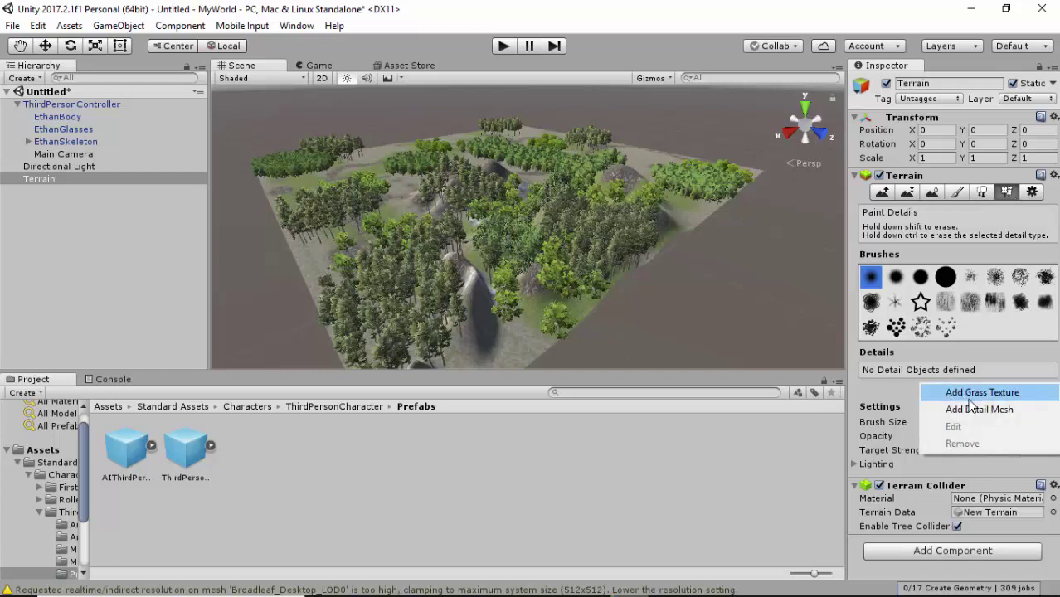
left_click(978, 393)
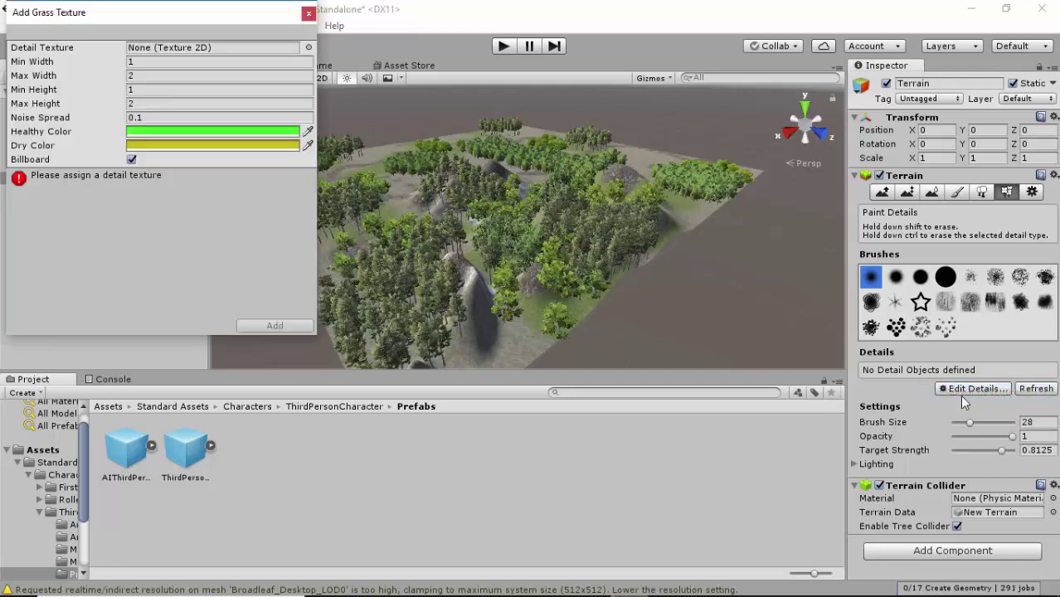
left_click(309, 47)
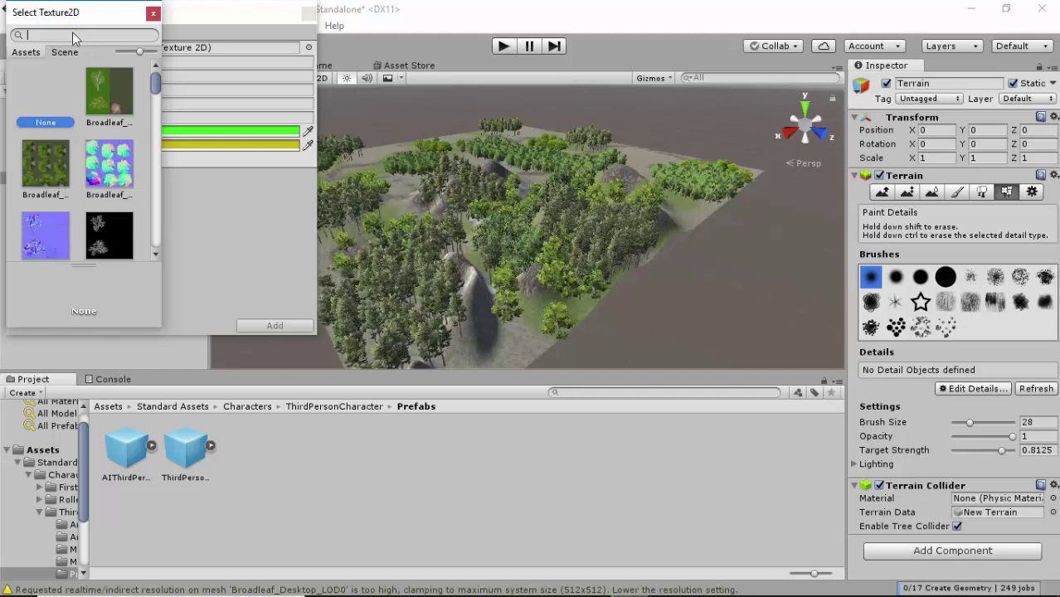
type("grass")
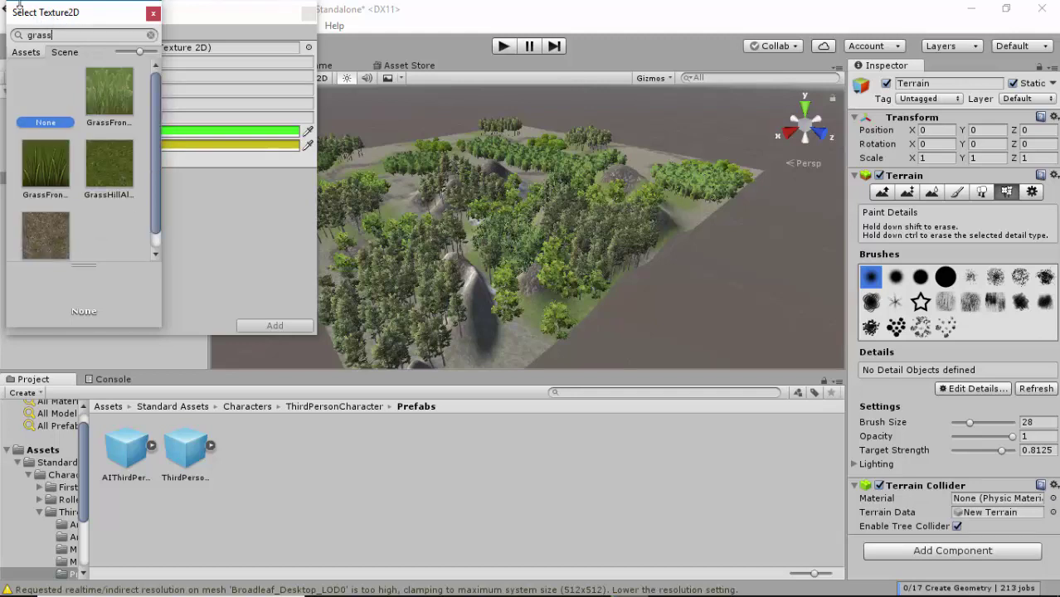
left_click(56, 174)
scroll(76, 174, "down", 1)
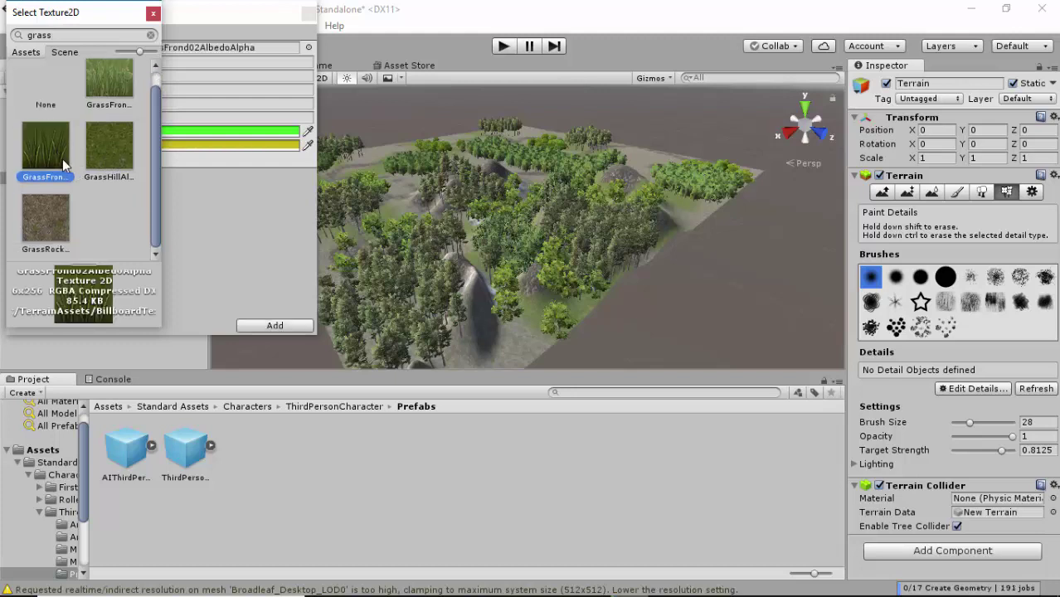
double_click(52, 153)
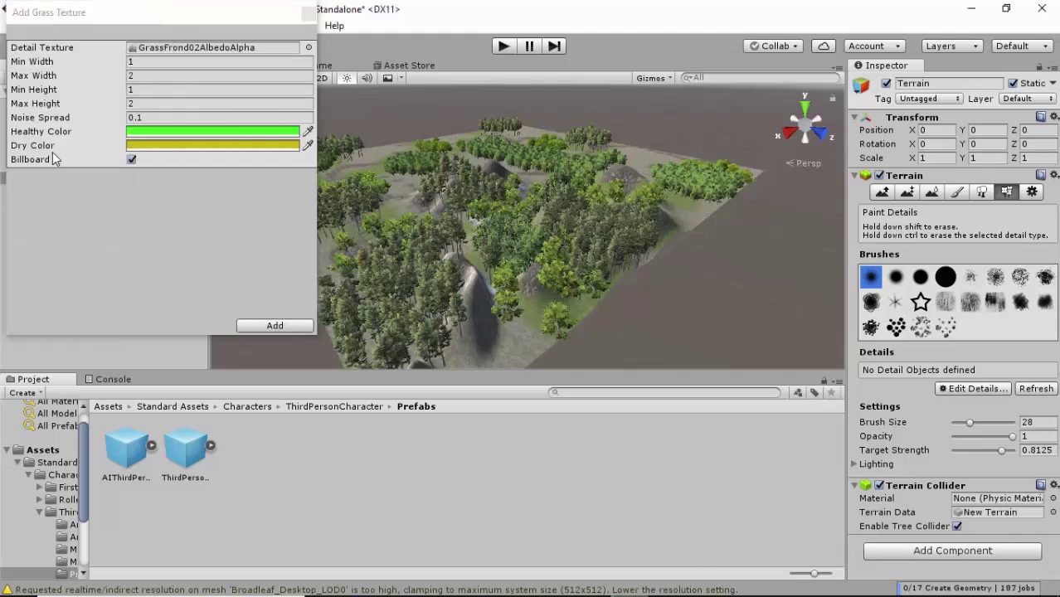
left_click(274, 325)
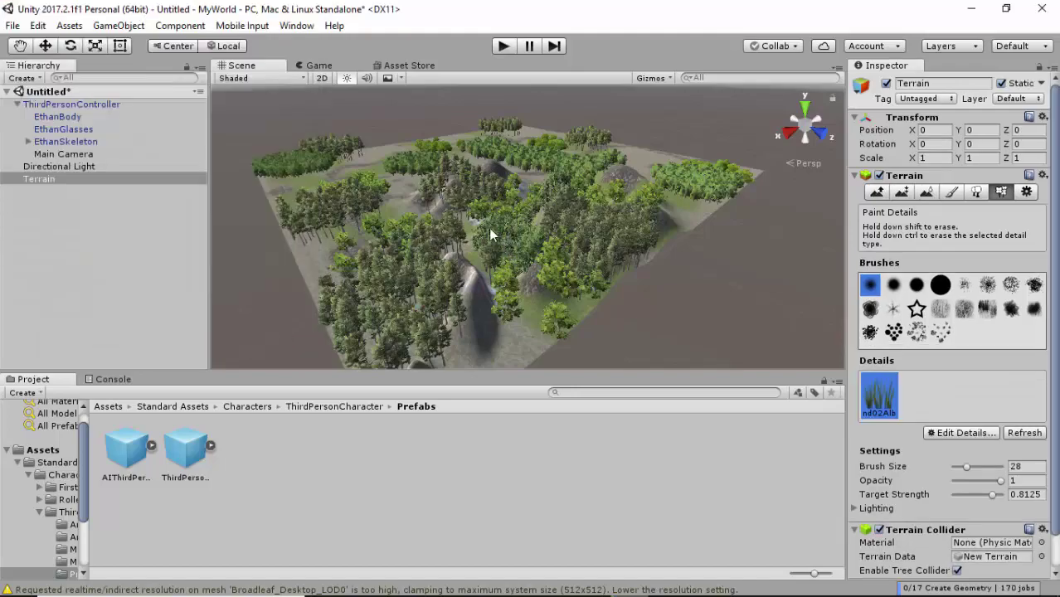
Paint dense grass on the terrain around the ThirdPersonController with brush size 28, opacity 1 and target strength 0.8125.
scroll(487, 229, "up", 10)
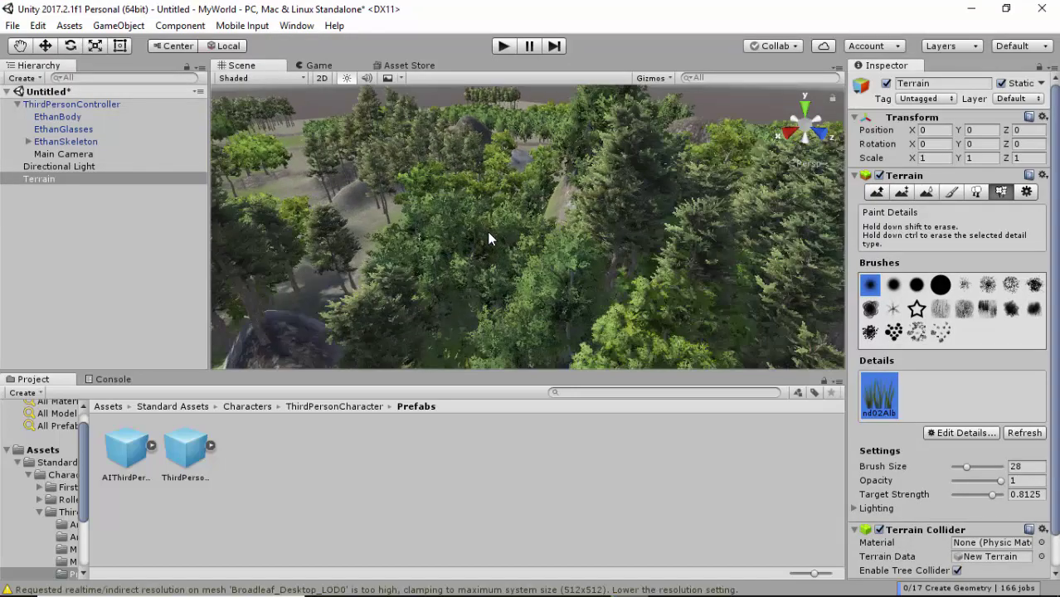
scroll(474, 228, "up", 8)
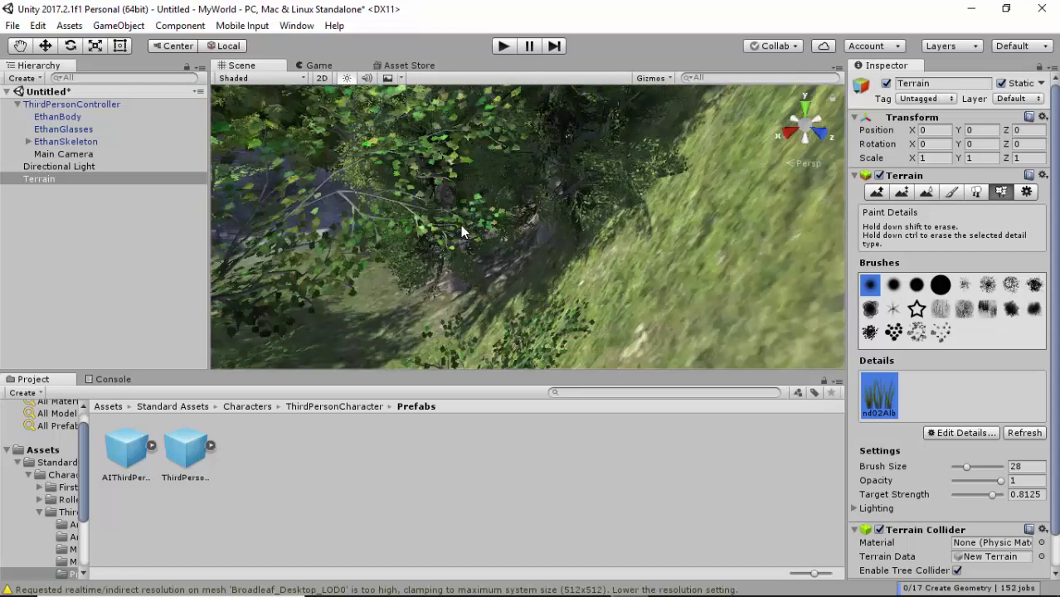
scroll(460, 225, "up", 3)
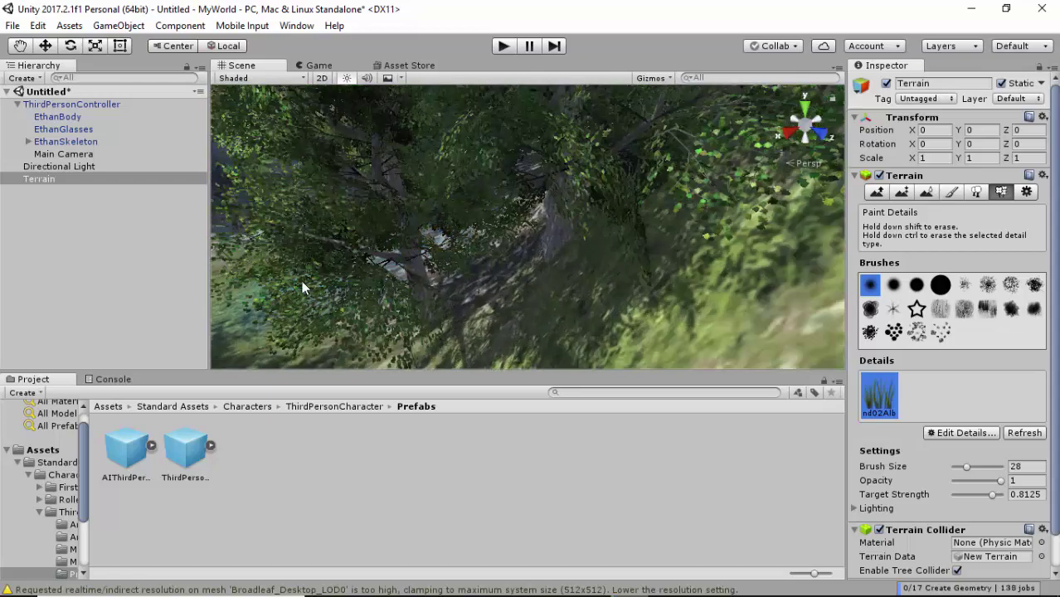
right_click_drag(301, 281, 509, 267)
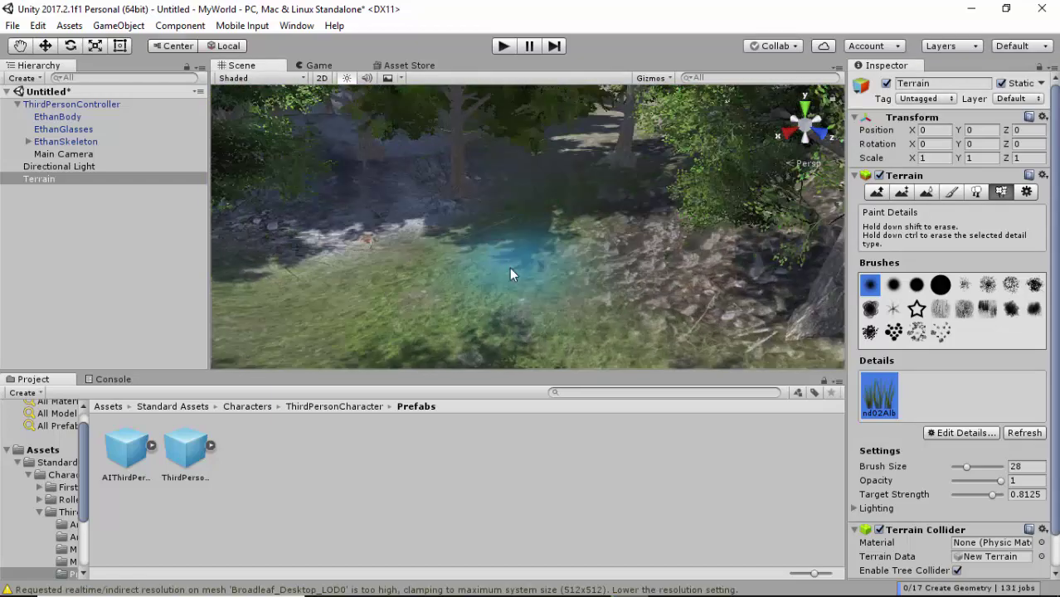
middle_click_drag(509, 267, 518, 241)
scroll(517, 241, "up", 2)
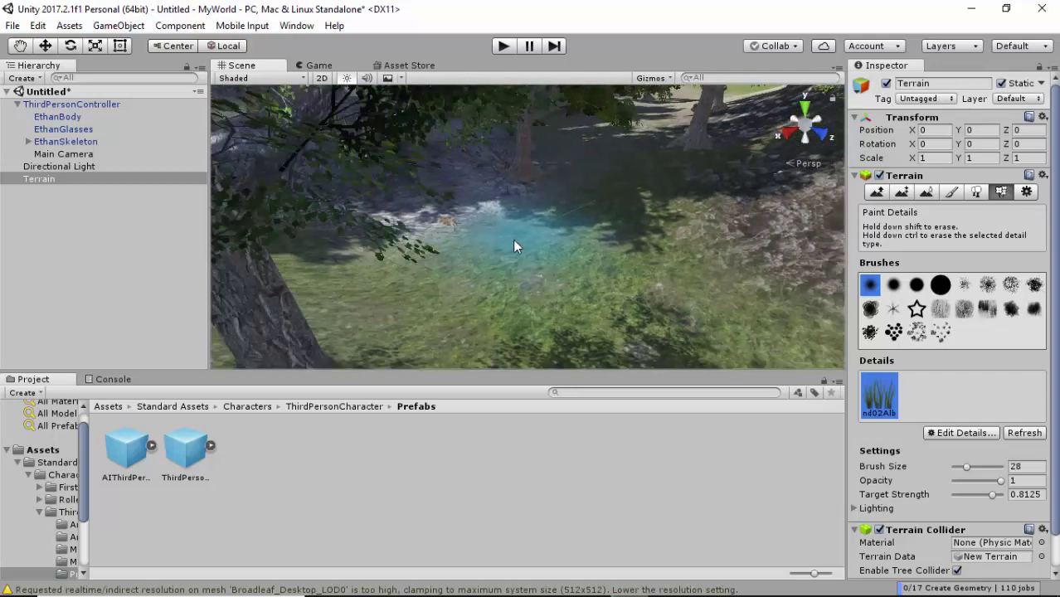
left_click(44, 45)
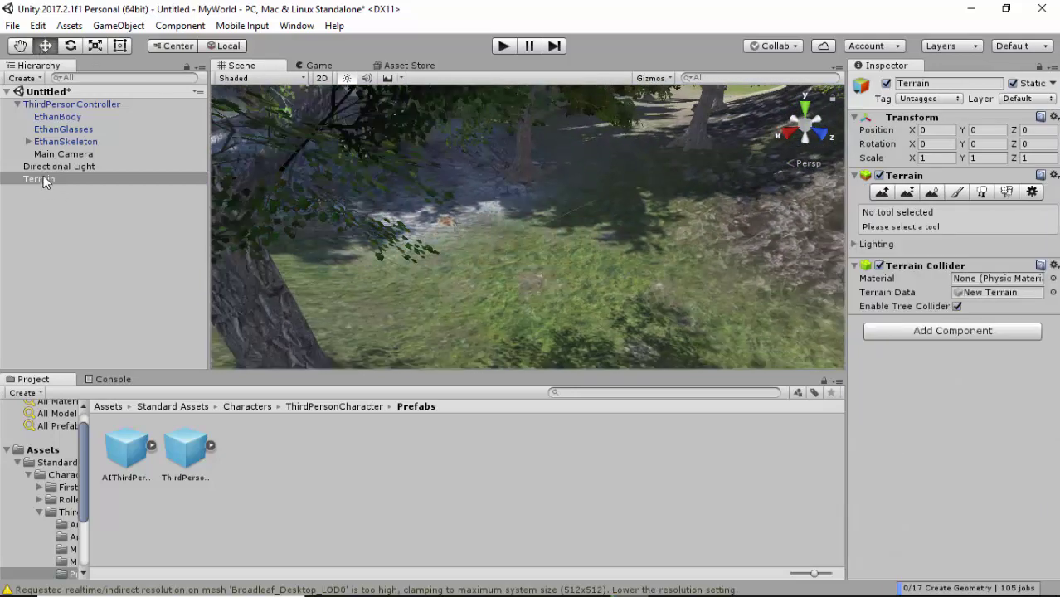
left_click(48, 105)
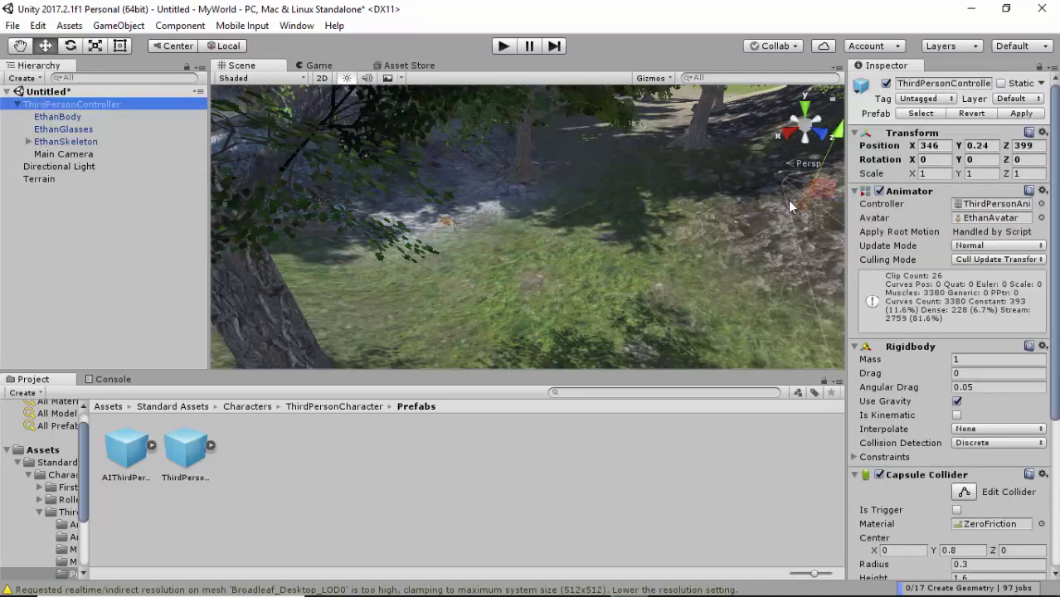
middle_click_drag(739, 235, 531, 224)
scroll(702, 241, "up", 1)
right_click_drag(698, 241, 626, 239)
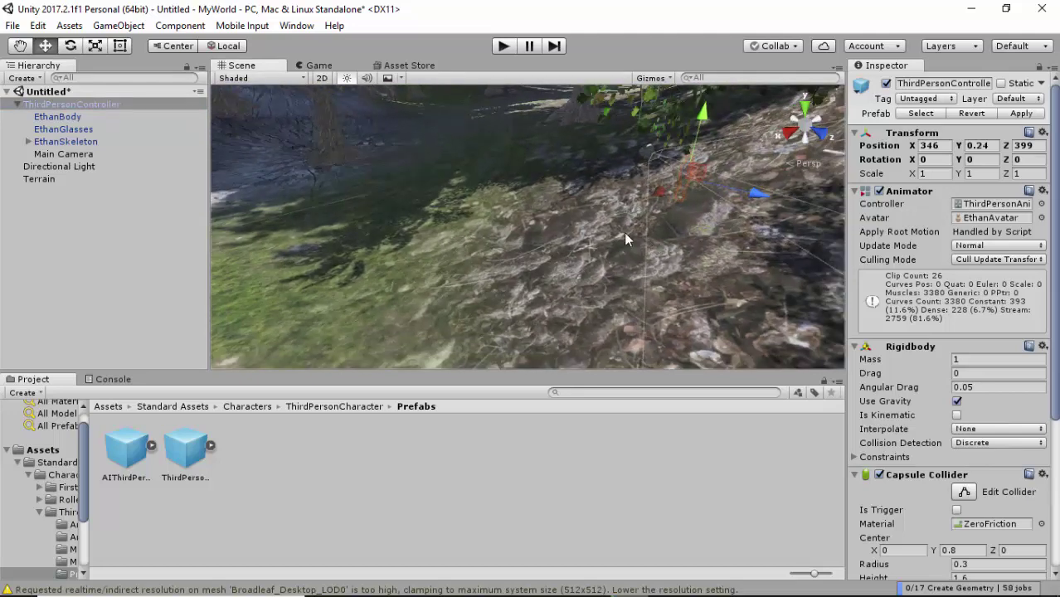
left_click(42, 180)
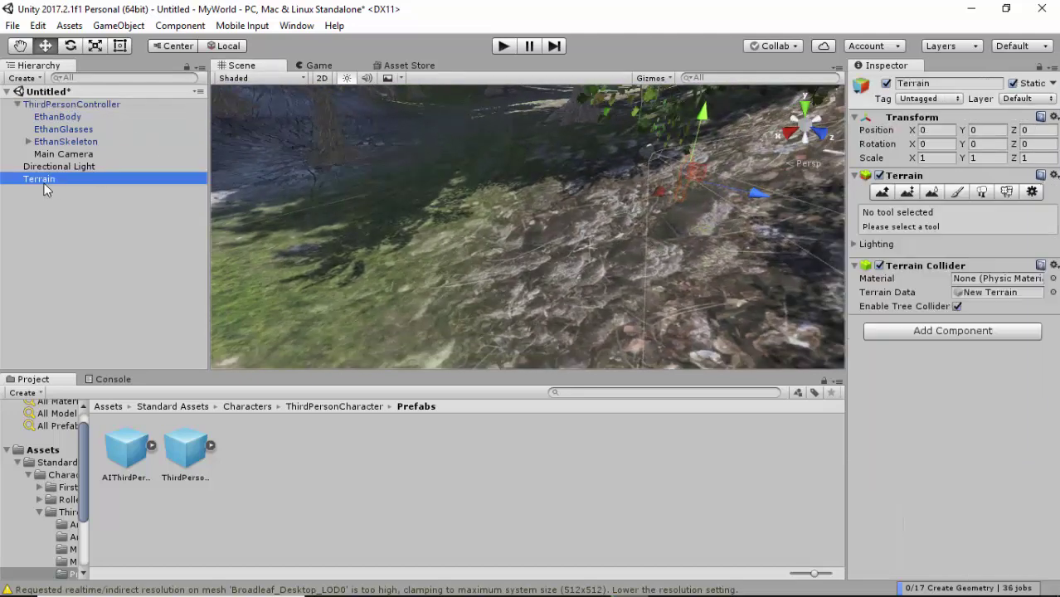
left_click(1004, 192)
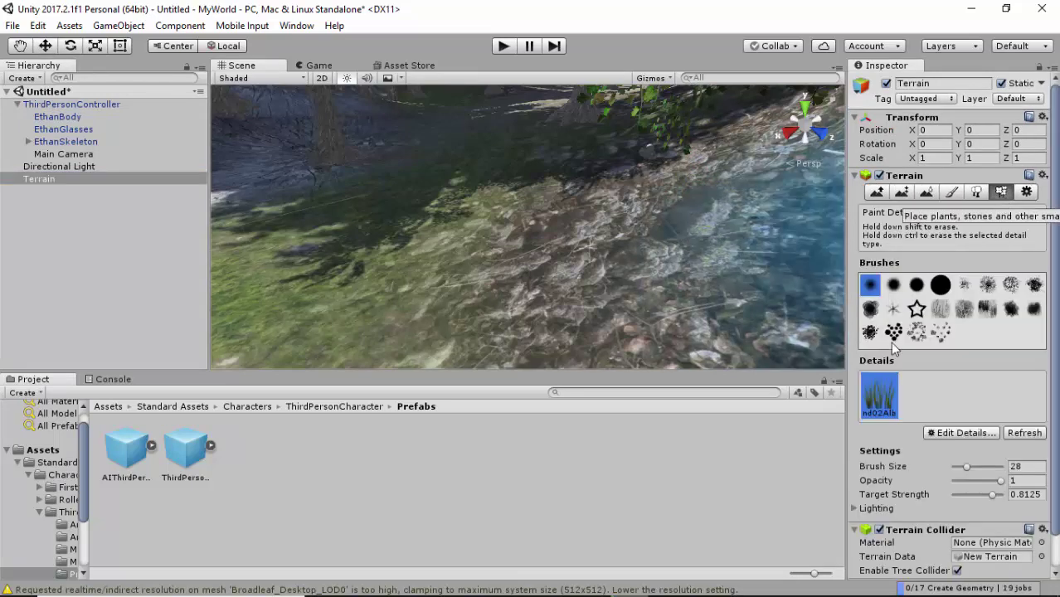
mouse_move(669, 251)
left_mouse_down()
mouse_move(464, 245)
mouse_move(311, 171)
mouse_move(279, 174)
mouse_move(285, 226)
mouse_move(314, 282)
left_mouse_up()
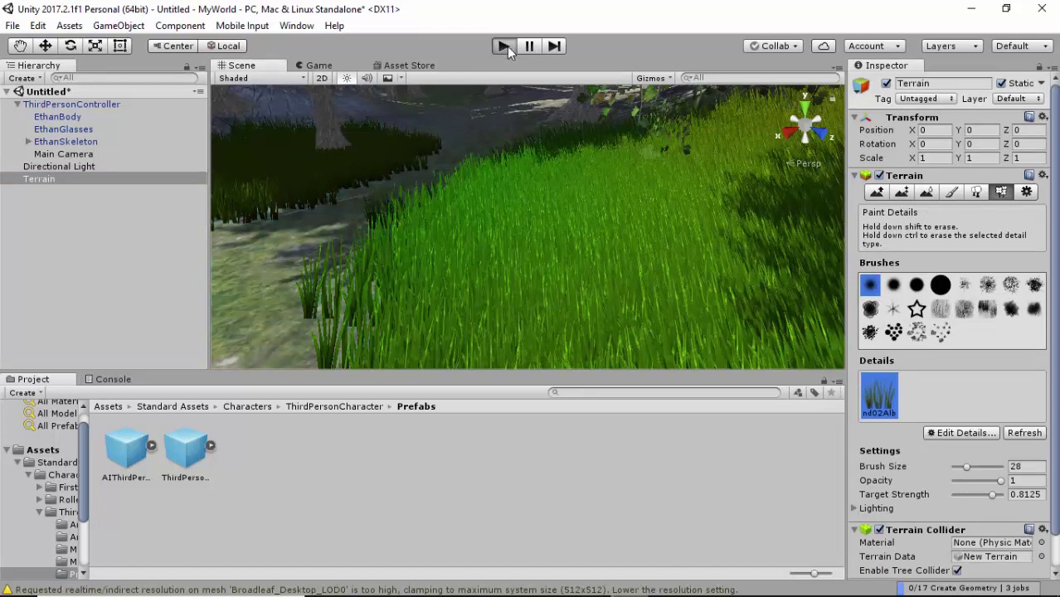
Play-test the scene by running the character through the painted grass, stop play mode, and view the entire terrain from afar.
left_click(503, 45)
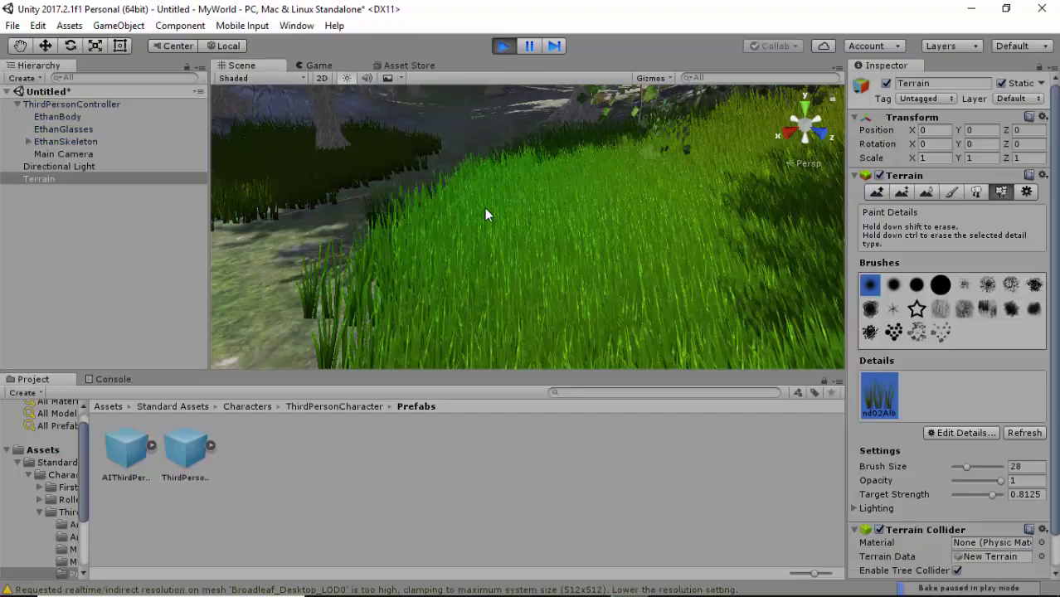
key("w")
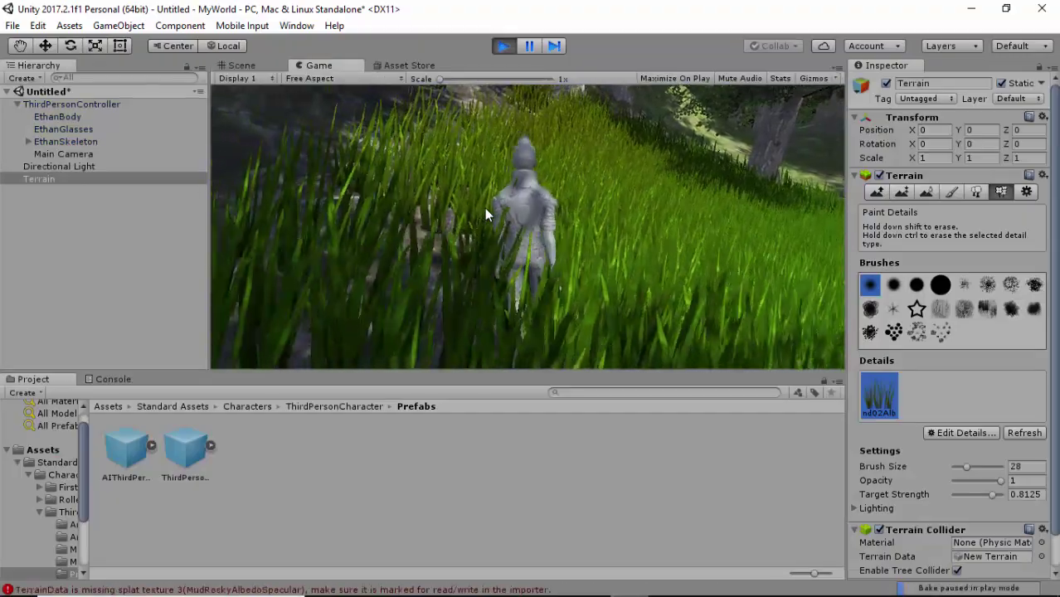
key("w")
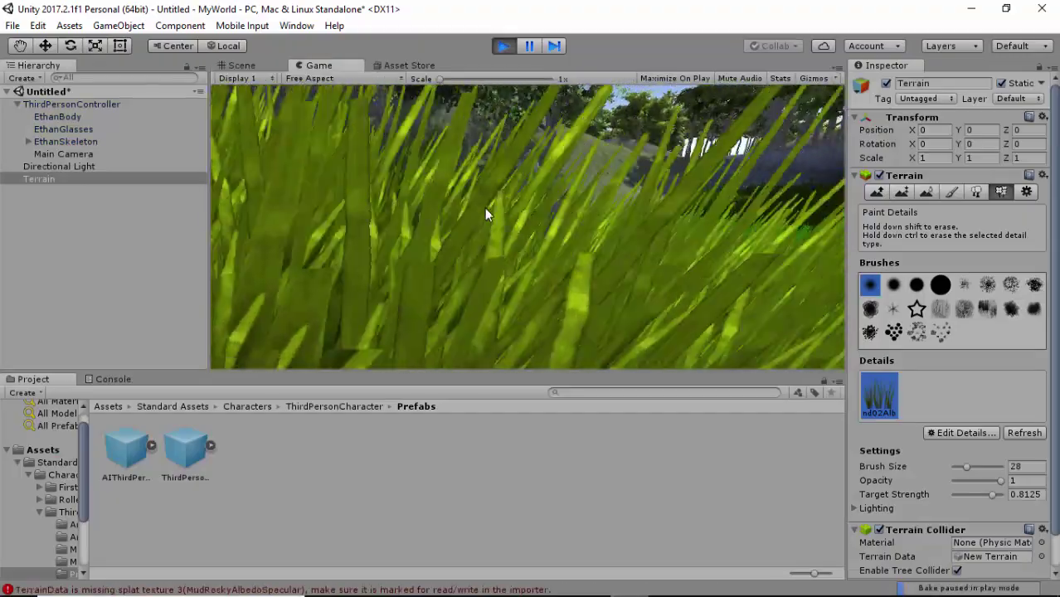
key("w")
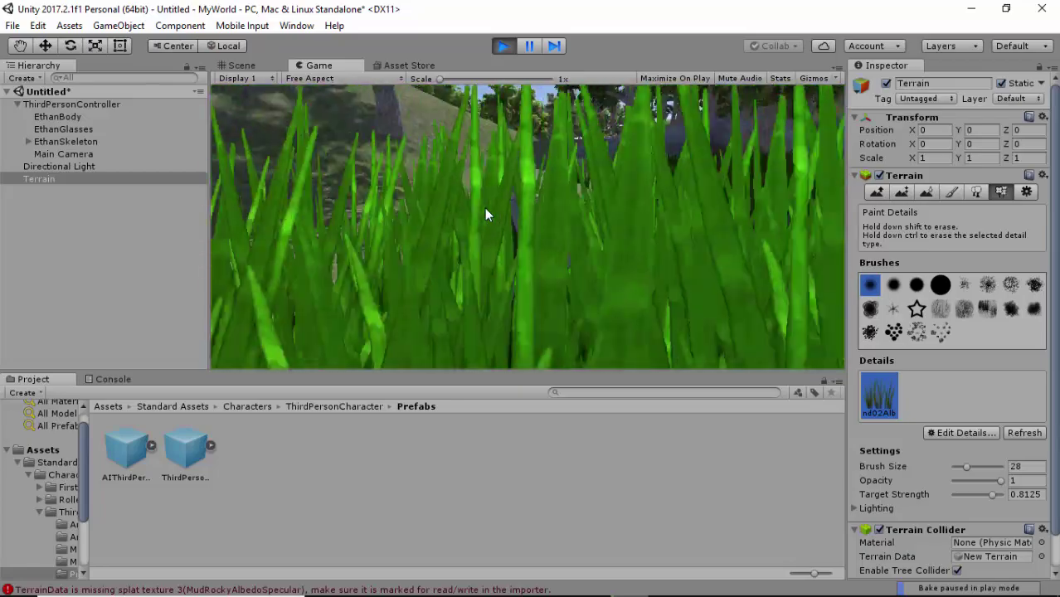
key("w")
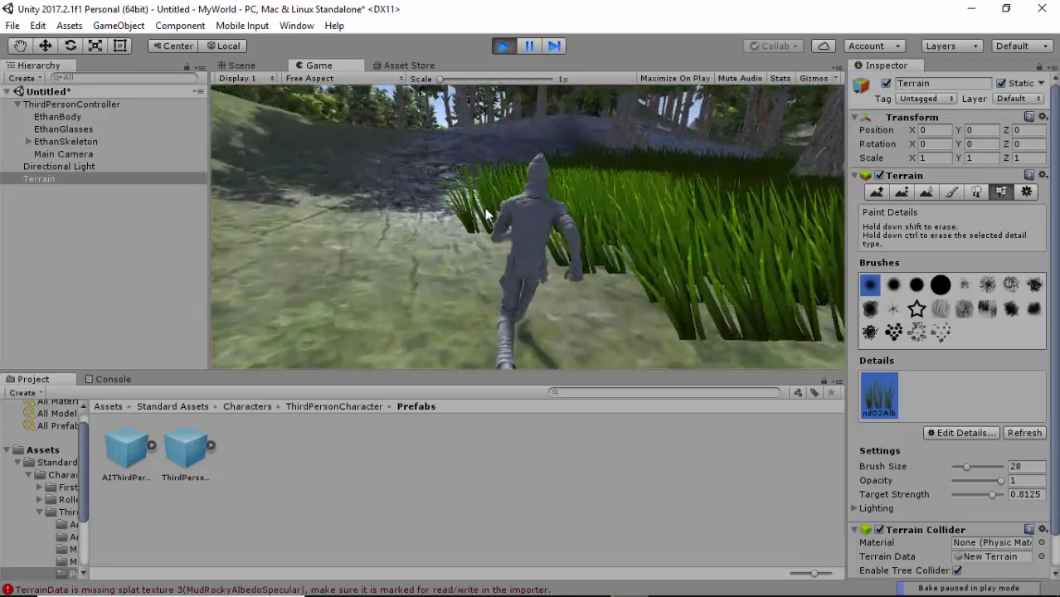
key("w")
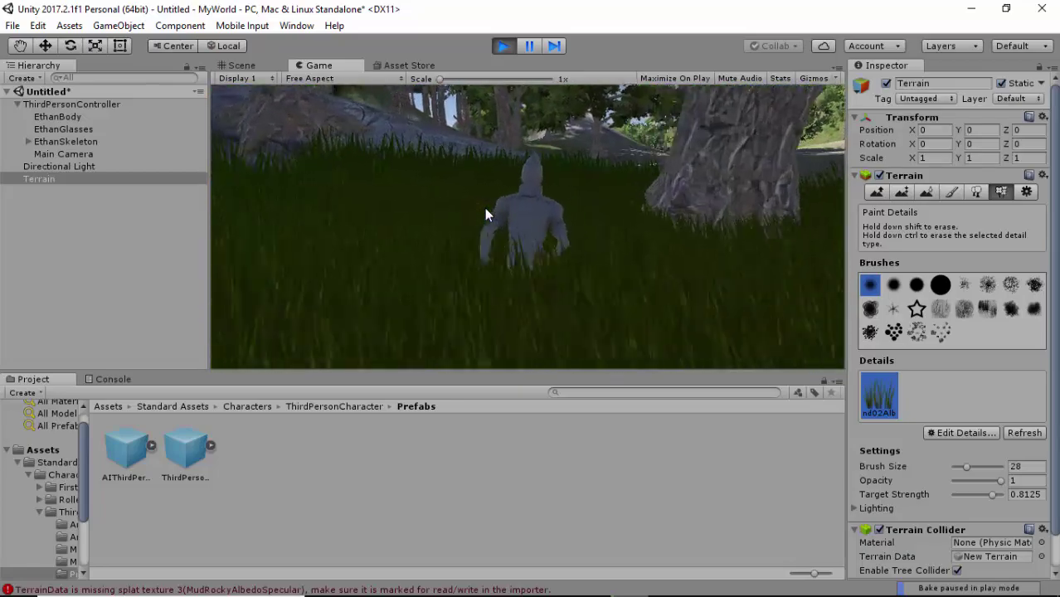
key("a")
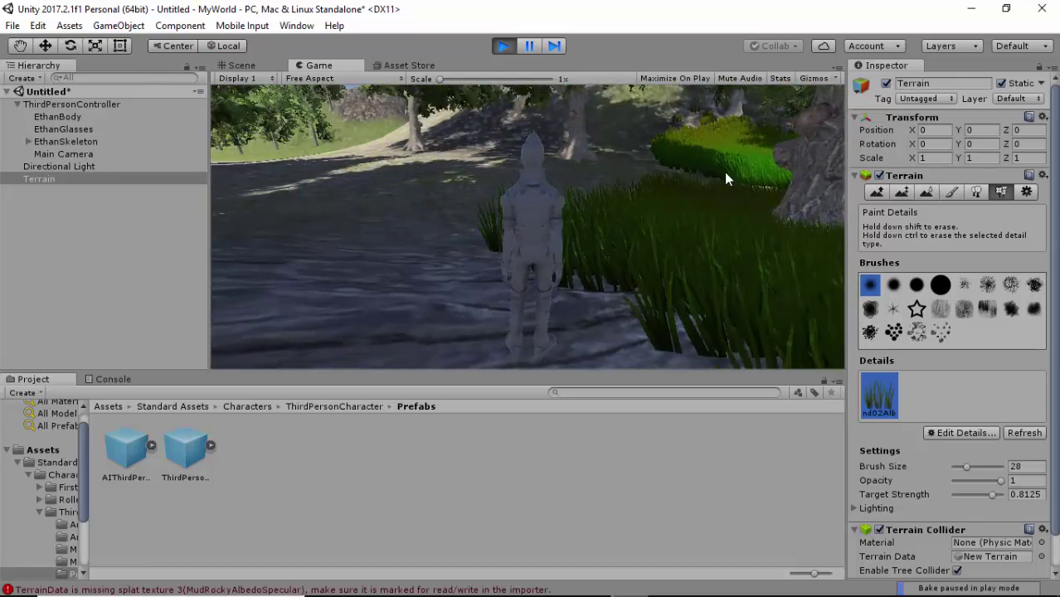
left_click(503, 48)
scroll(440, 217, "down", 6)
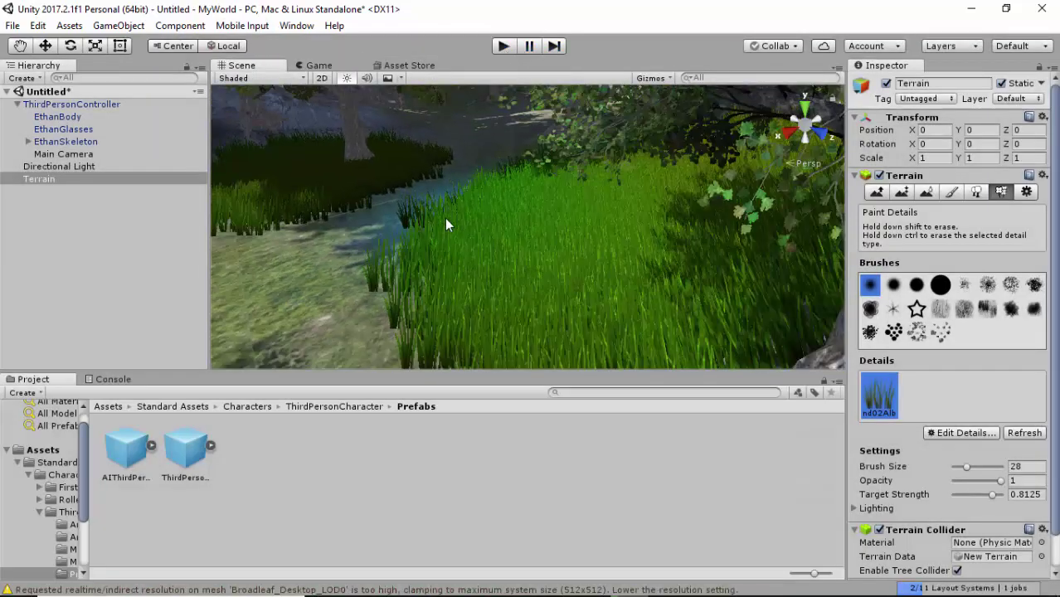
scroll(445, 224, "down", 8)
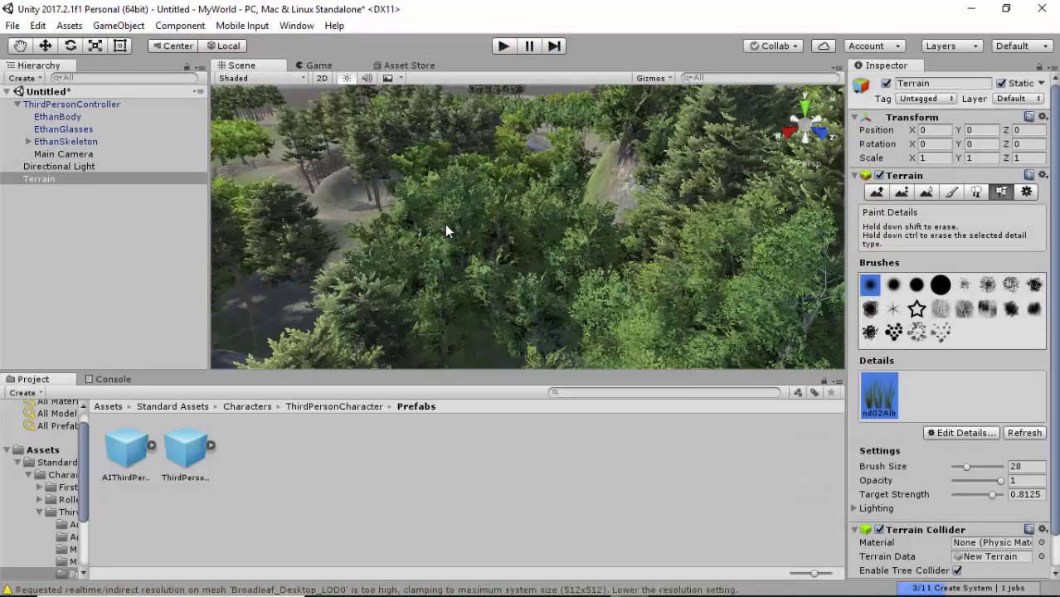
scroll(444, 224, "down", 5)
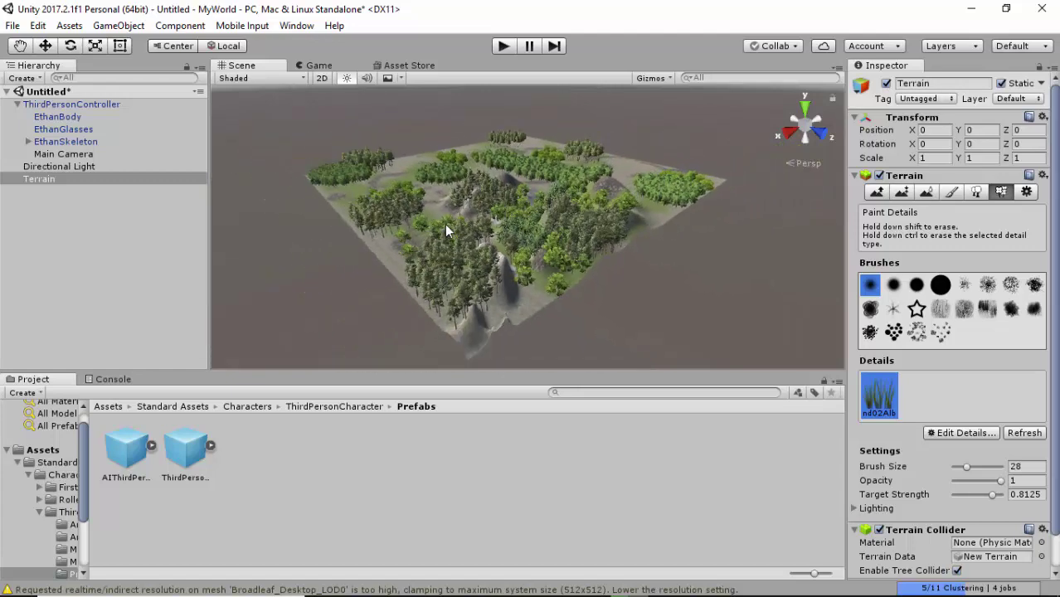